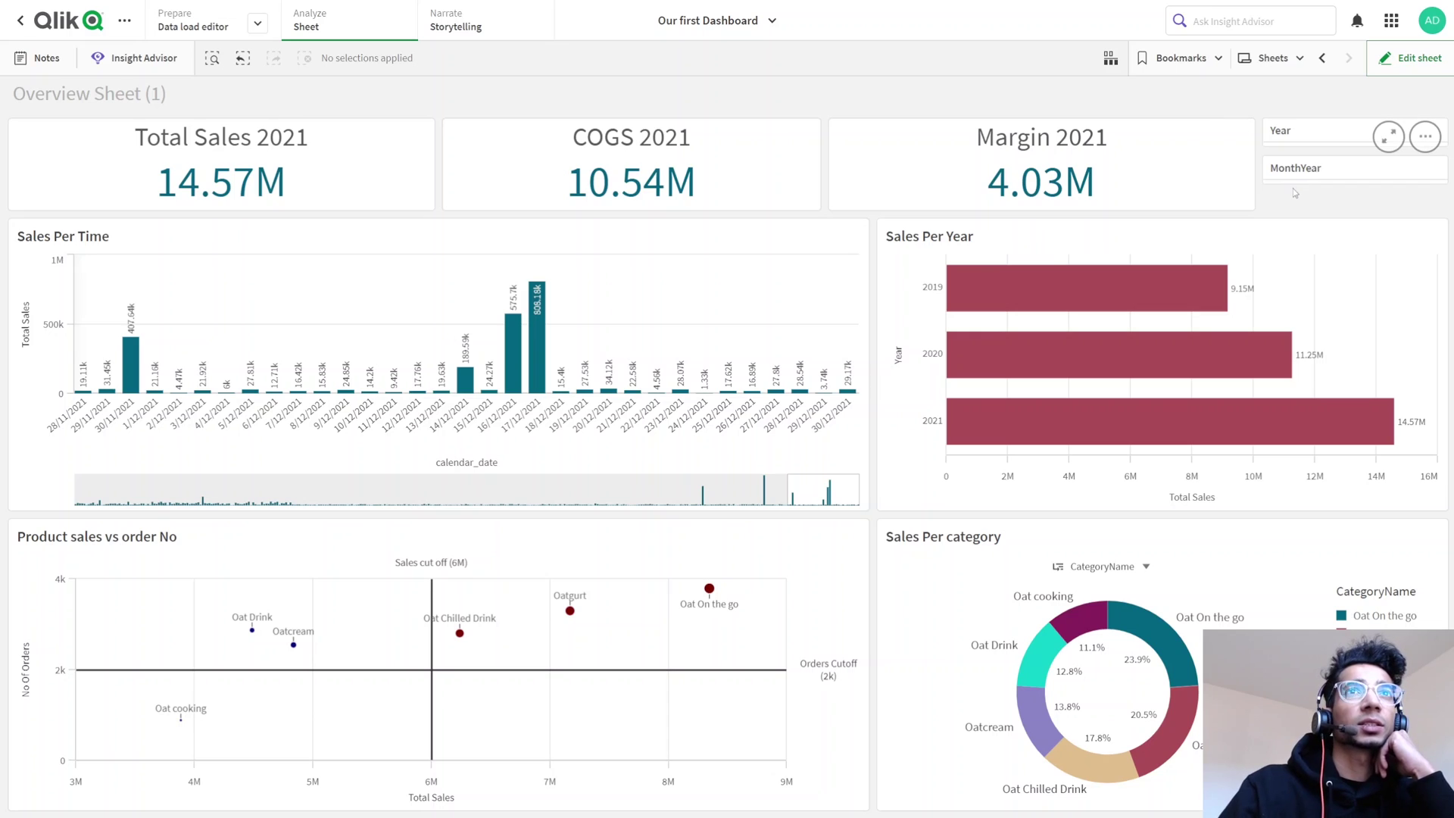
Look through the values offered by the Year and MonthYear filters, and leave both without selecting anything
left_click(1306, 144)
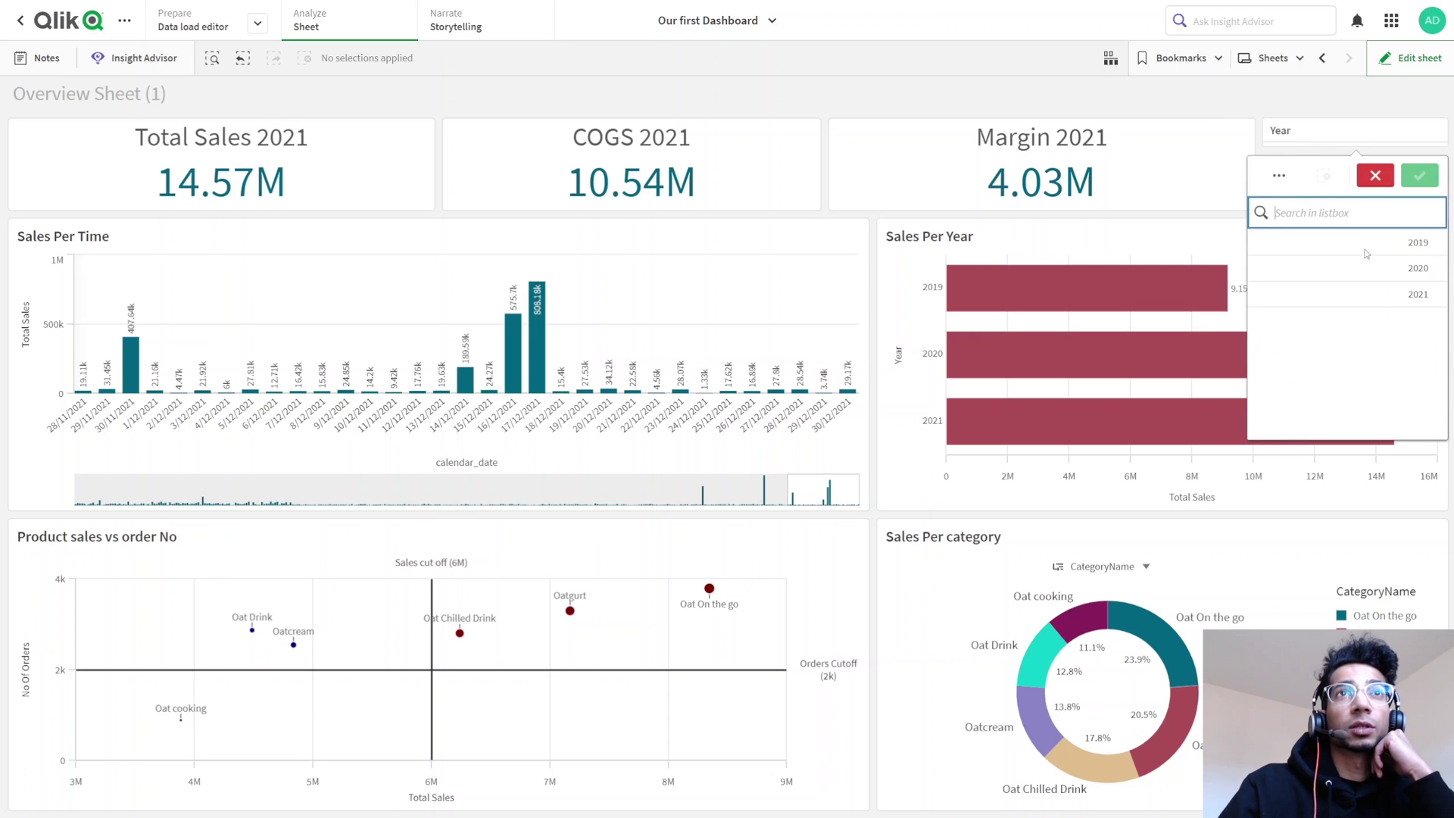
left_click(1375, 175)
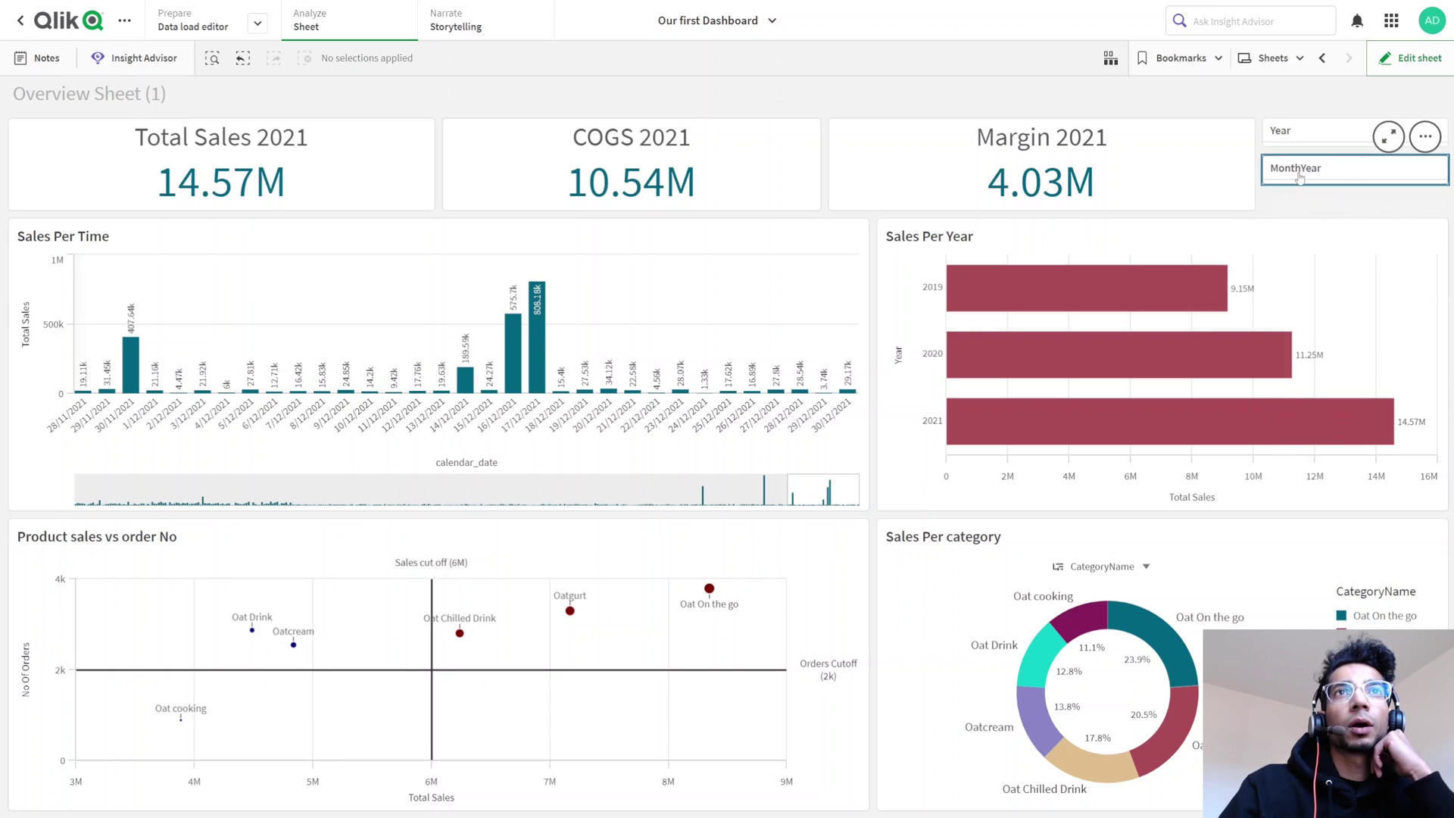
left_click(1306, 167)
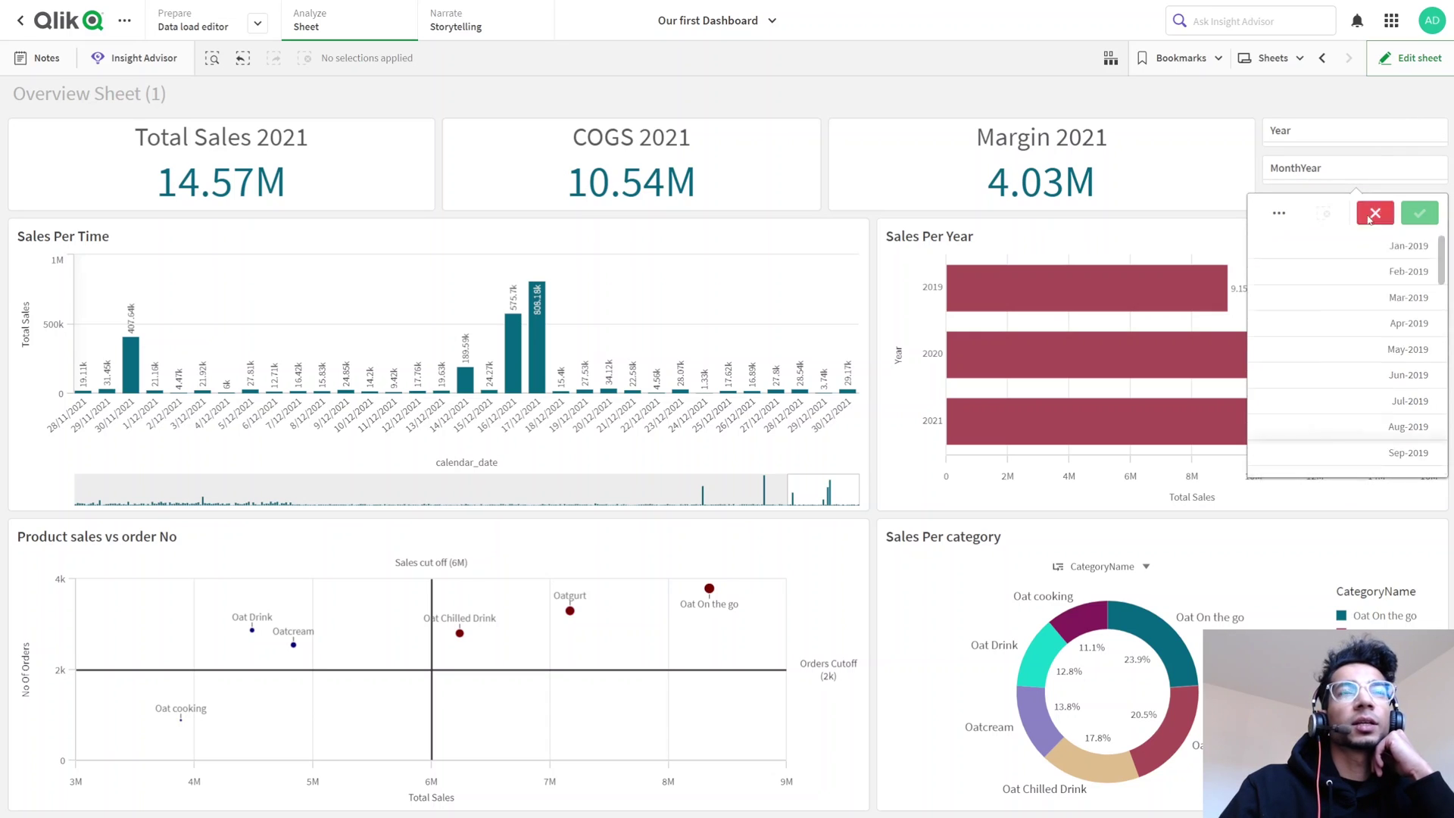
left_click(1375, 213)
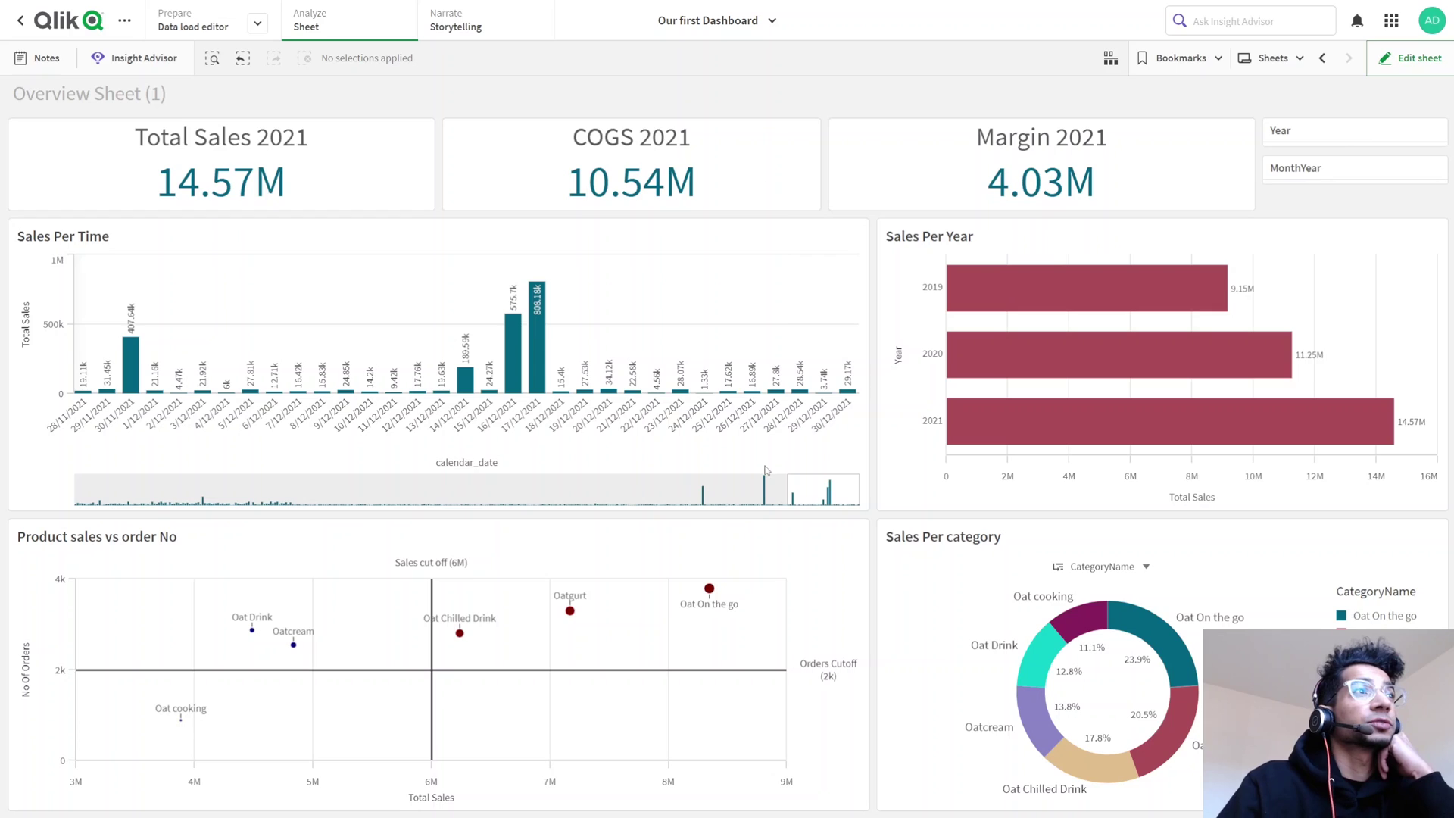
mouse_move(824, 489)
left_mouse_down()
mouse_move(83, 489)
mouse_move(842, 506)
left_mouse_up()
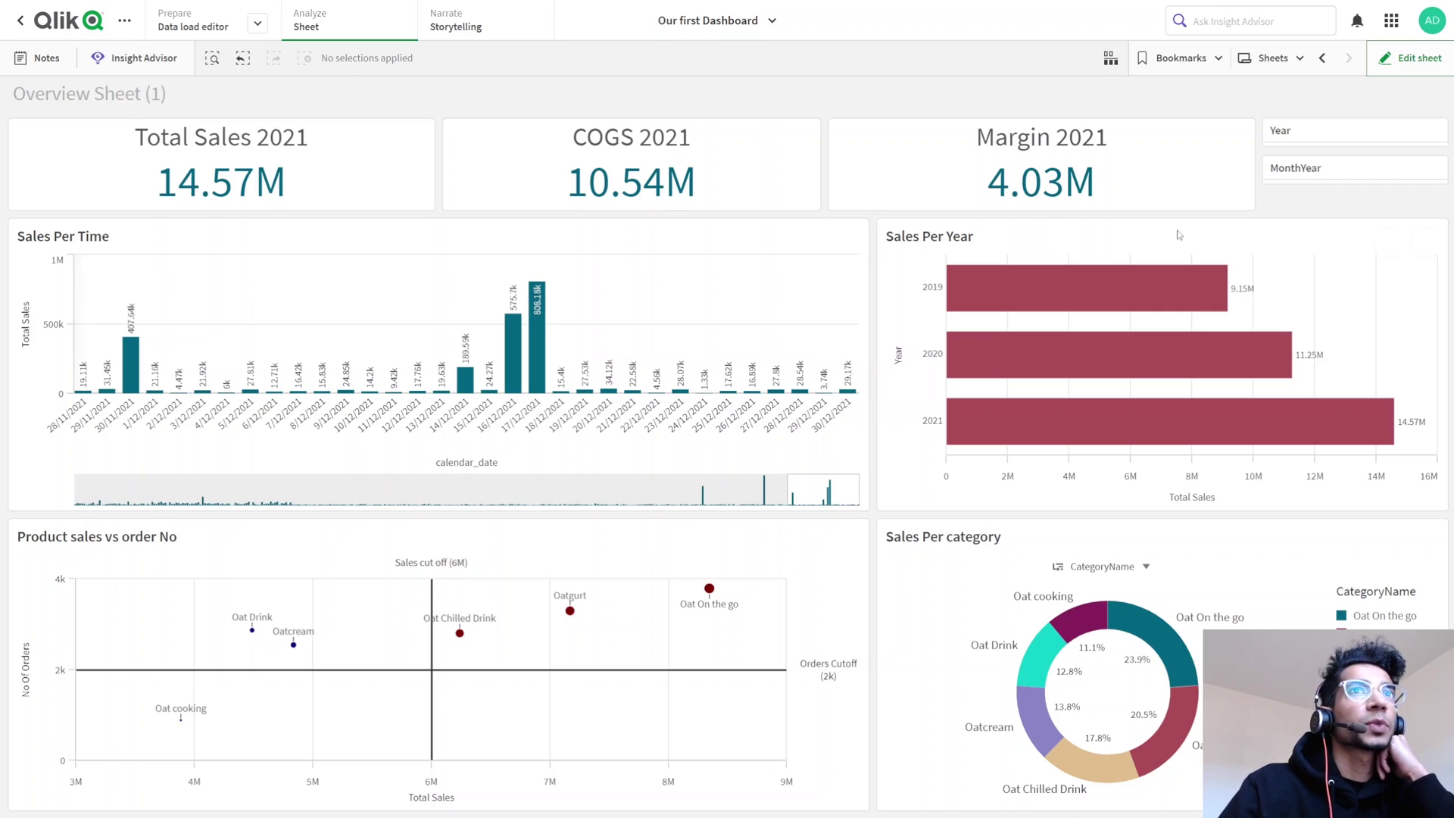
Filter the sheet to three 2019 months in MonthYear, check the Sales Per Time chart, and clear the selection
left_click(1315, 140)
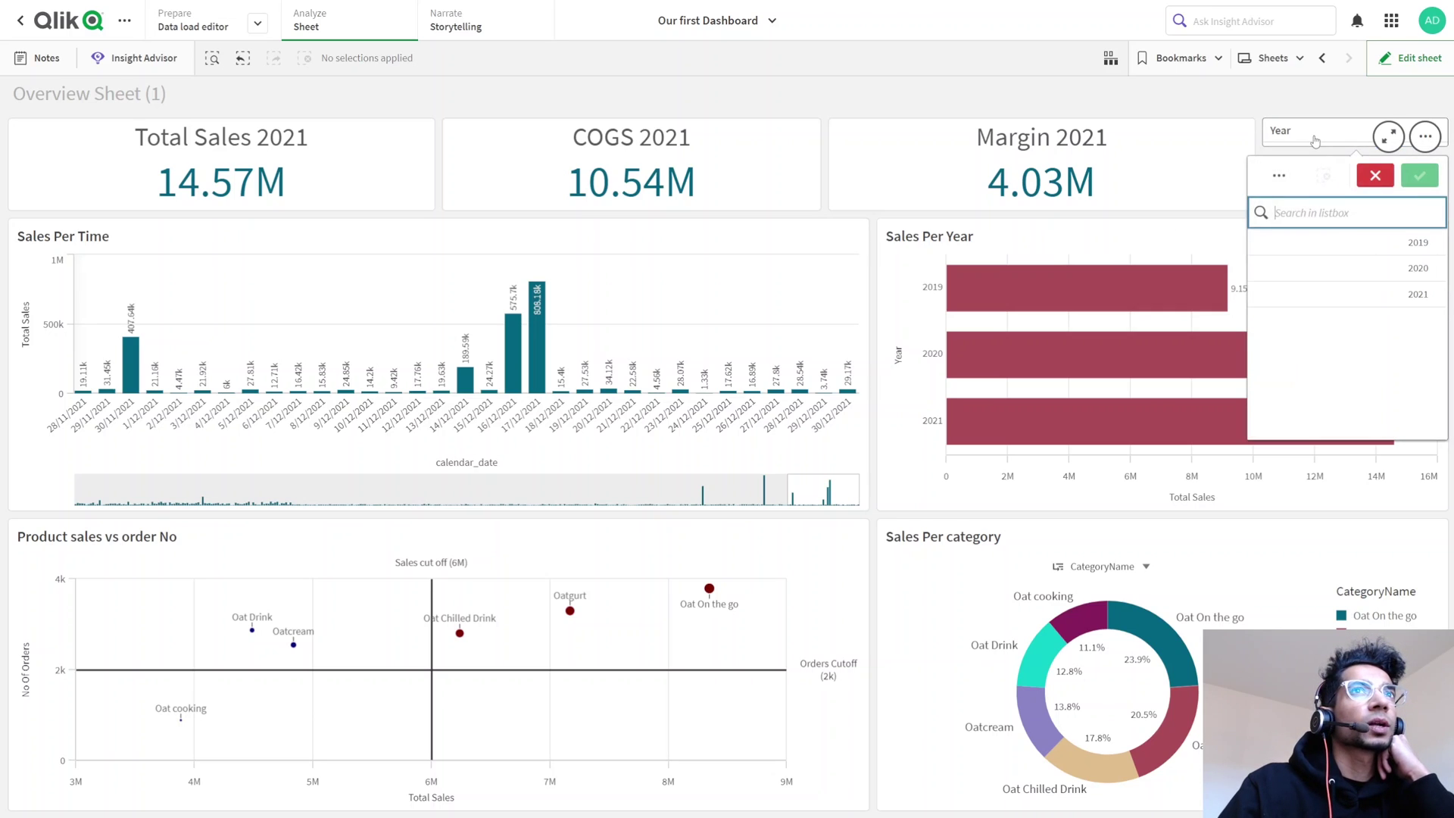
left_click(1315, 140)
left_click(1316, 167)
left_click_drag(1392, 359, 1399, 411)
left_click(1419, 212)
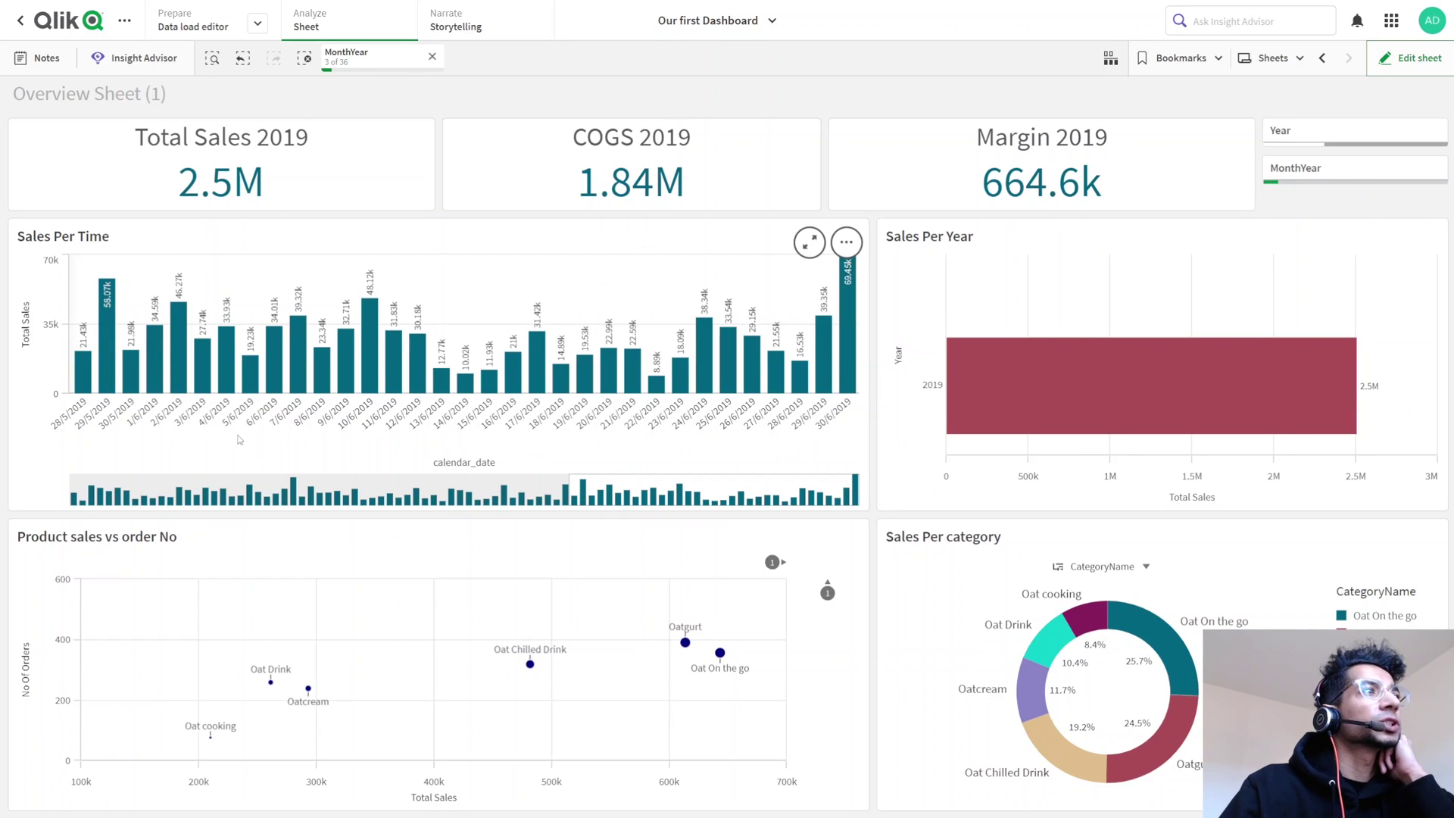
mouse_move(657, 491)
left_mouse_down()
mouse_move(316, 475)
mouse_move(654, 477)
left_mouse_up()
left_click(430, 57)
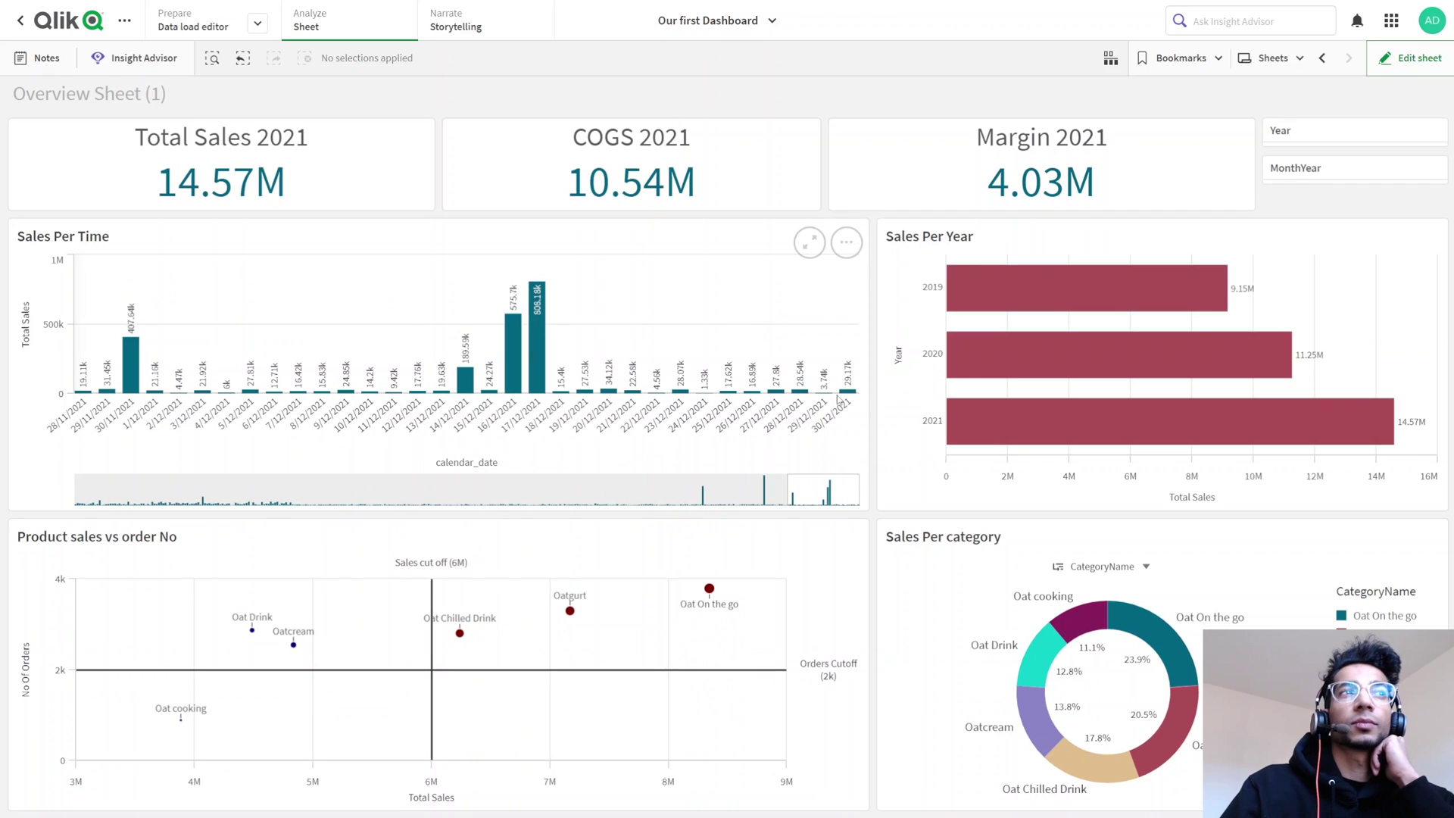
left_click_drag(824, 495, 825, 519)
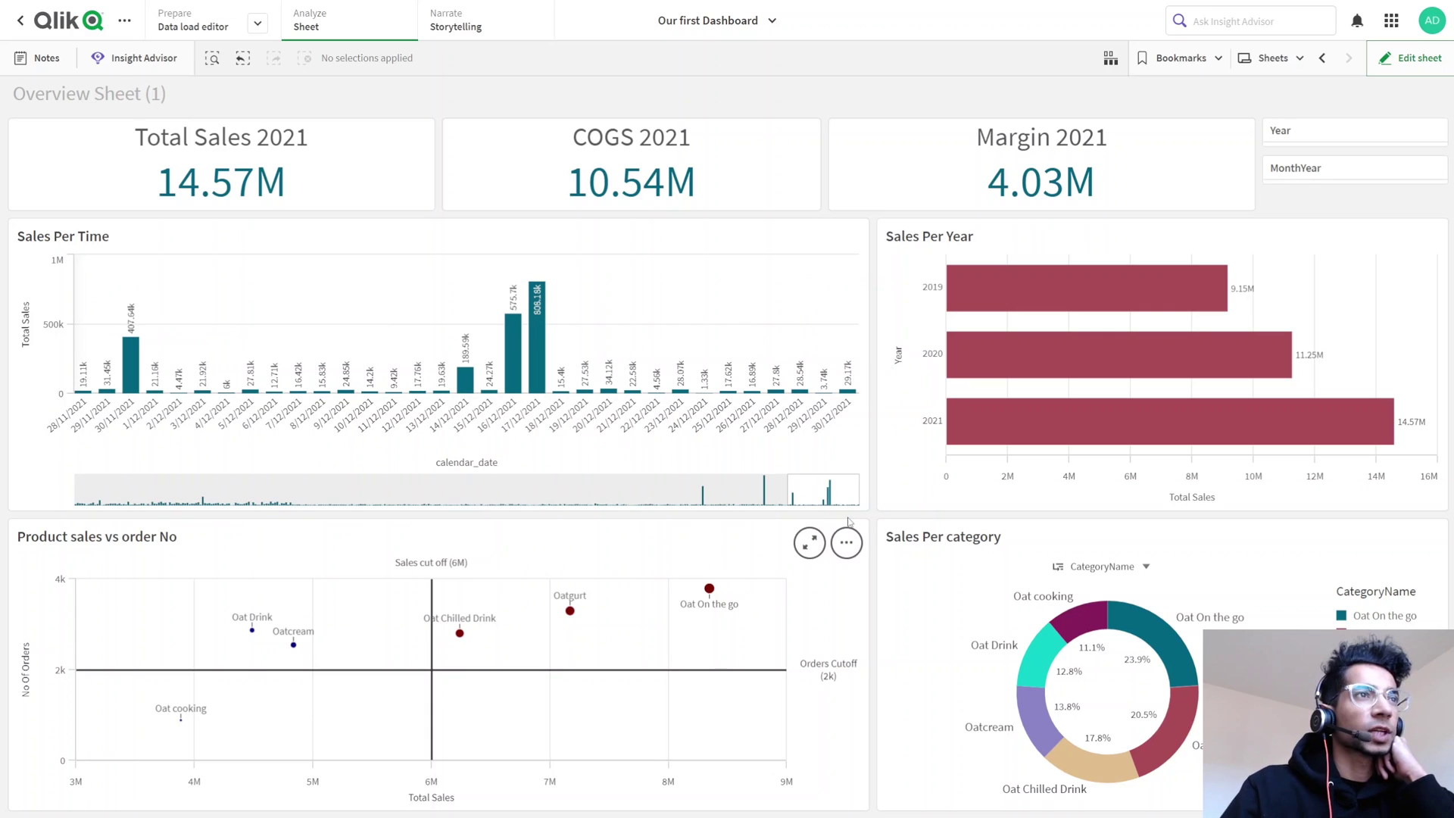
mouse_move(845, 529)
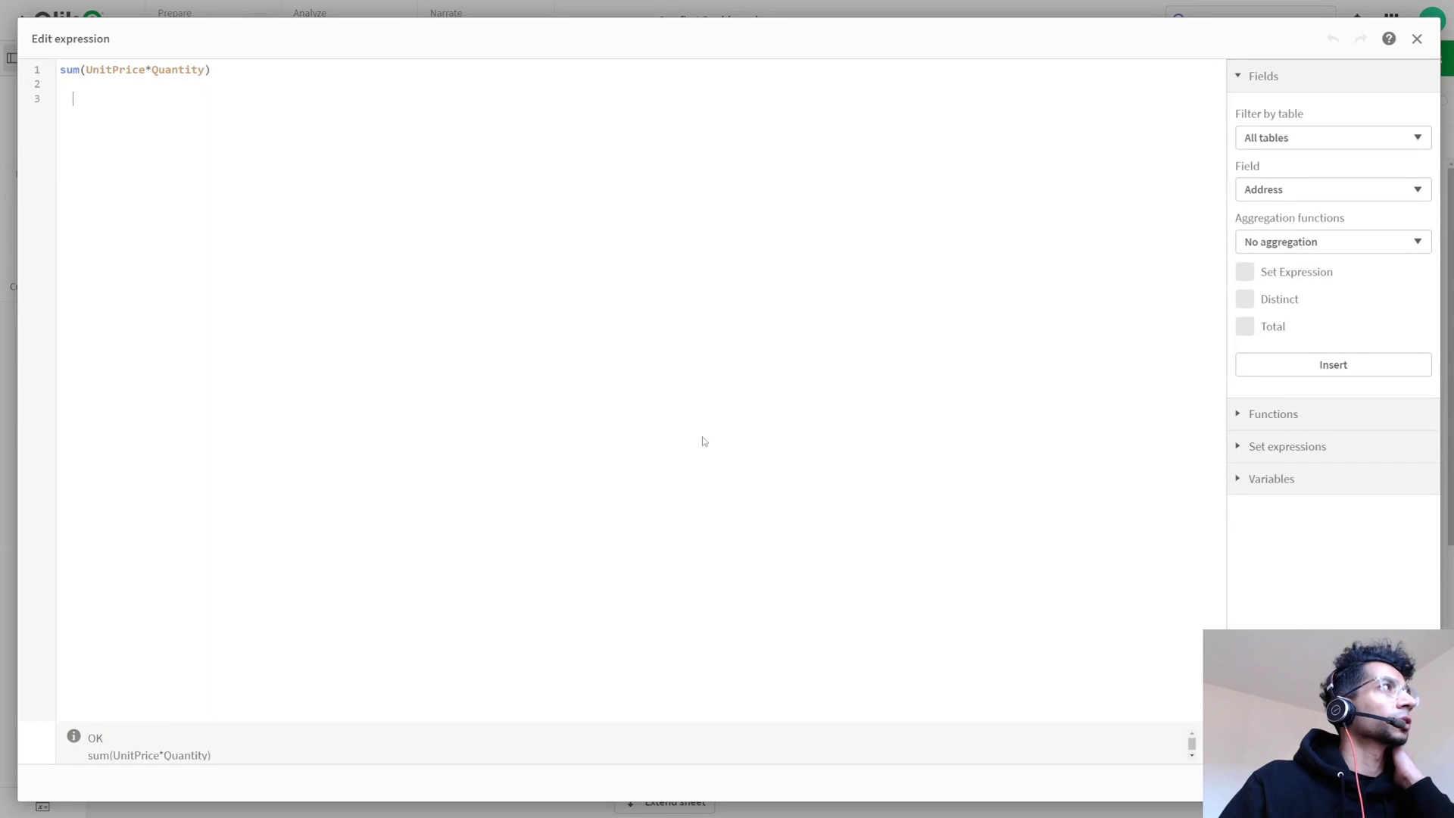
Review the Total Sales measure's expression in the Sales Per Time chart and the dimensions of the filter pane
key("ctrl+plus")
key("ctrl+plus")
key("ctrl+plus")
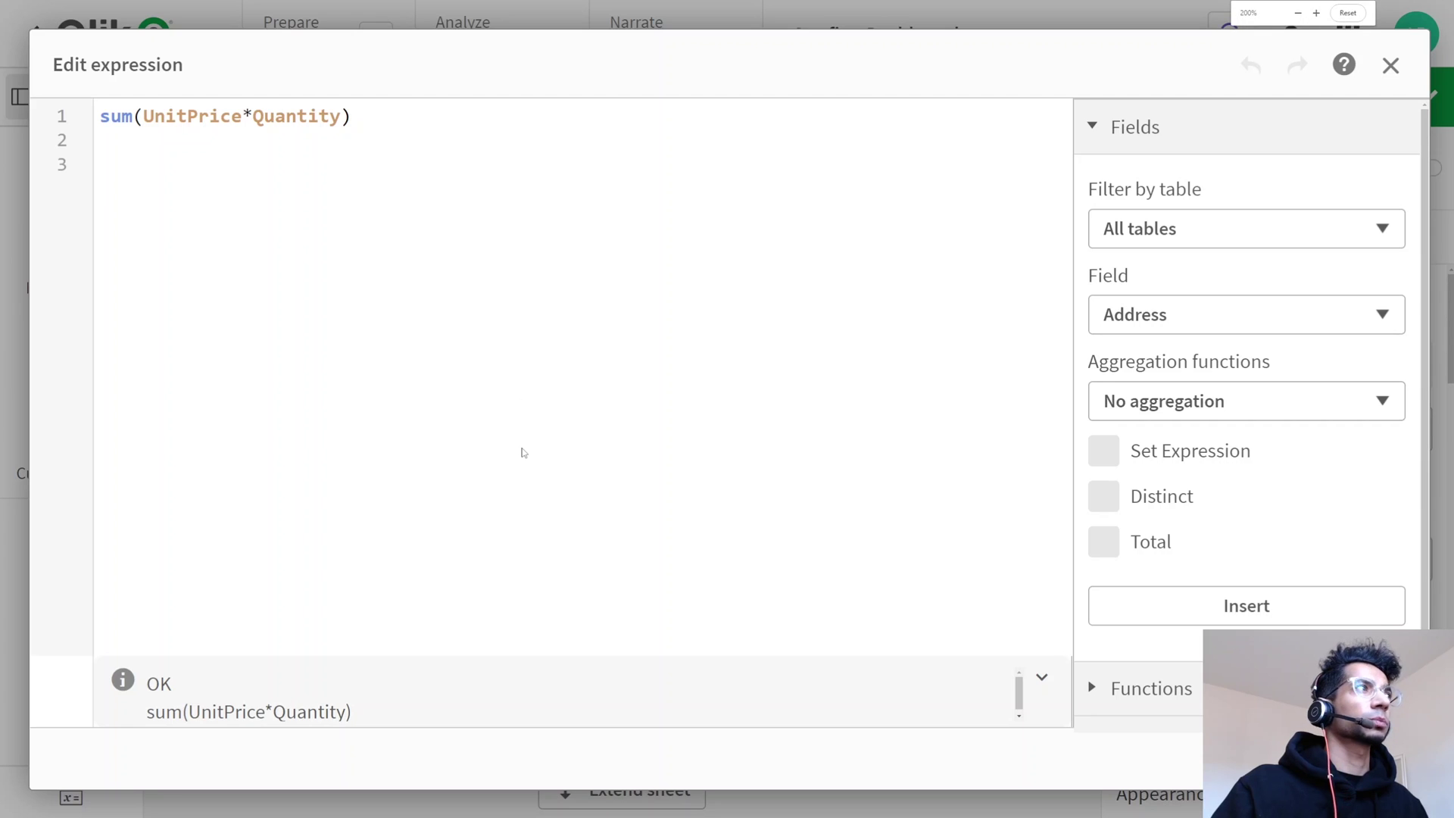
key("ctrl+minus")
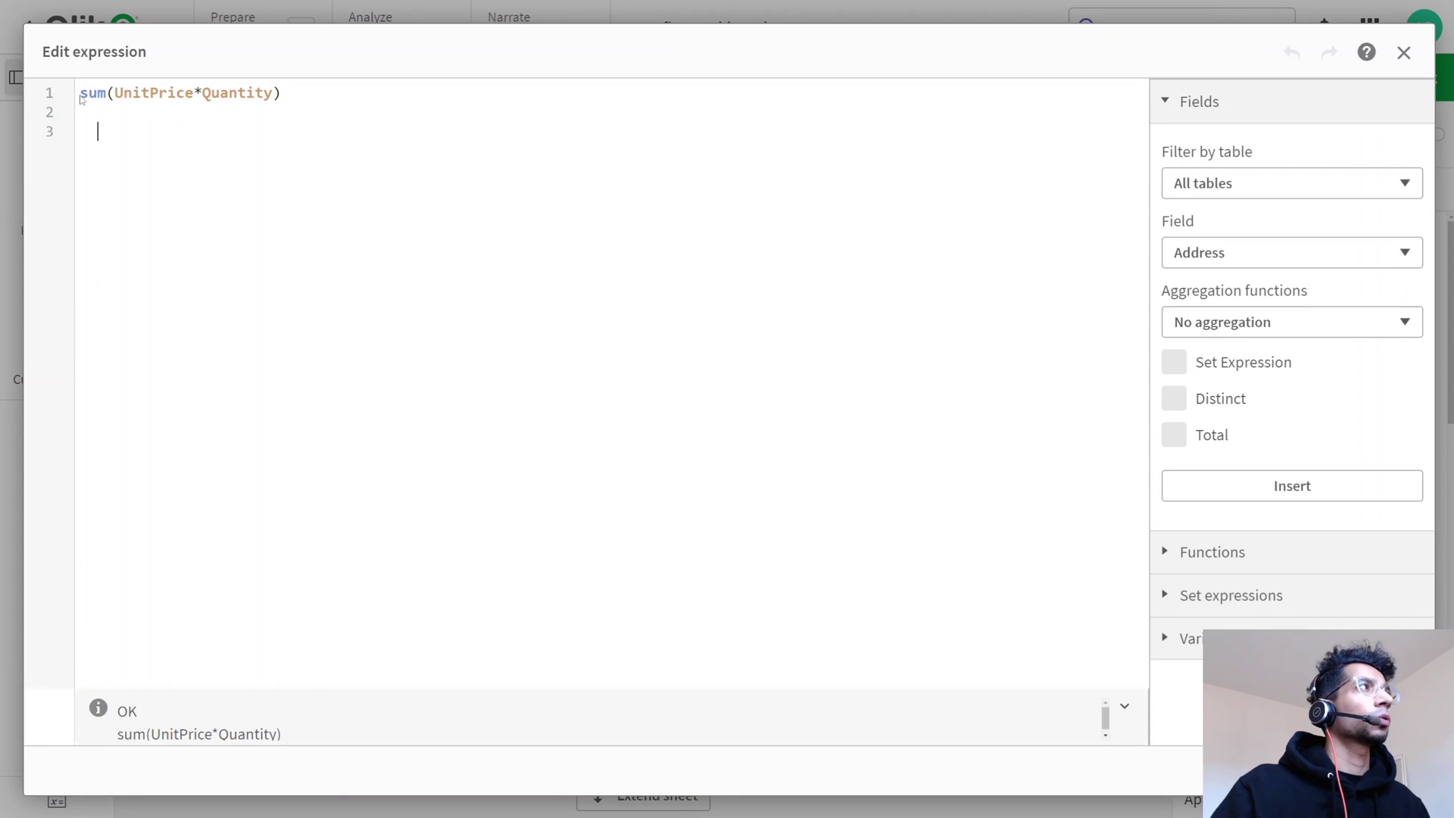
key("Escape")
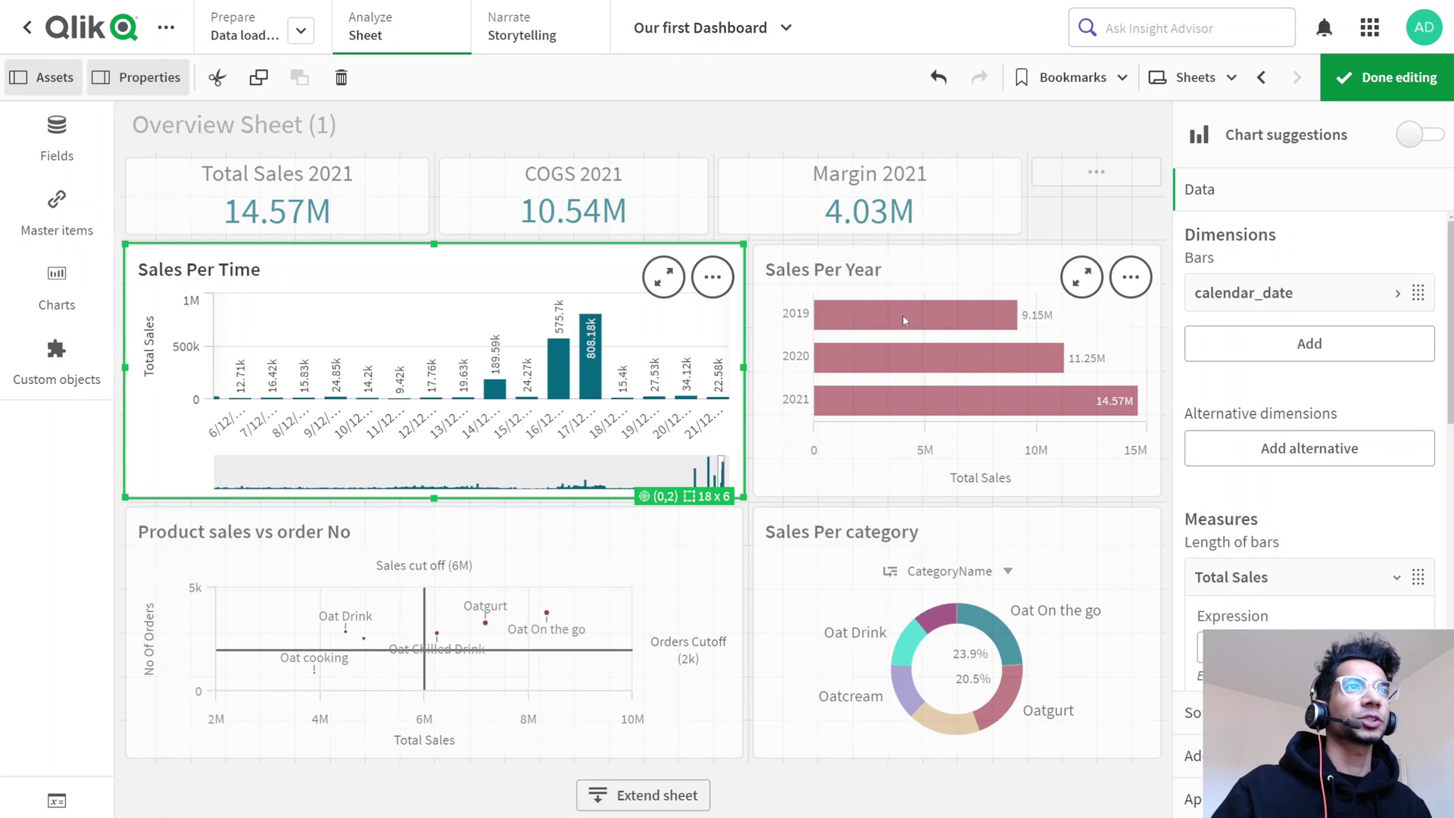
key("ctrl+minus")
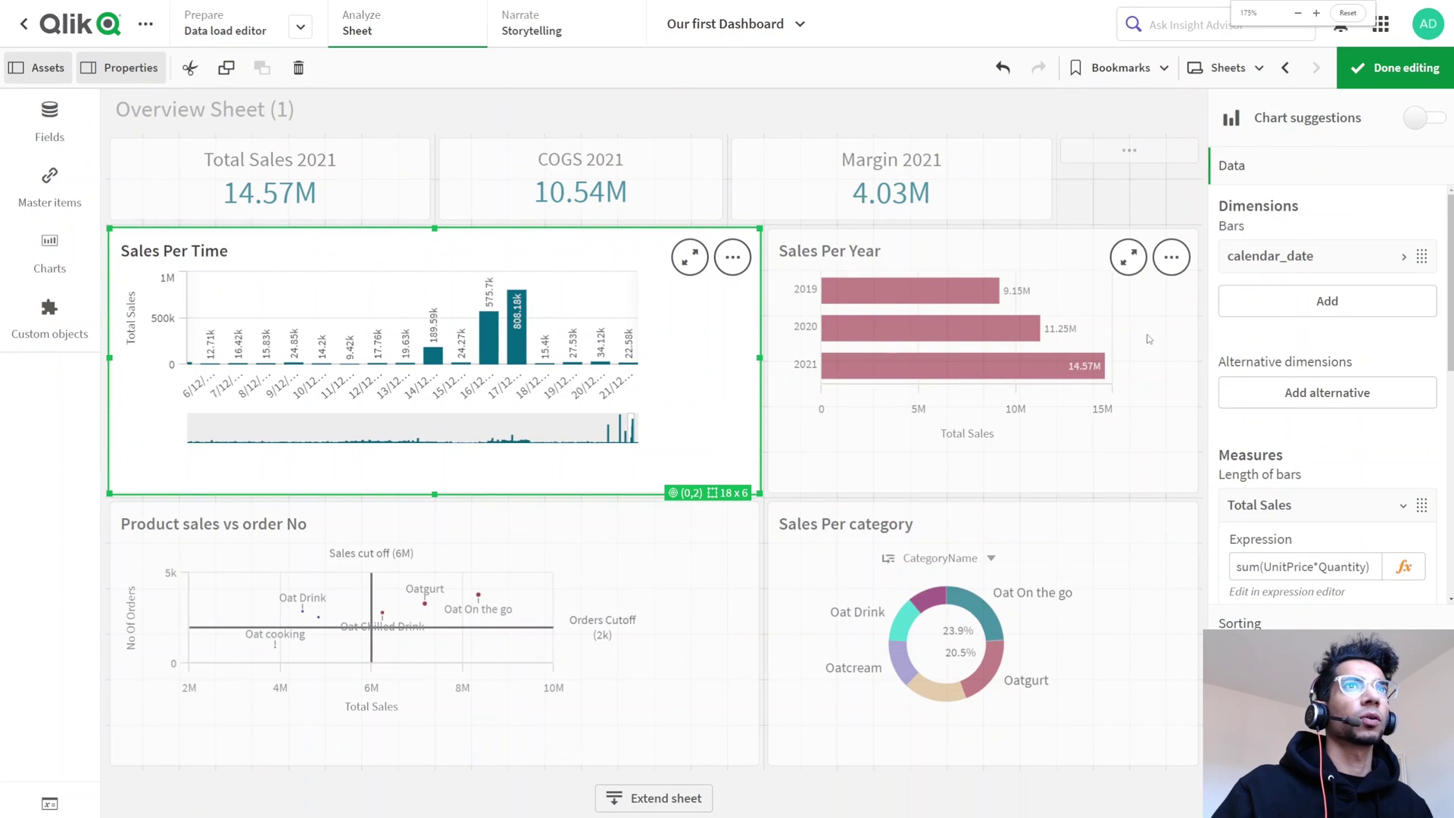
key("ctrl+minus")
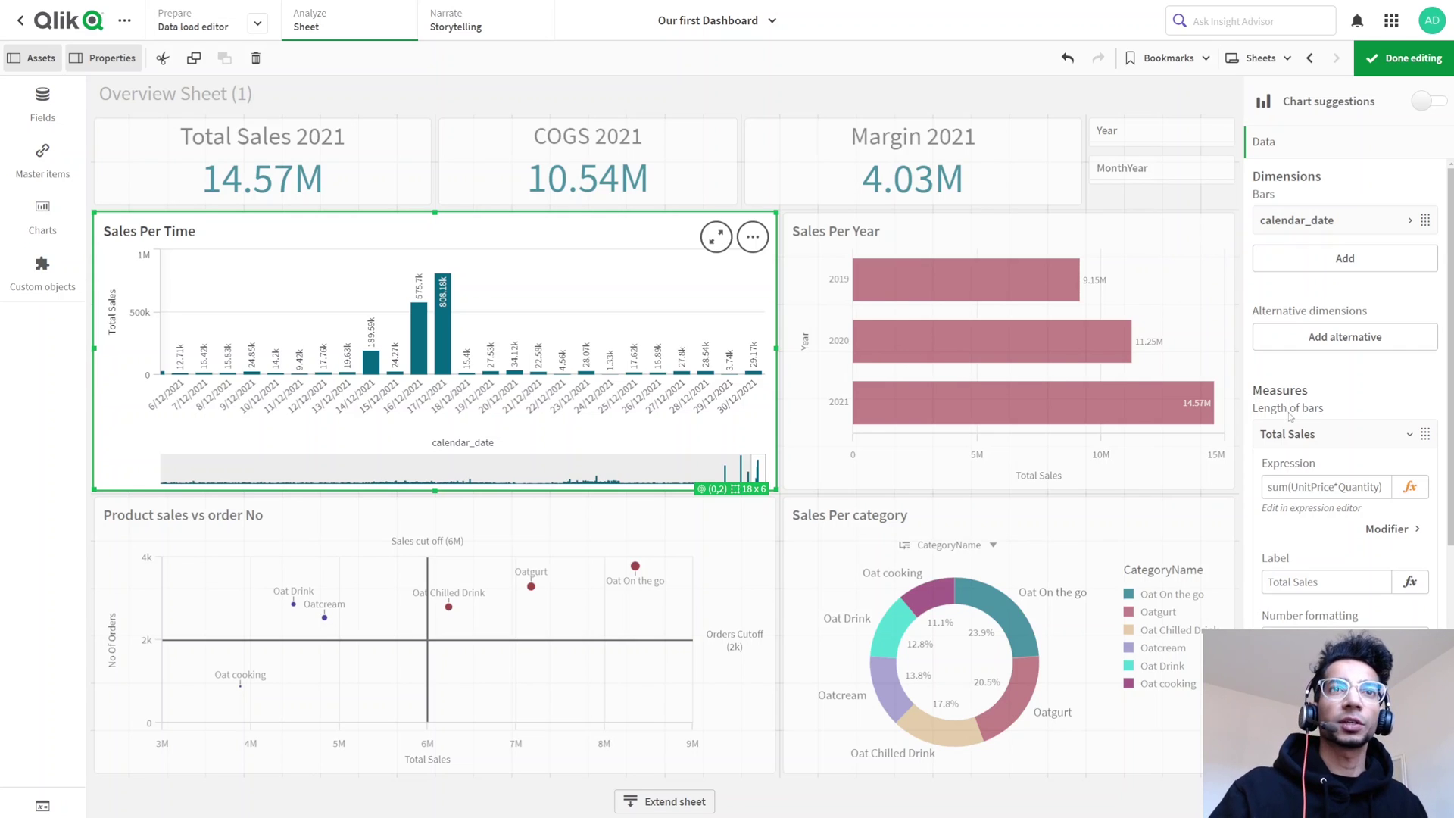
left_click(1123, 144)
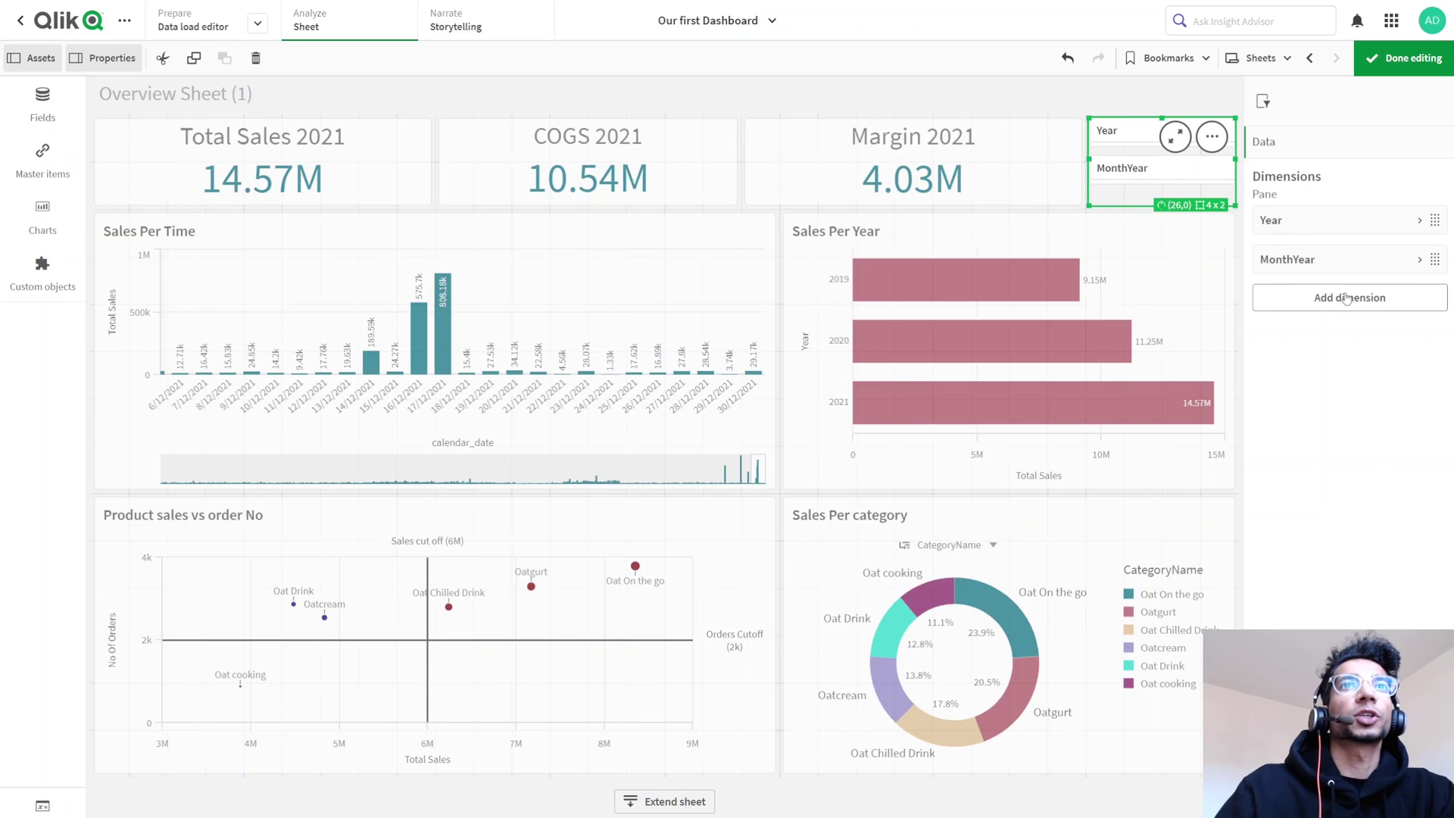
Edit the Sales Per Time chart's Total Sales expression, opening an if( statement on new lines above the existing sum
left_click(713, 349)
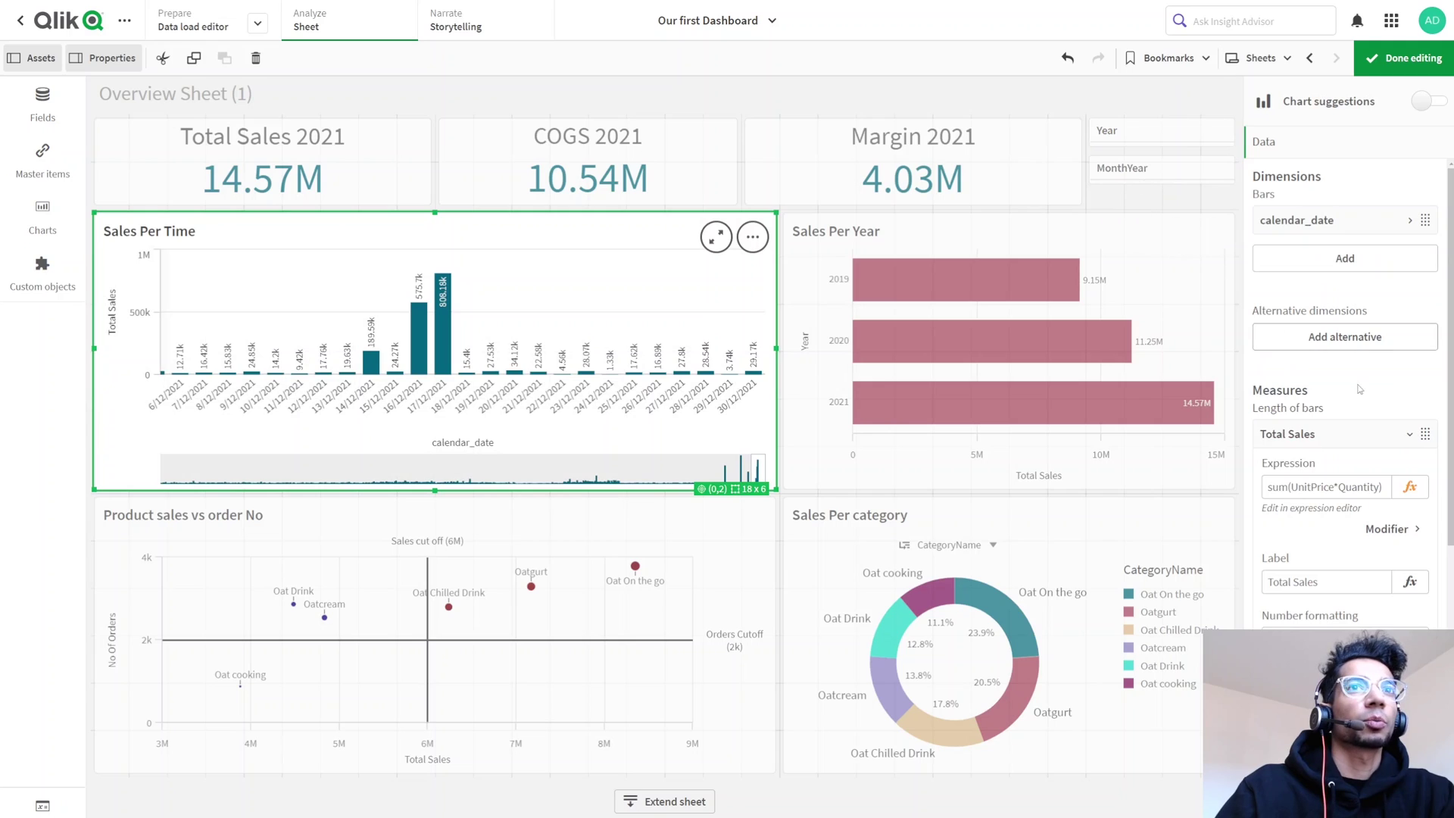
left_click(1409, 487)
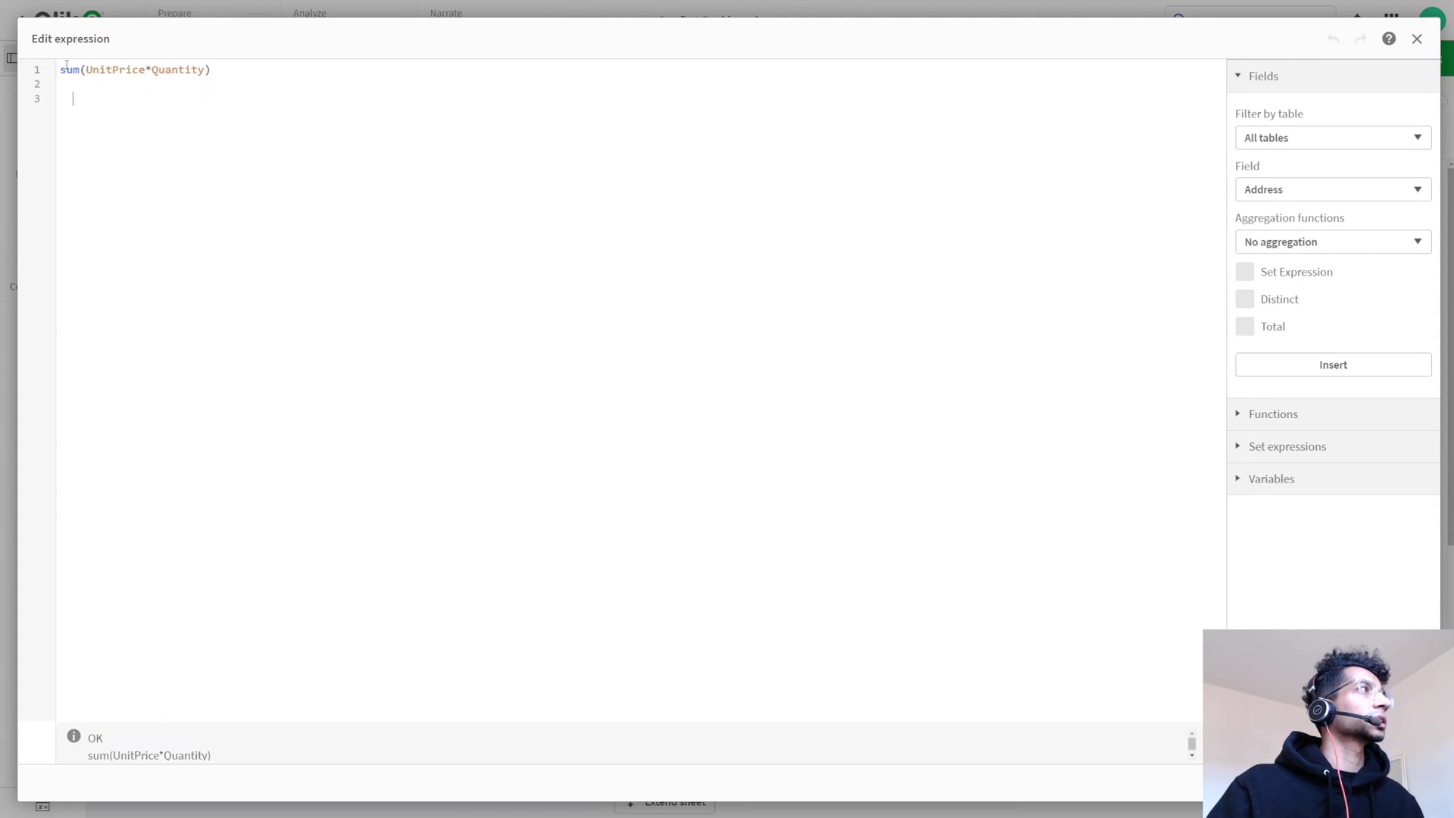
key("Return")
key("Return")
key("Up")
type("if")
key("Return")
type("(")
key("ctrl+plus")
key("ctrl+plus")
key("ctrl+plus")
Begin the if condition with GetSelectedCount(Year) on an indented line
key("Return")
type("gets")
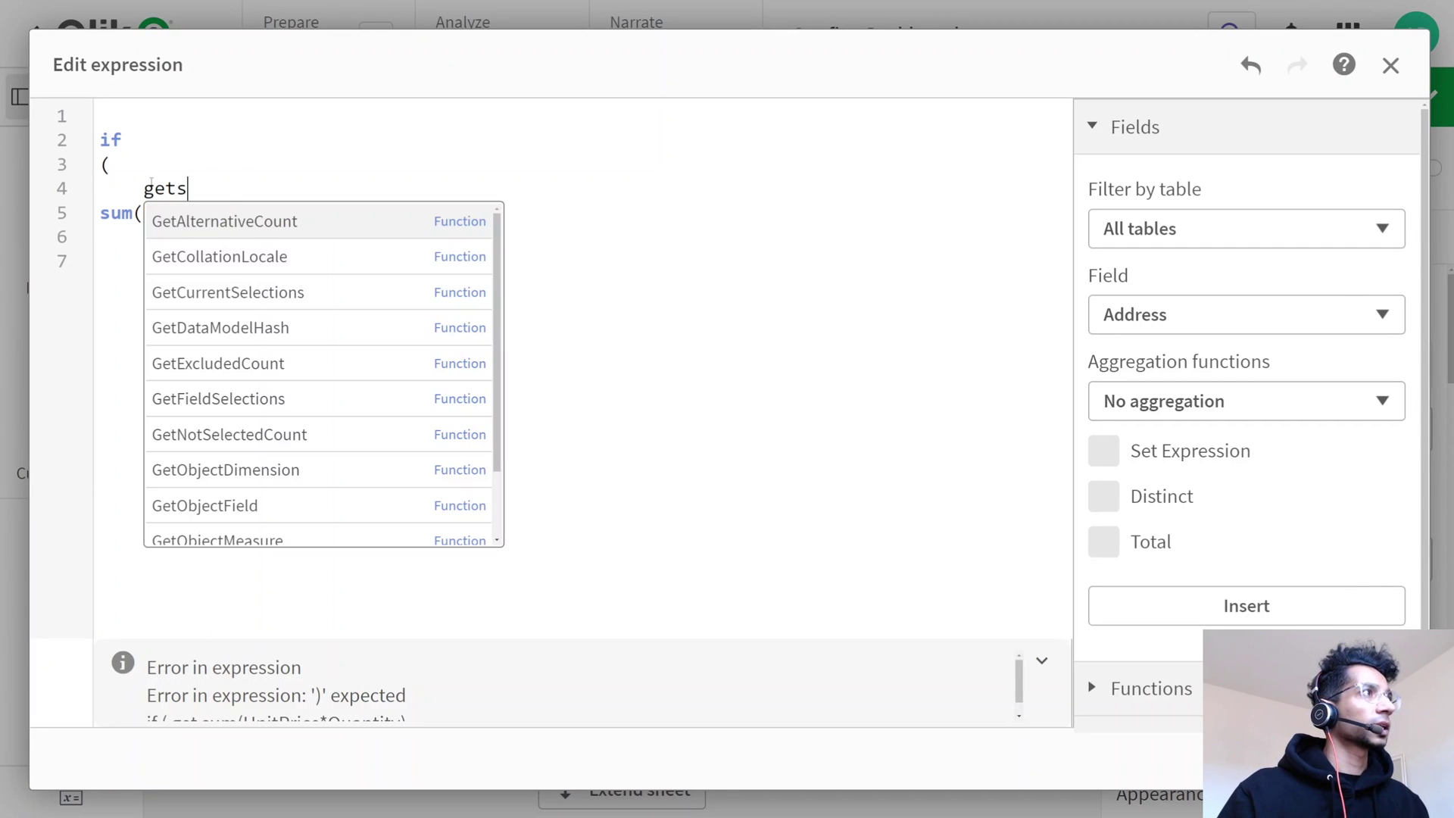
key("Return")
type("(")
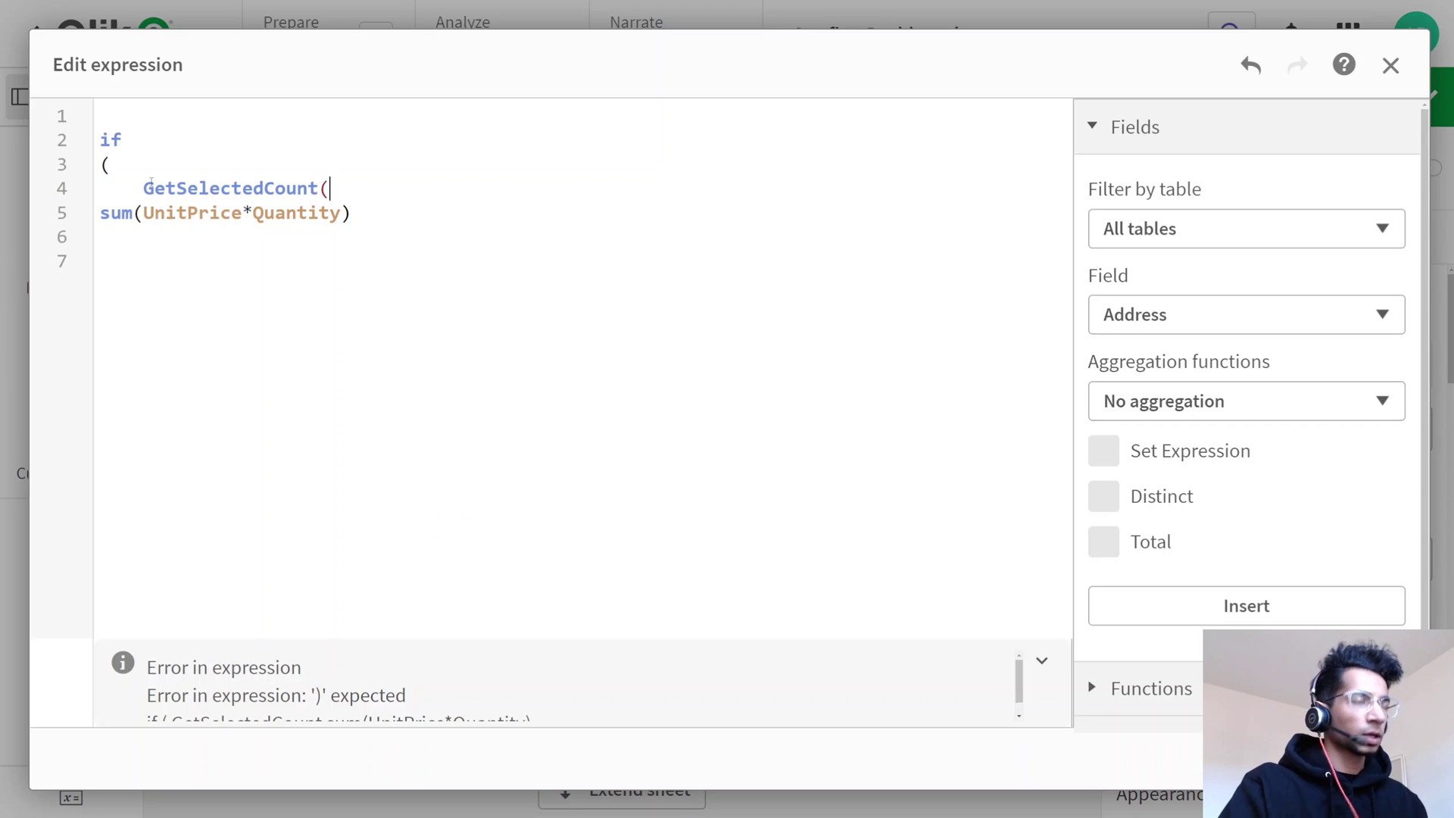
key("Return")
key("Left")
key("Left")
key("Left")
key("Left")
type("yea")
key("Return")
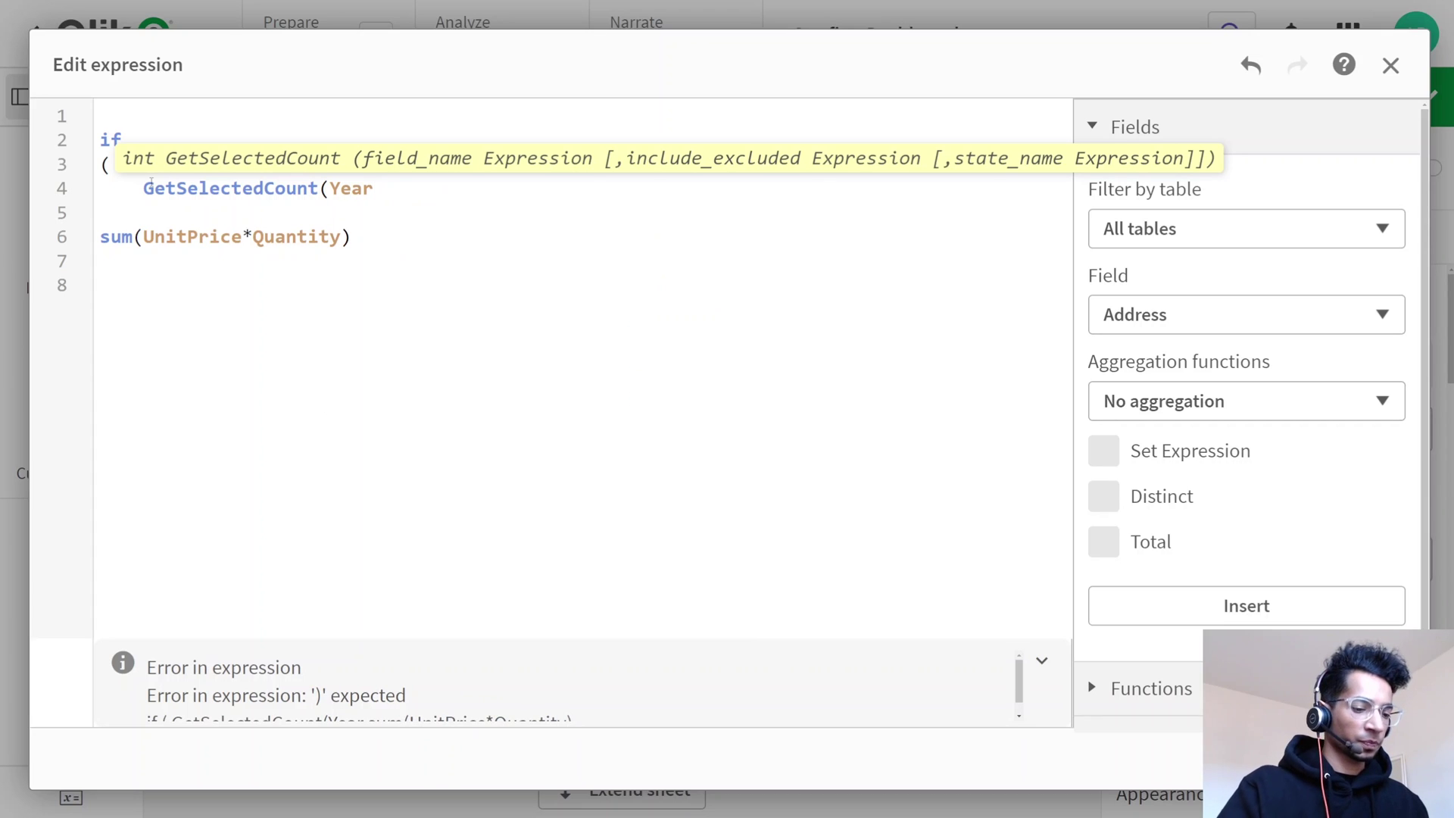
type(")")
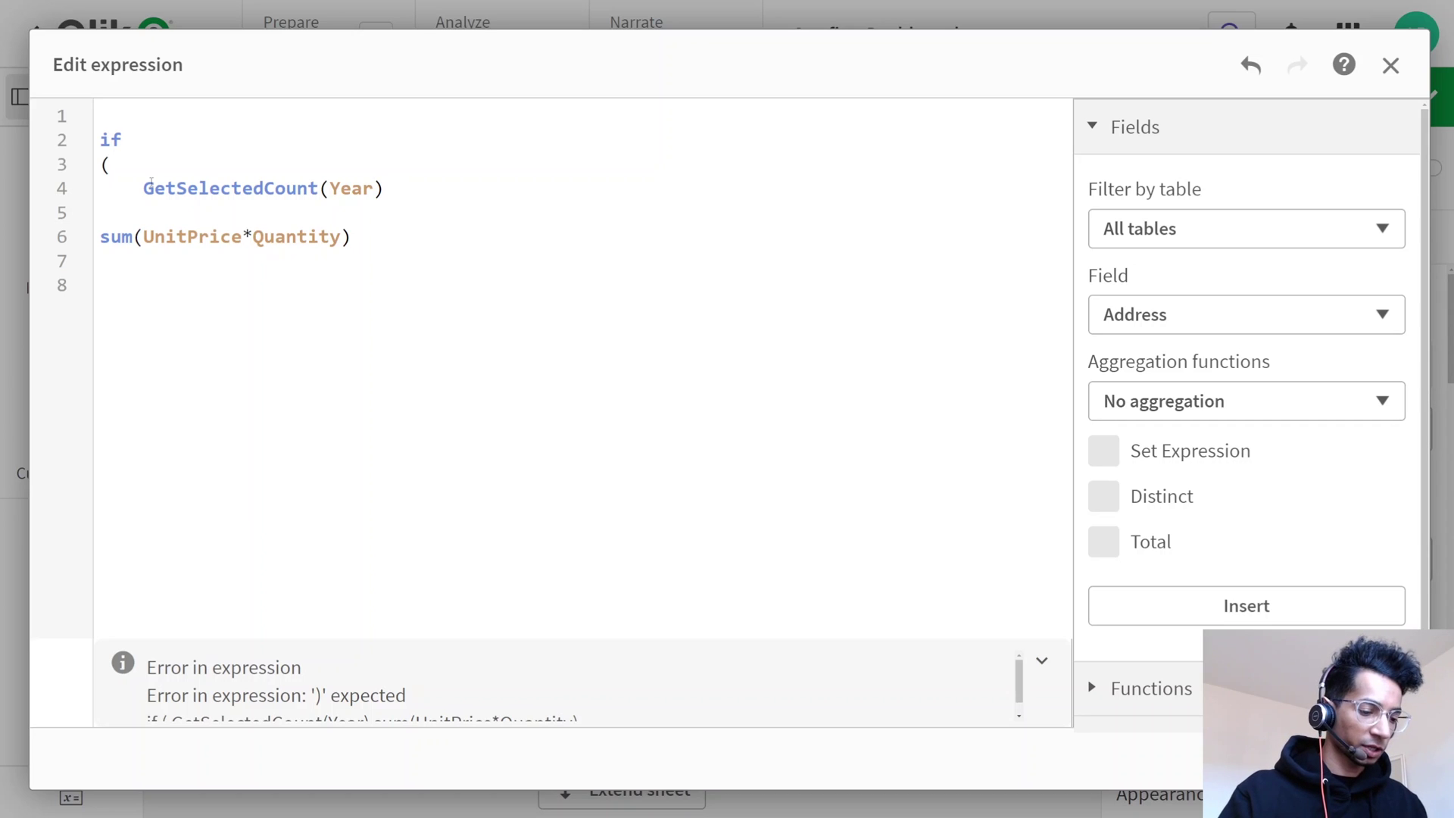
Complete the if condition by adding + GetSelectedCount(MonthYear) > 0 followed by a comma
type("+ get")
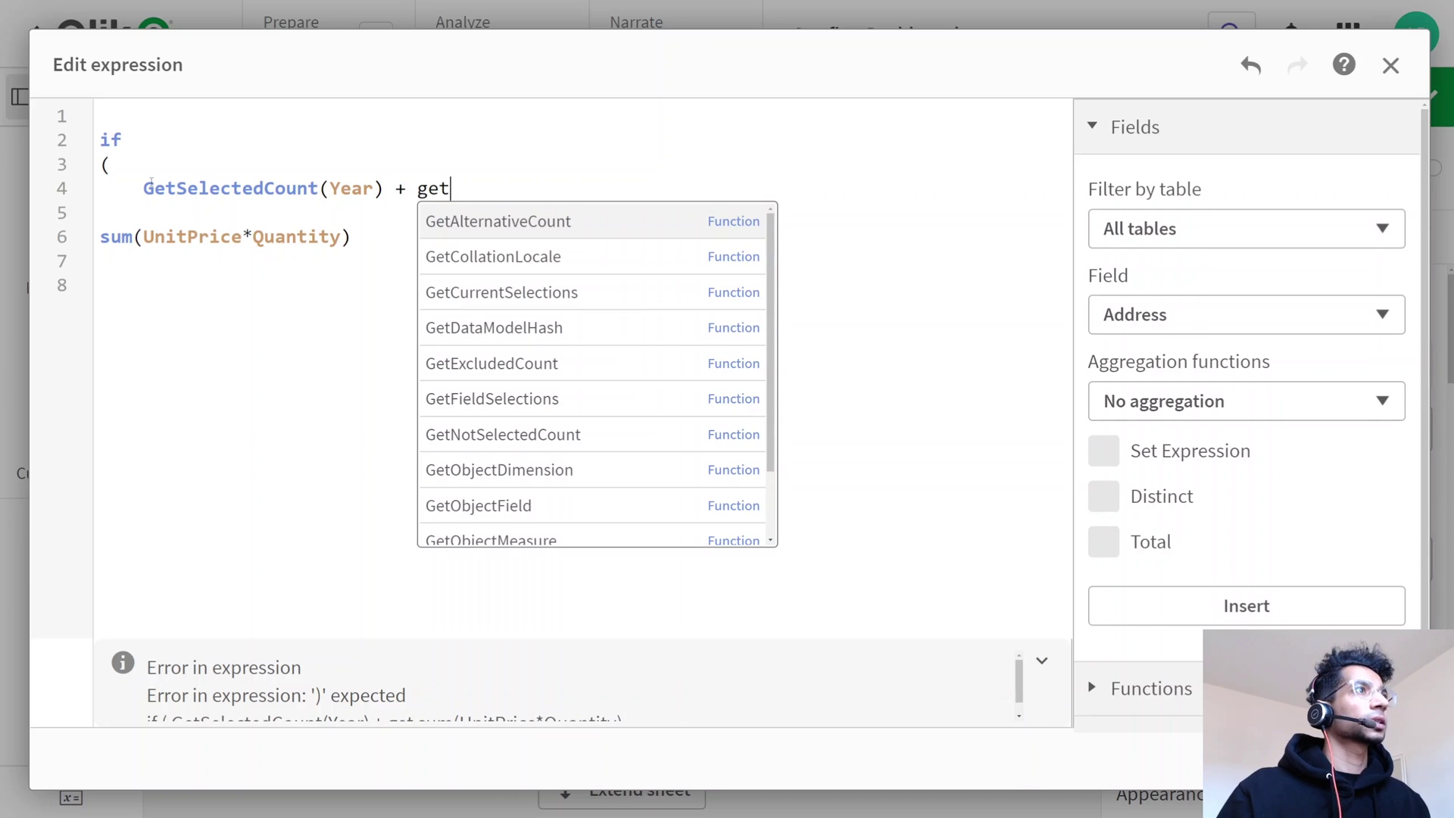
type("se")
key("Return")
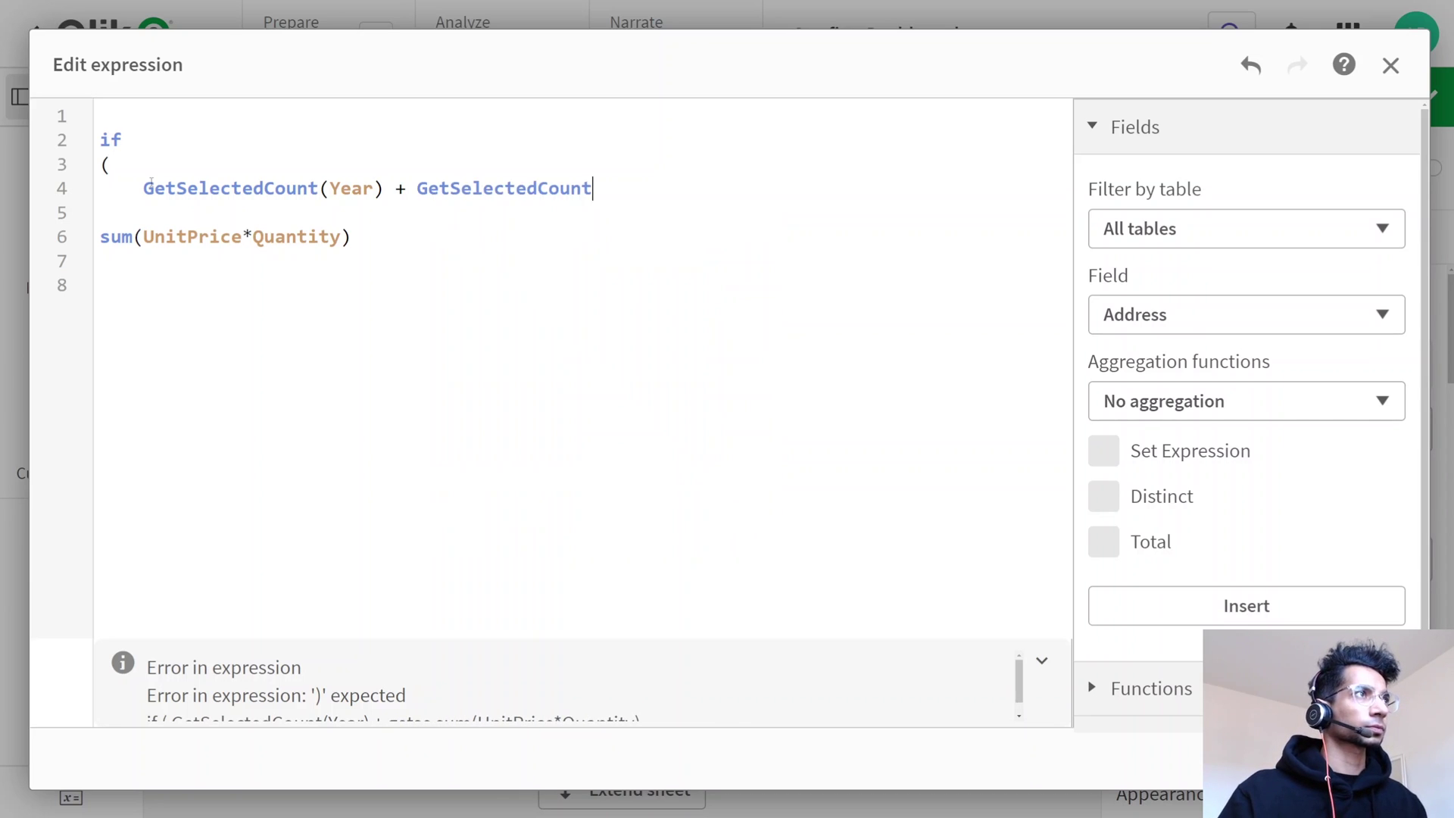
type("(mon")
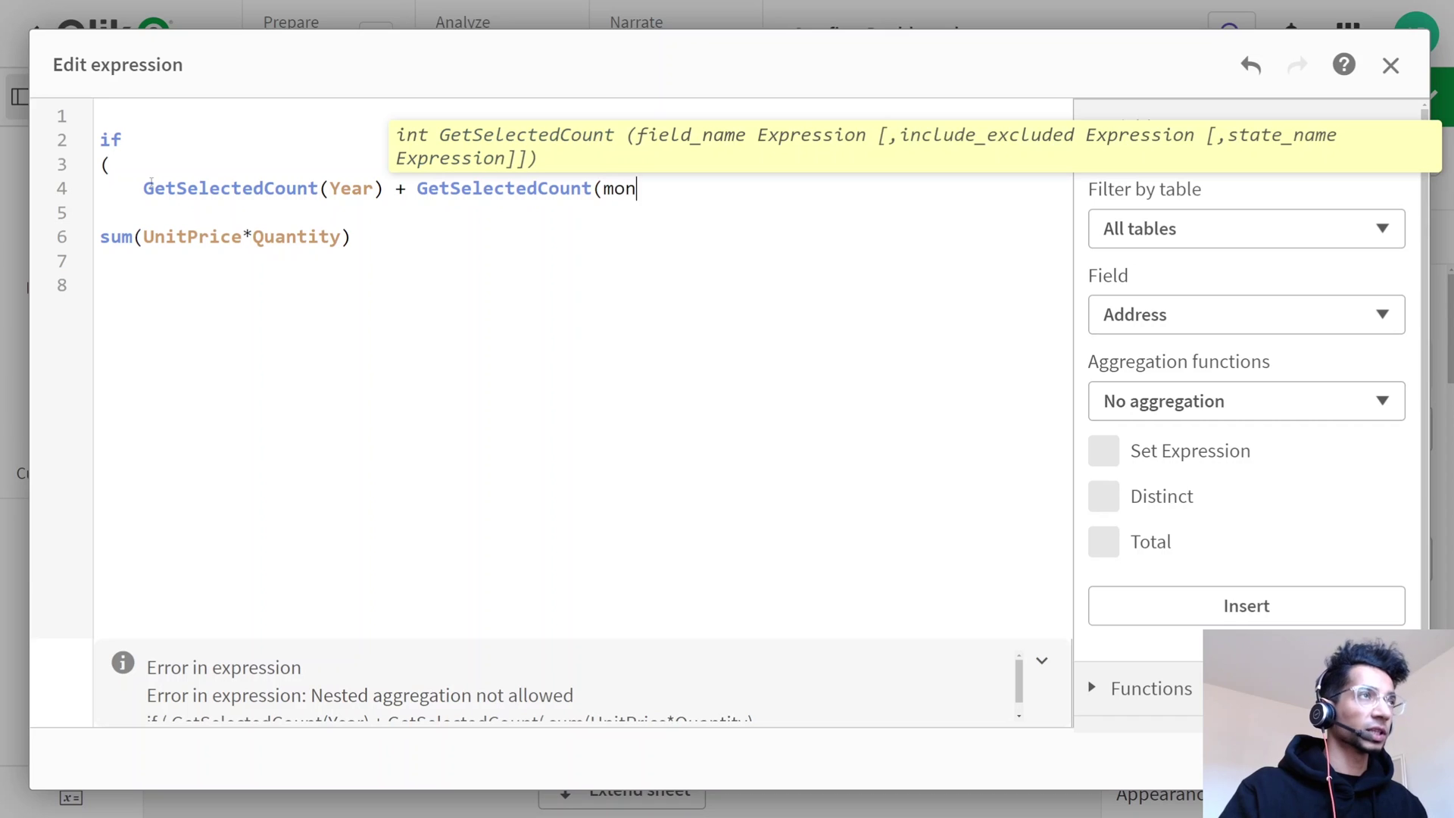
key("Return")
type(")")
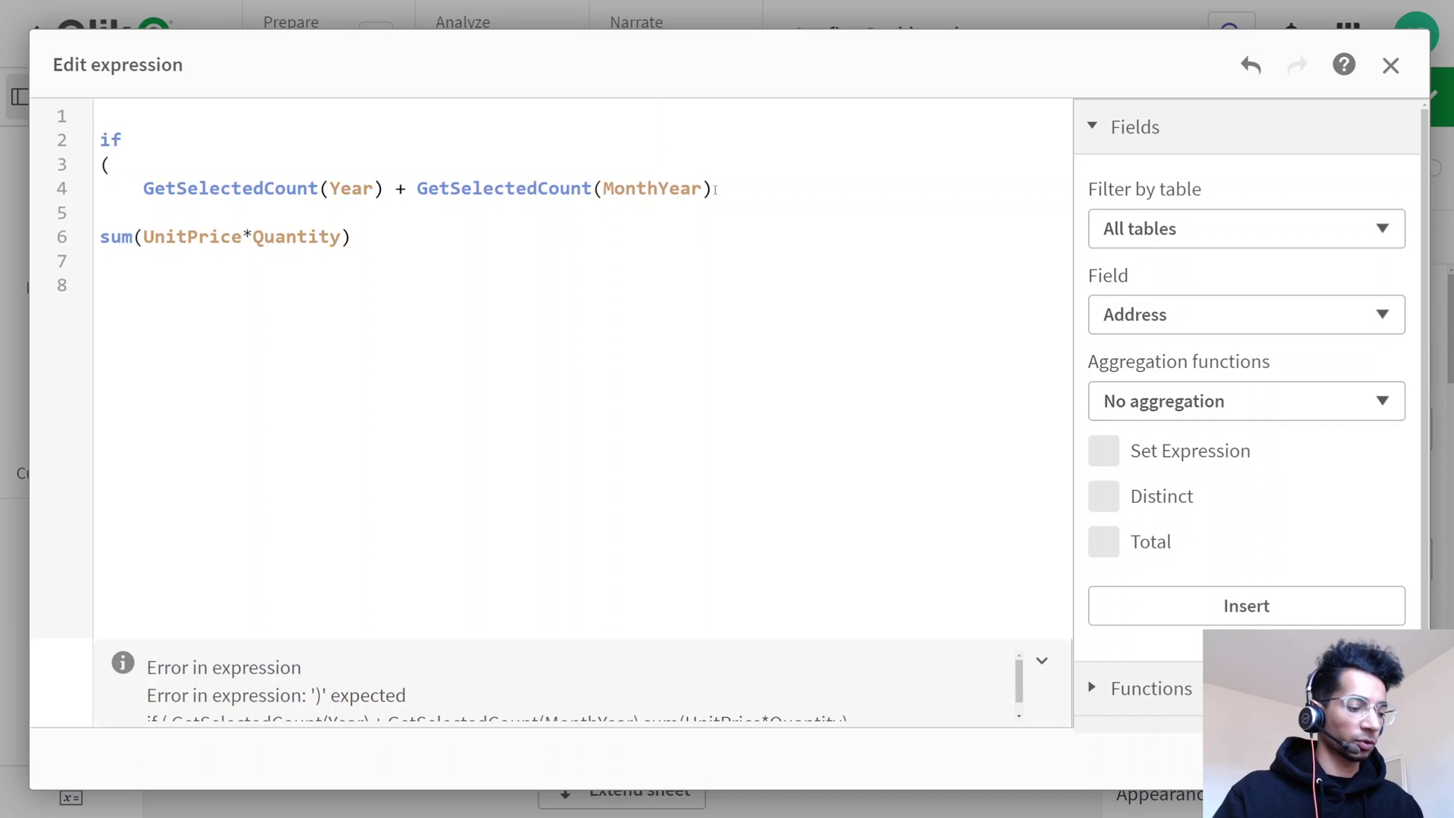
type("> 0")
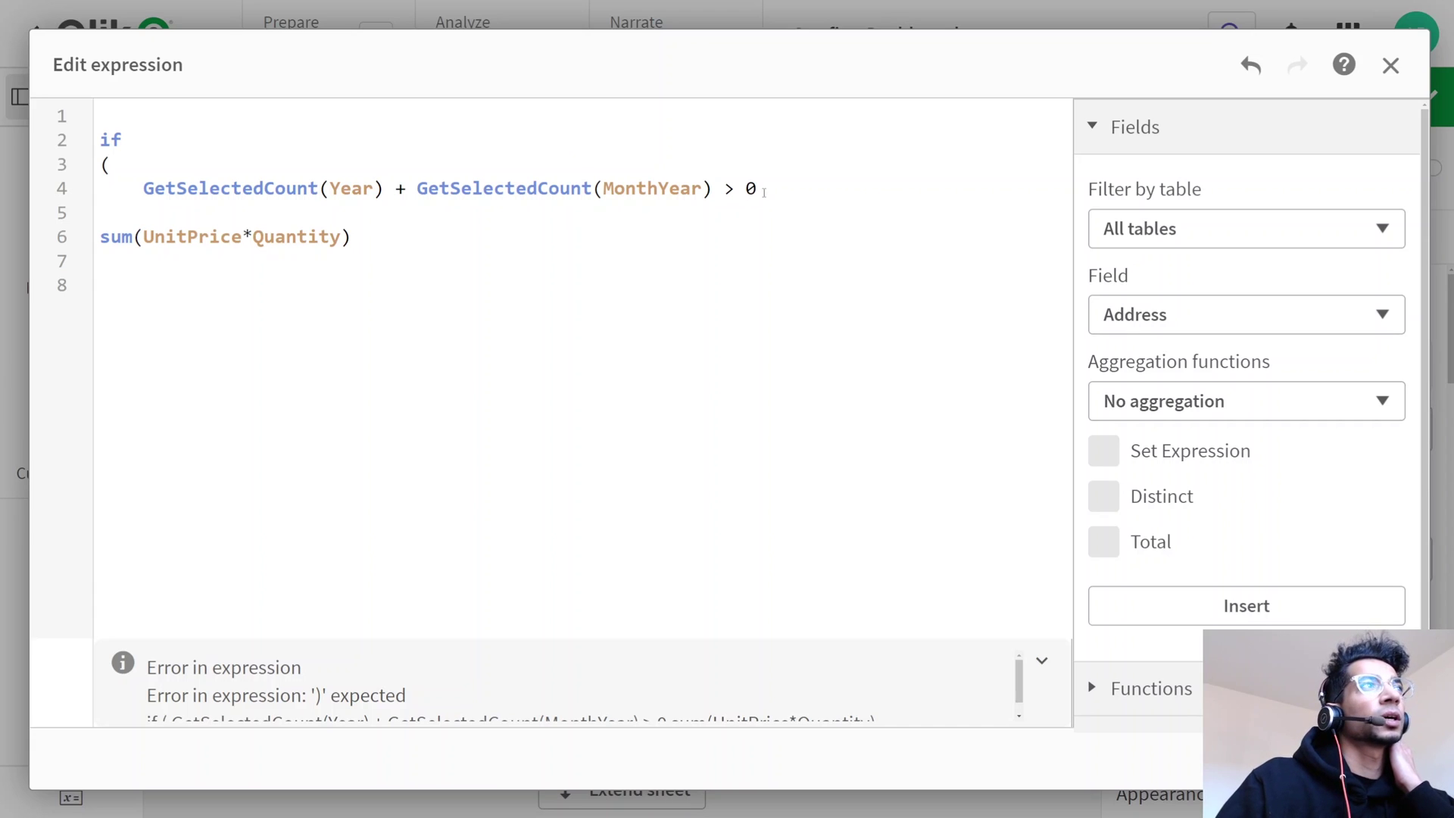
type(",")
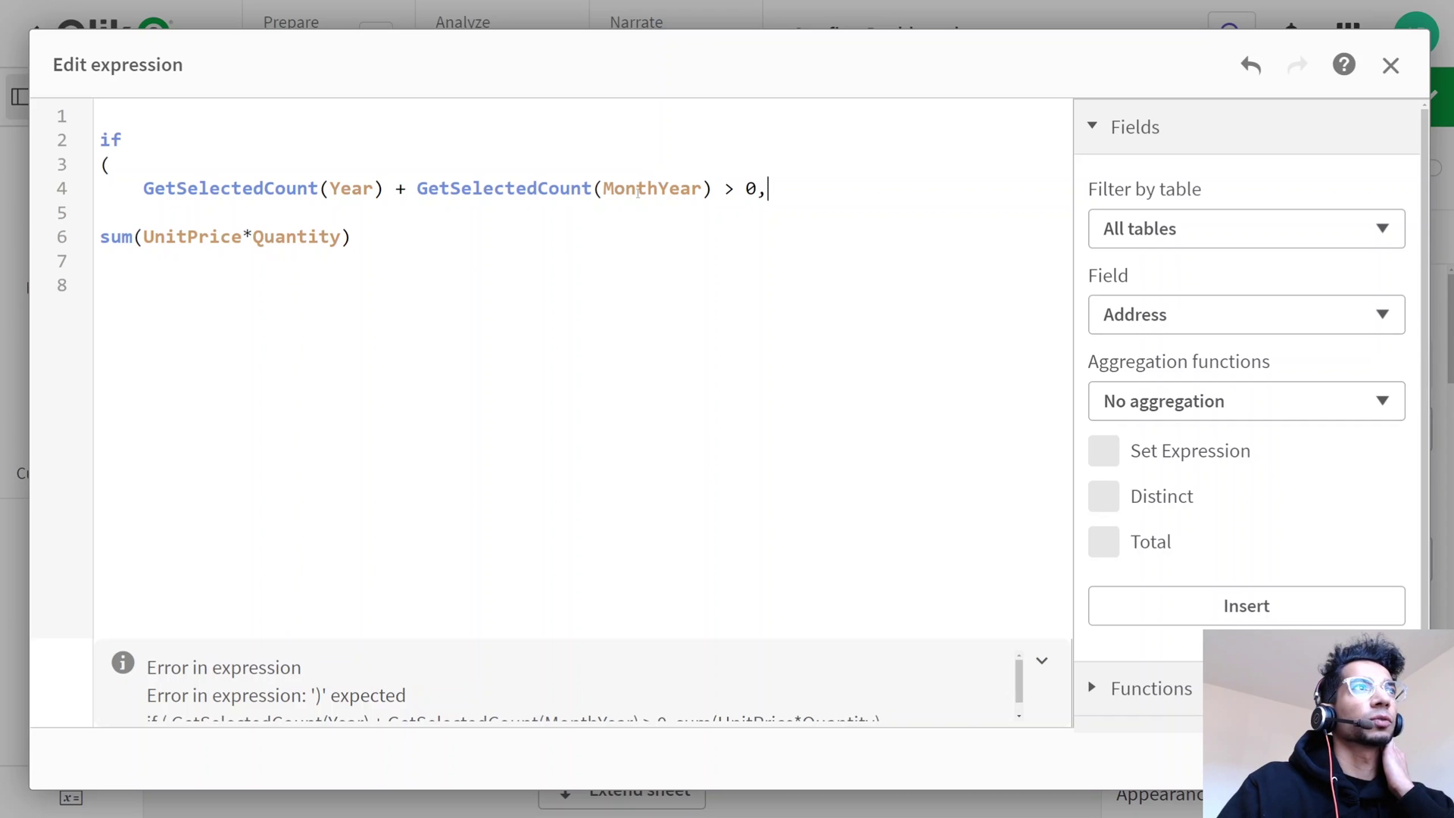
End the existing sum(UnitPrice*Quantity) with a comma as the true result and add an indented line below it
left_click(364, 243)
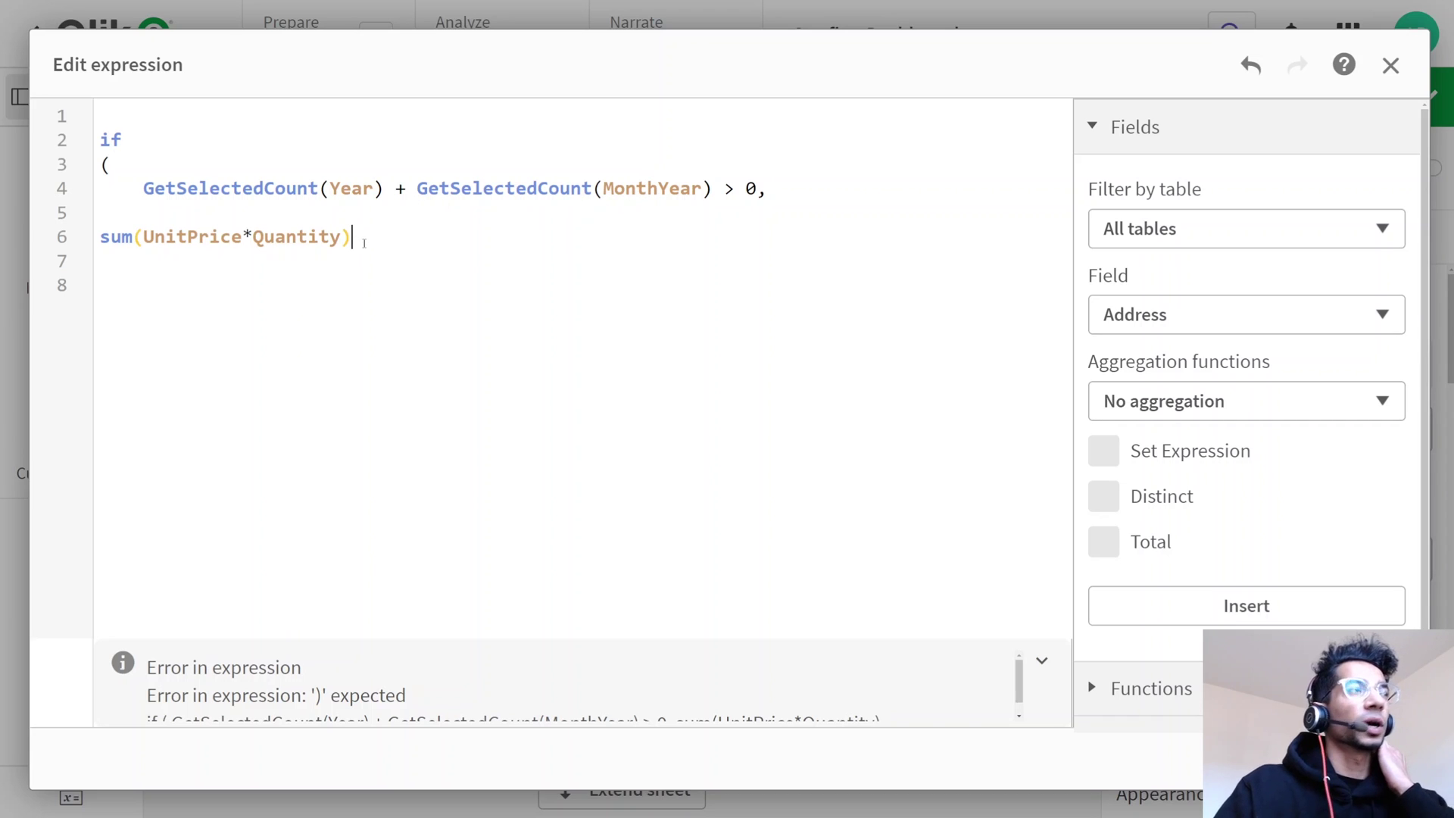
type(",")
key("Return")
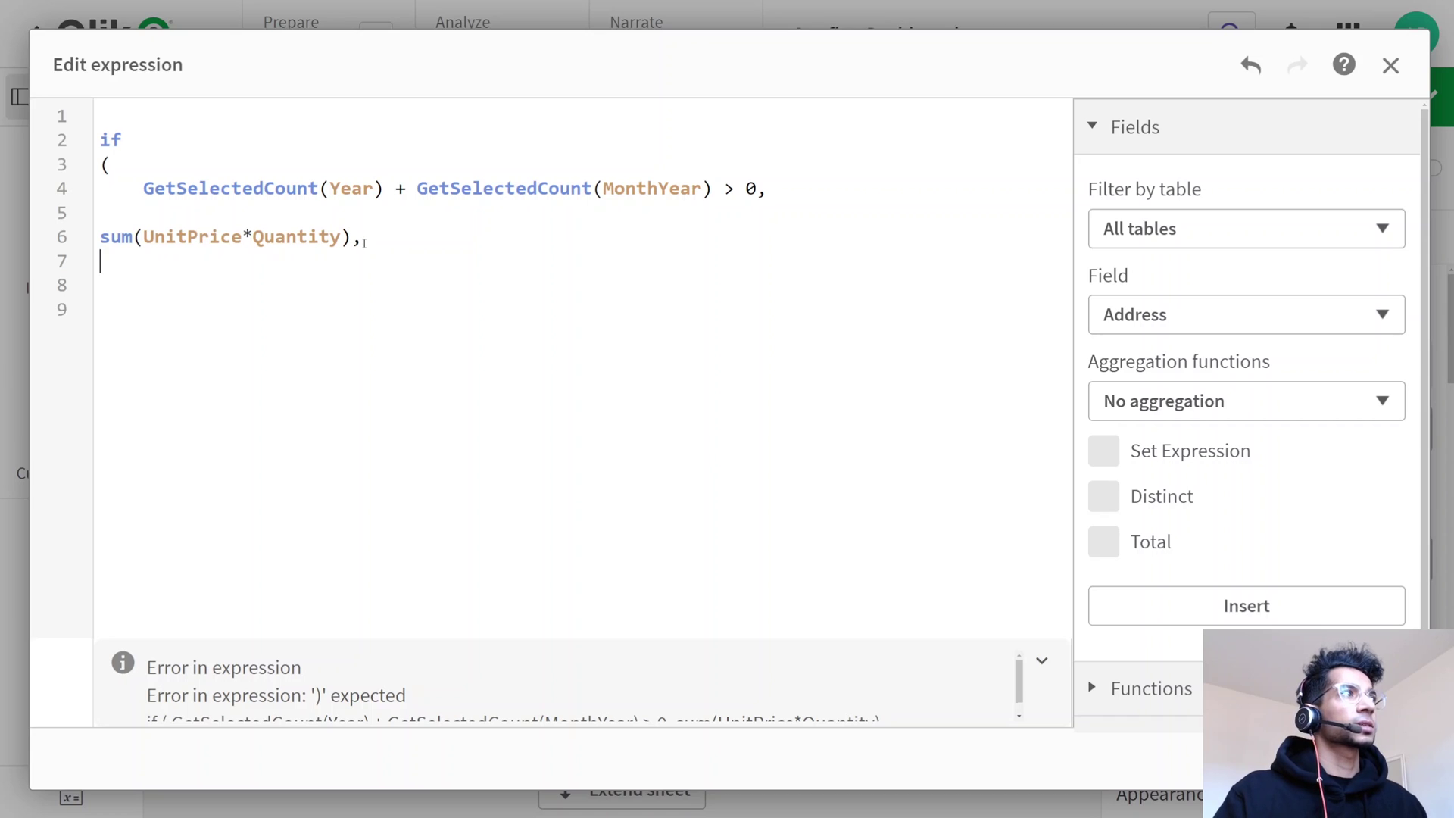
key("Return")
key("Tab")
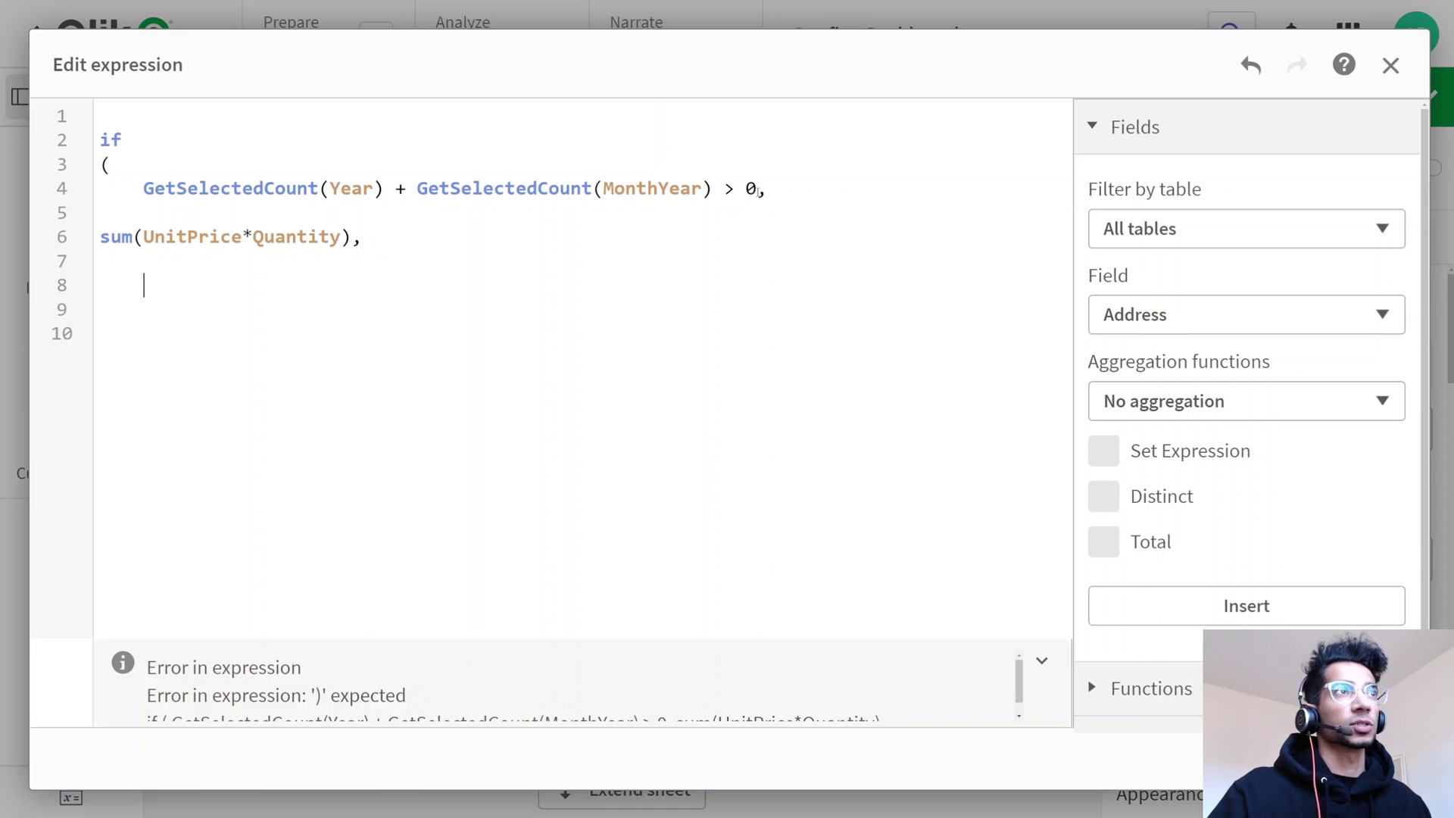
Add sum(UnitPrice * Quantity) as the if statement's else result
type("sum(")
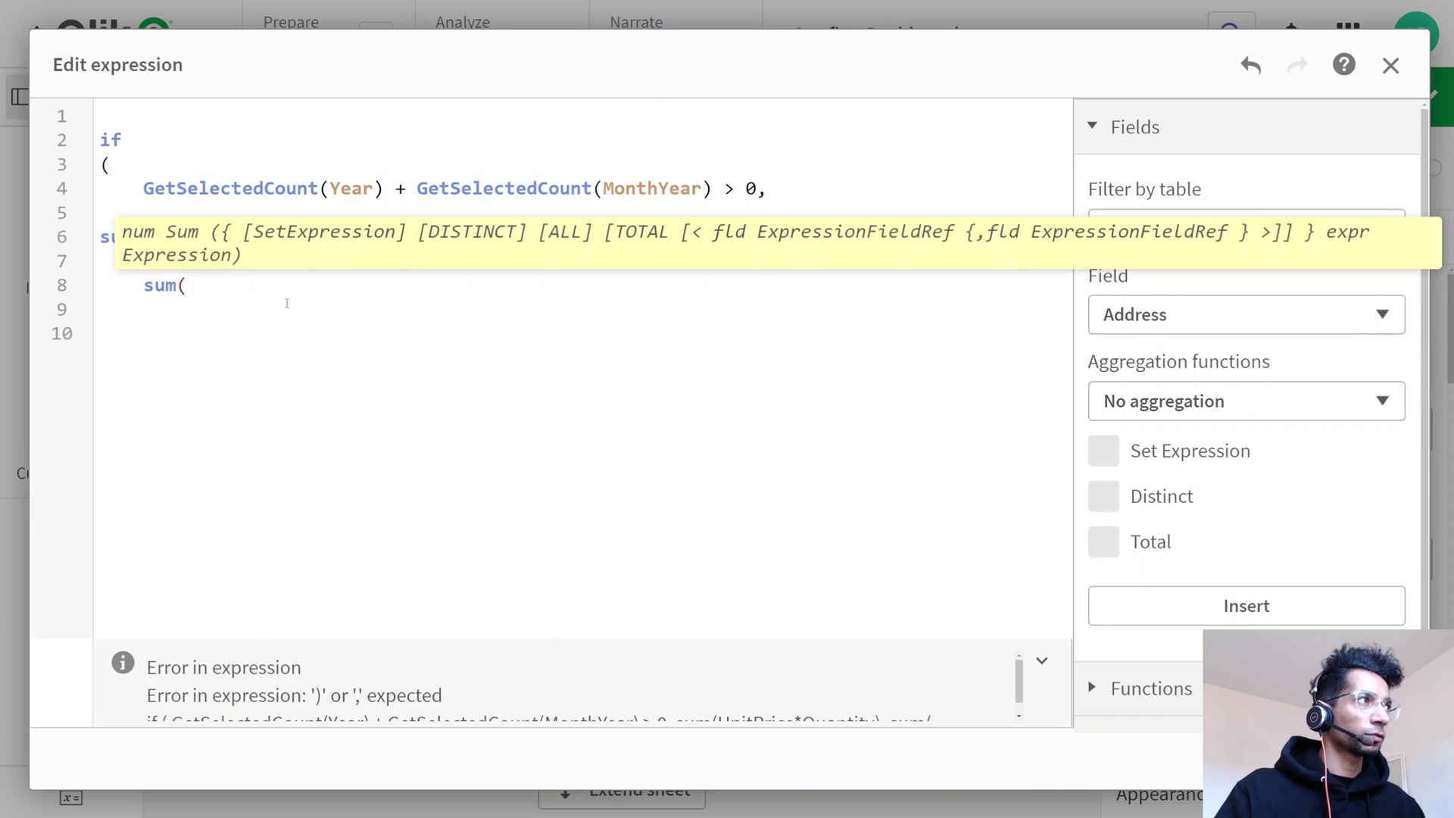
type("uni")
key("Down")
key("Return")
type("* qu")
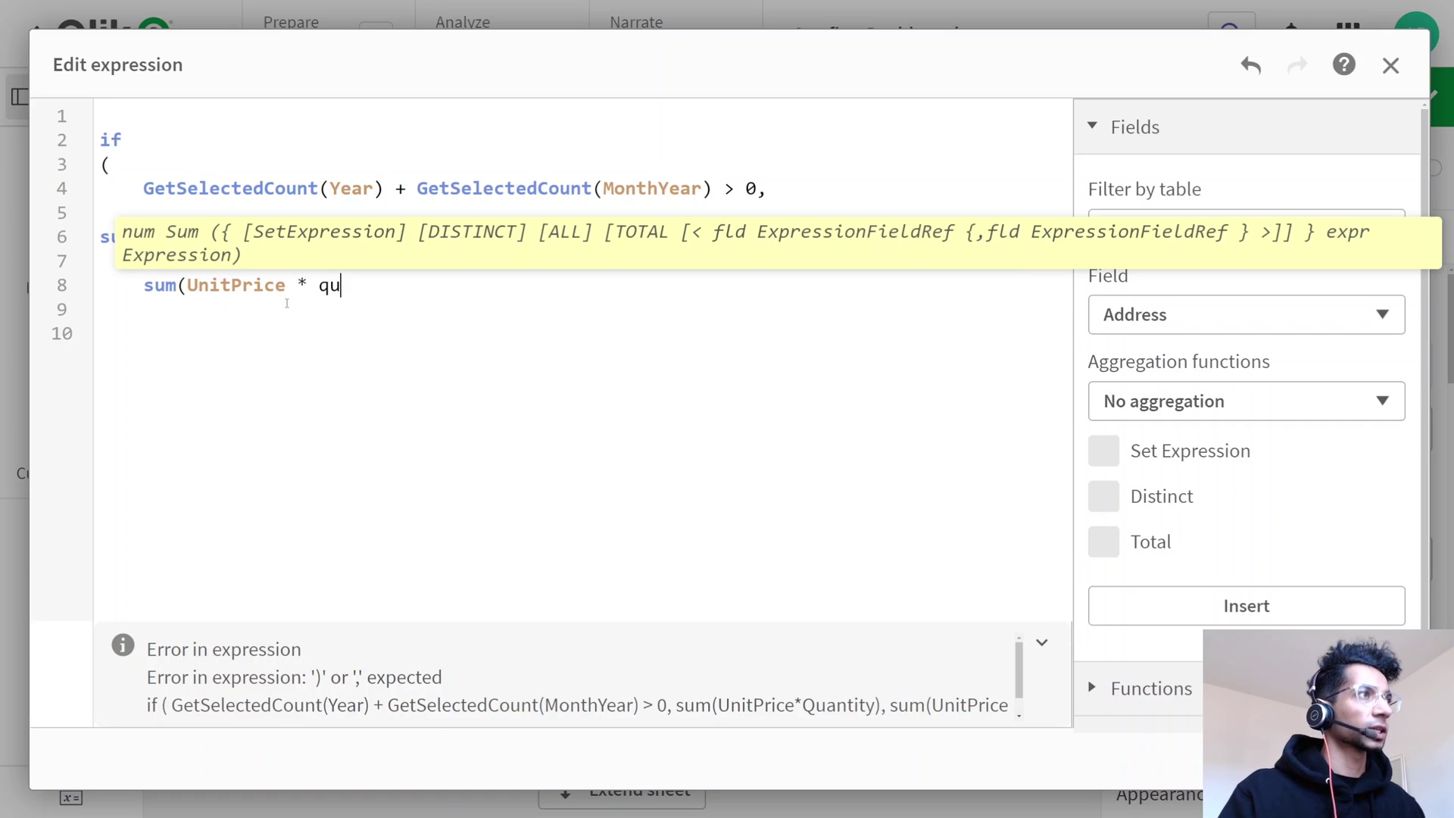
key("Return")
type(")")
Insert an empty set modifier {< >} before UnitPrice * Quantity in the if statement's else sum
key("Left")
key("Left")
key("Left")
key("Left")
key("Left")
key("Left")
key("Left")
key("Left")
key("Left")
key("Left")
key("Left")
key("Left")
key("Left")
key("Left")
key("Left")
key("Left")
key("Left")
key("Left")
key("Left")
key("Left")
key("Left")
key("Left")
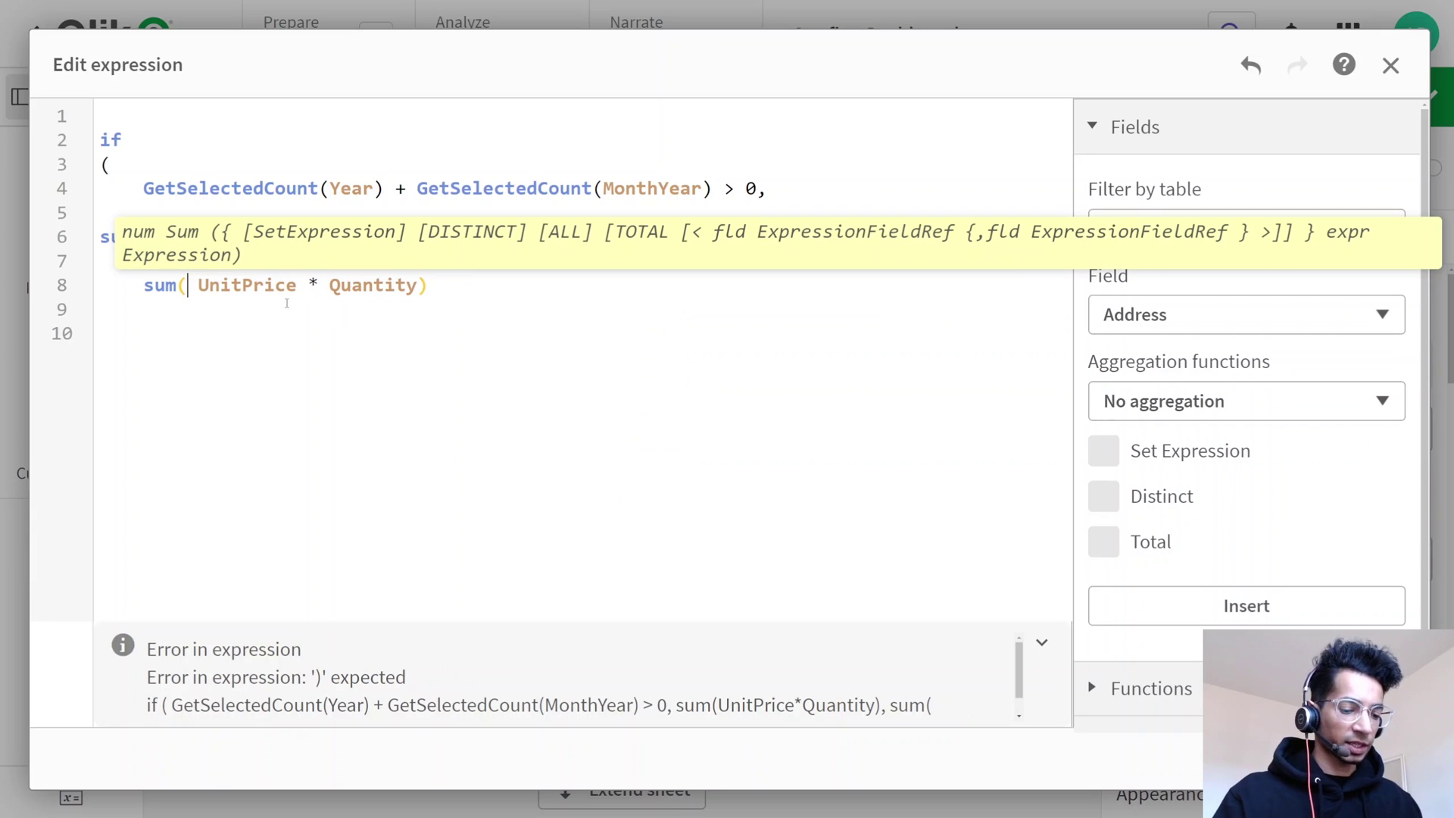
type("{< >")
key("Left")
key("Left")
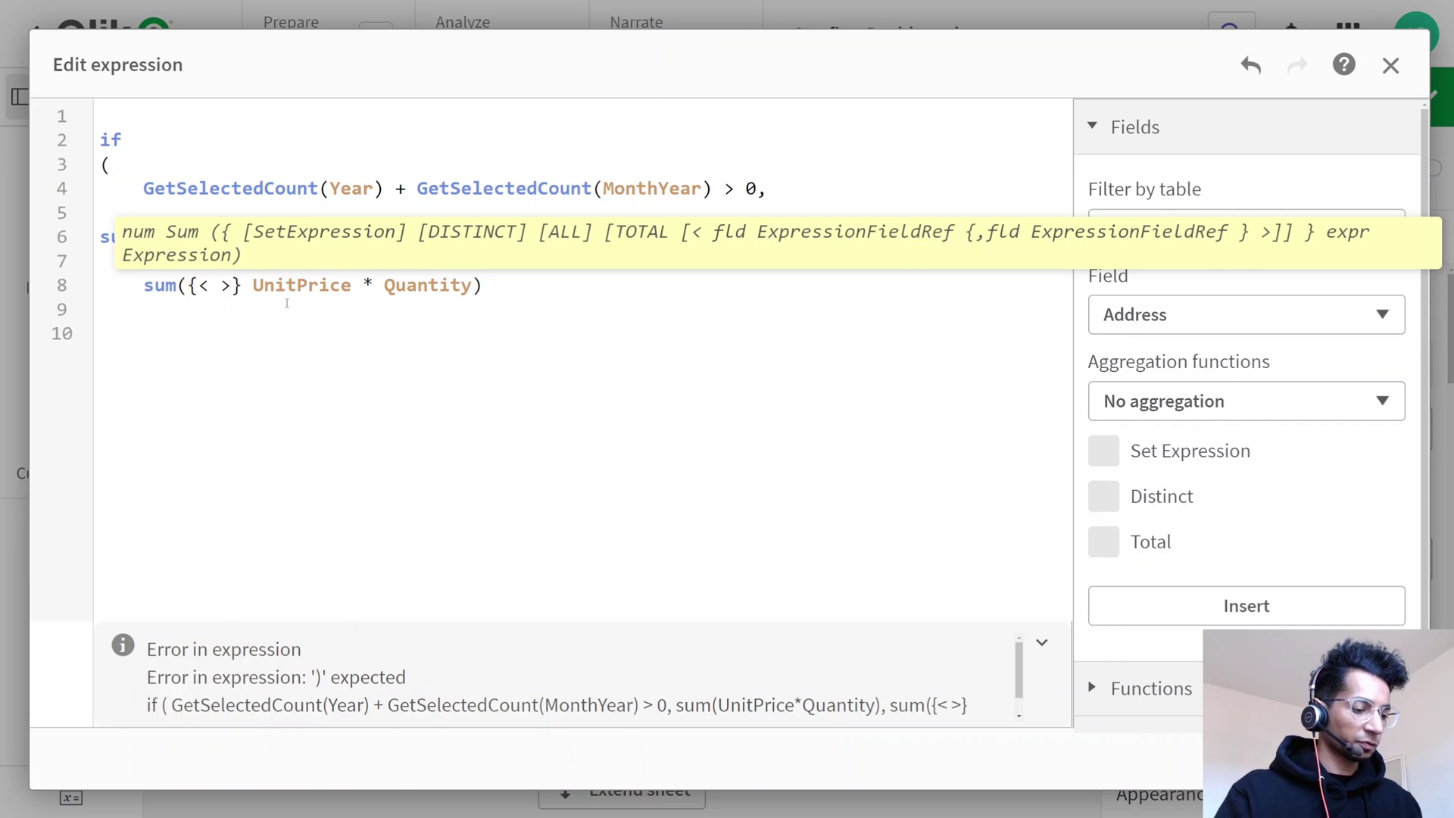
Add Year = {""} inside the set modifier of the else sum
type("Yea")
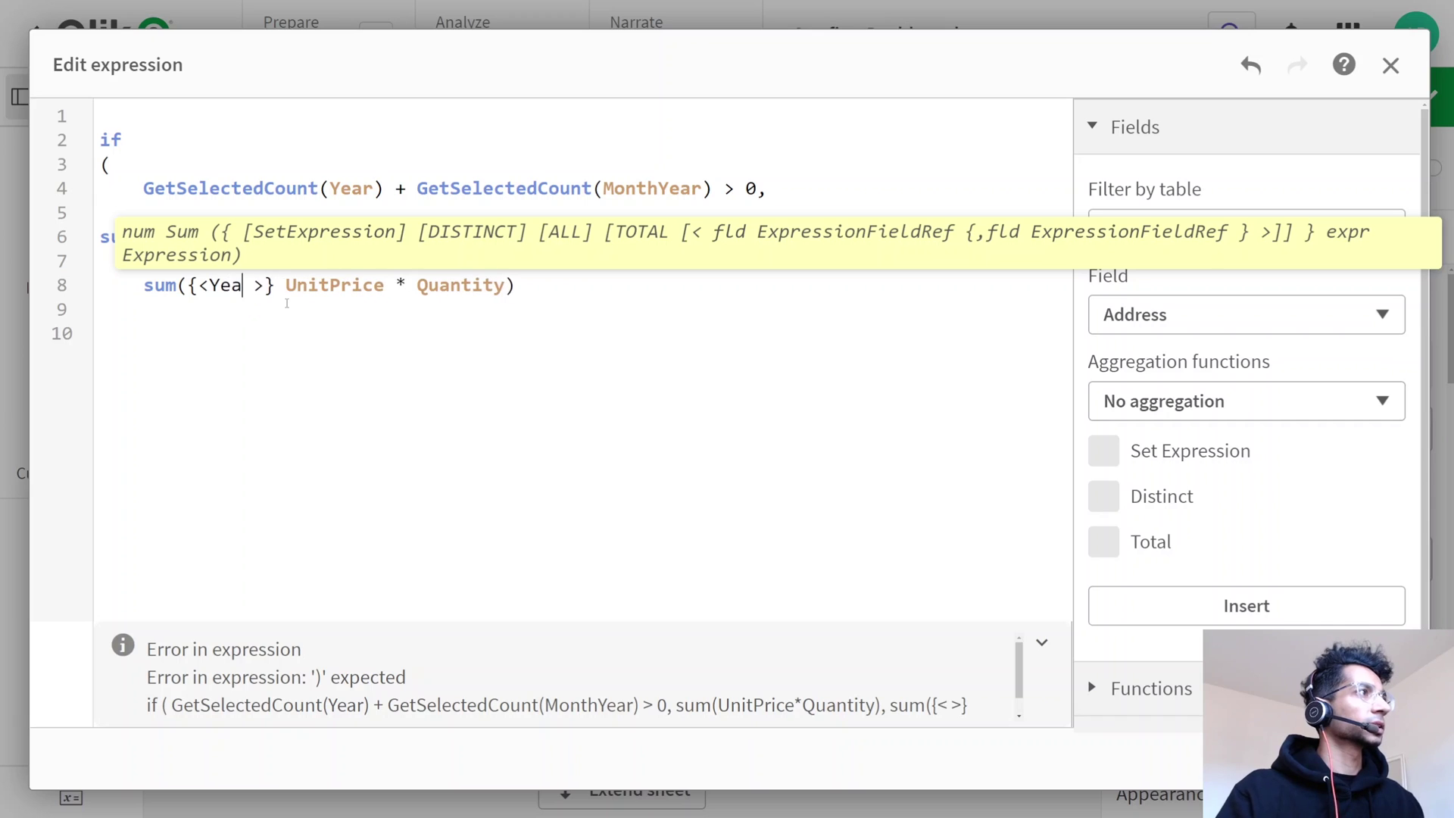
type("r =")
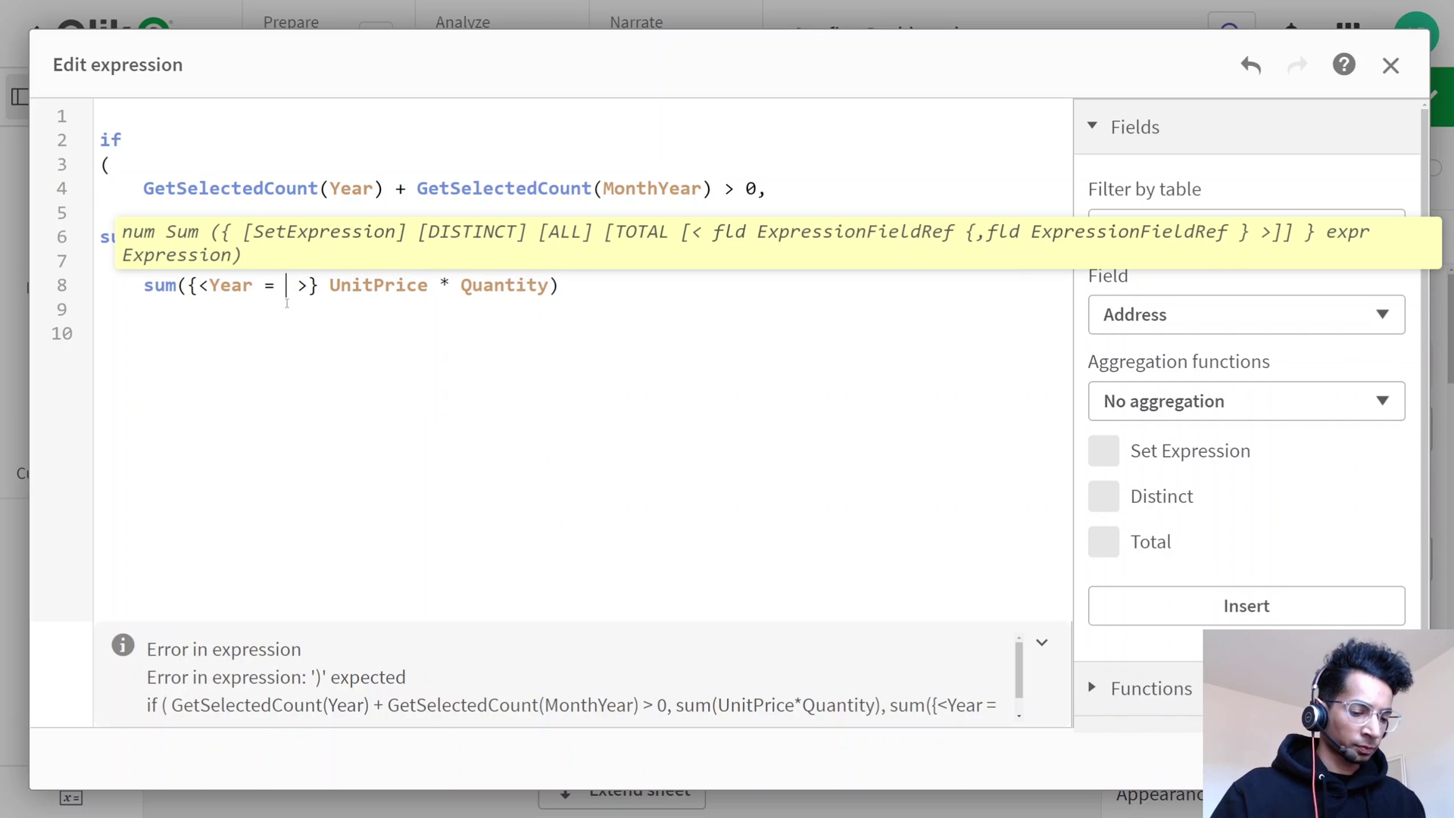
type(" {}")
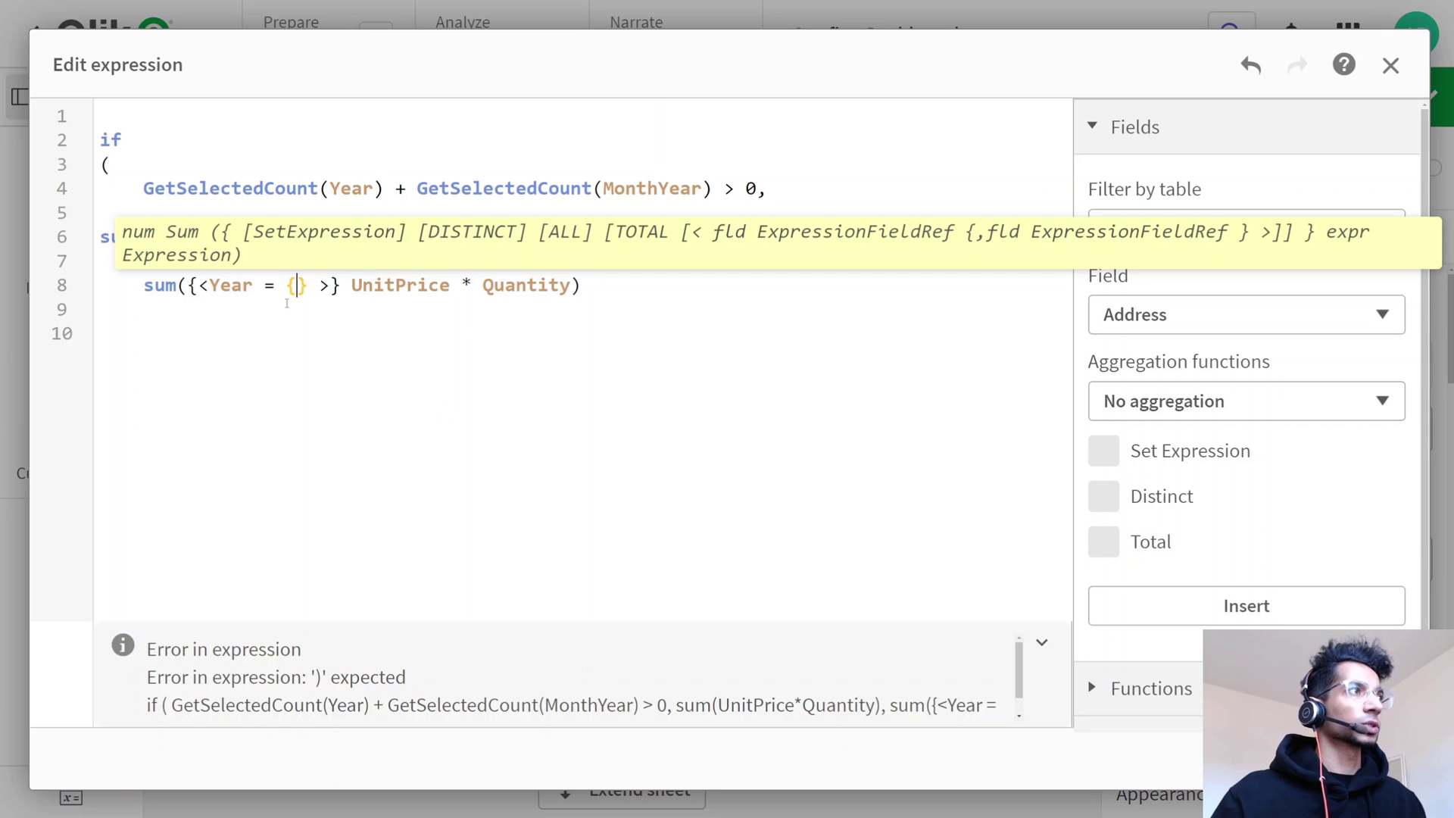
type("\"\"")
key("Left")
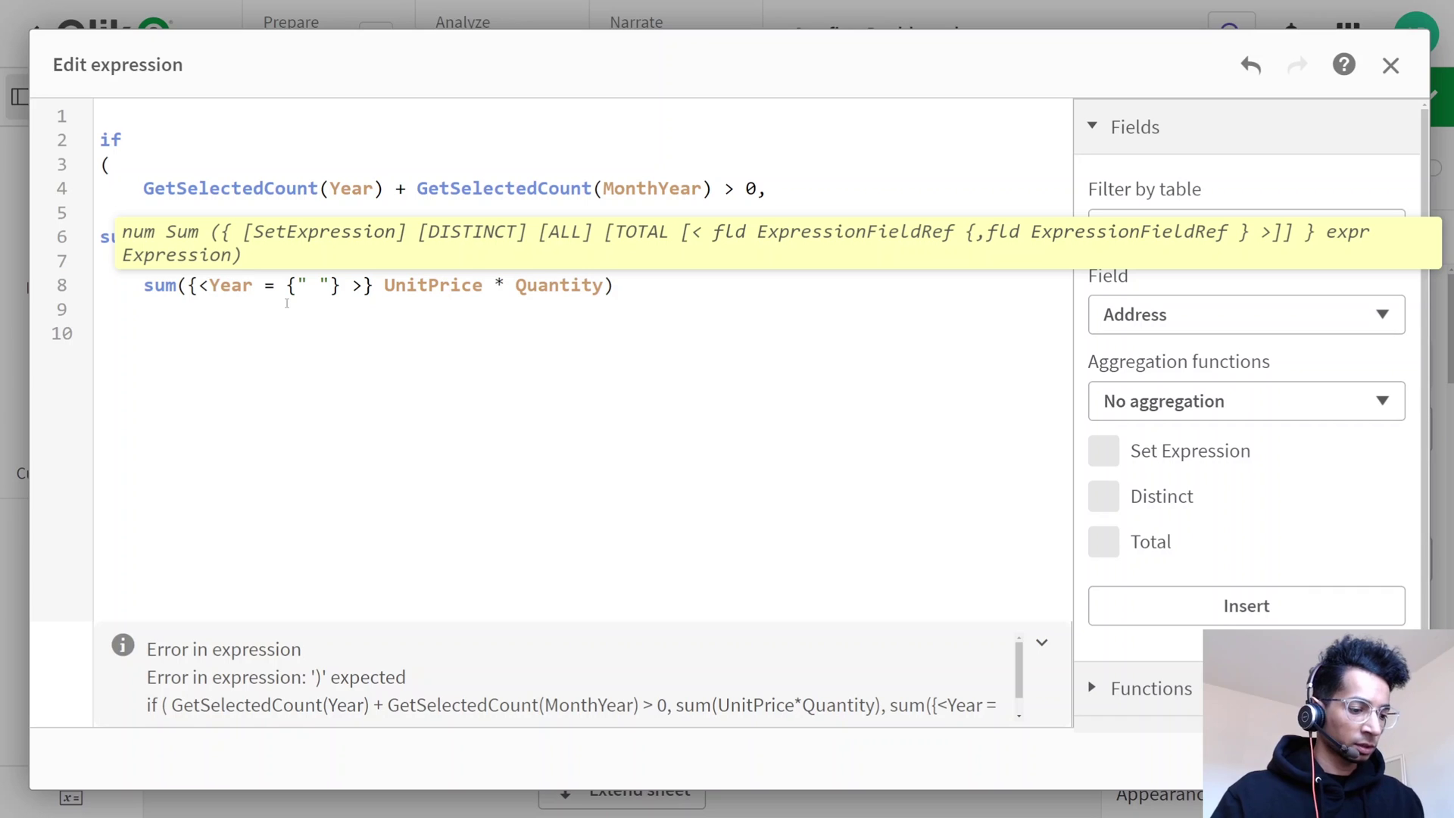
Fill the Year modifier's quotes with the dollar-sign expansion $(=max(Year)), without a trailing space
type("¤")
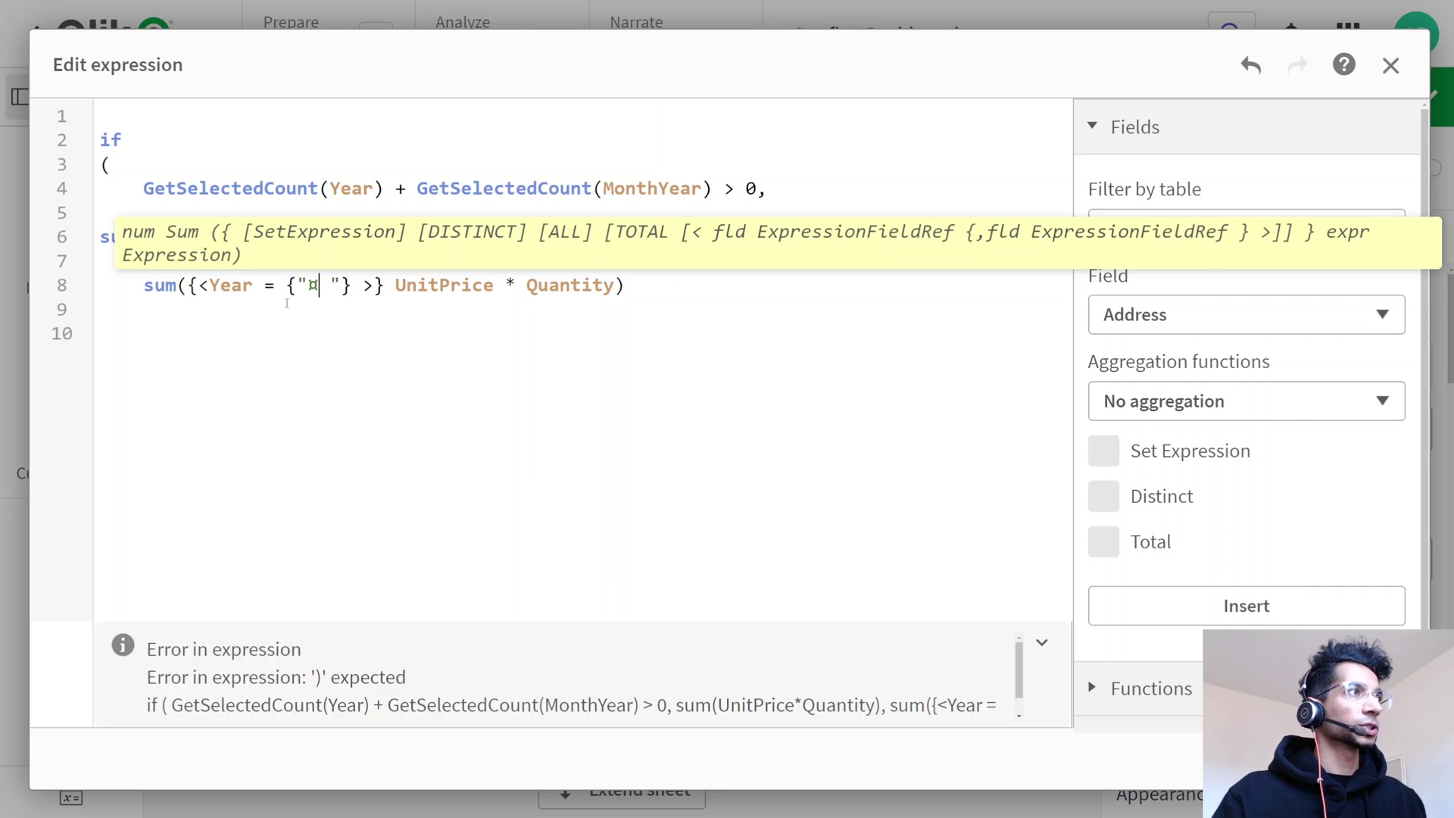
key("BackSpace")
type("$")
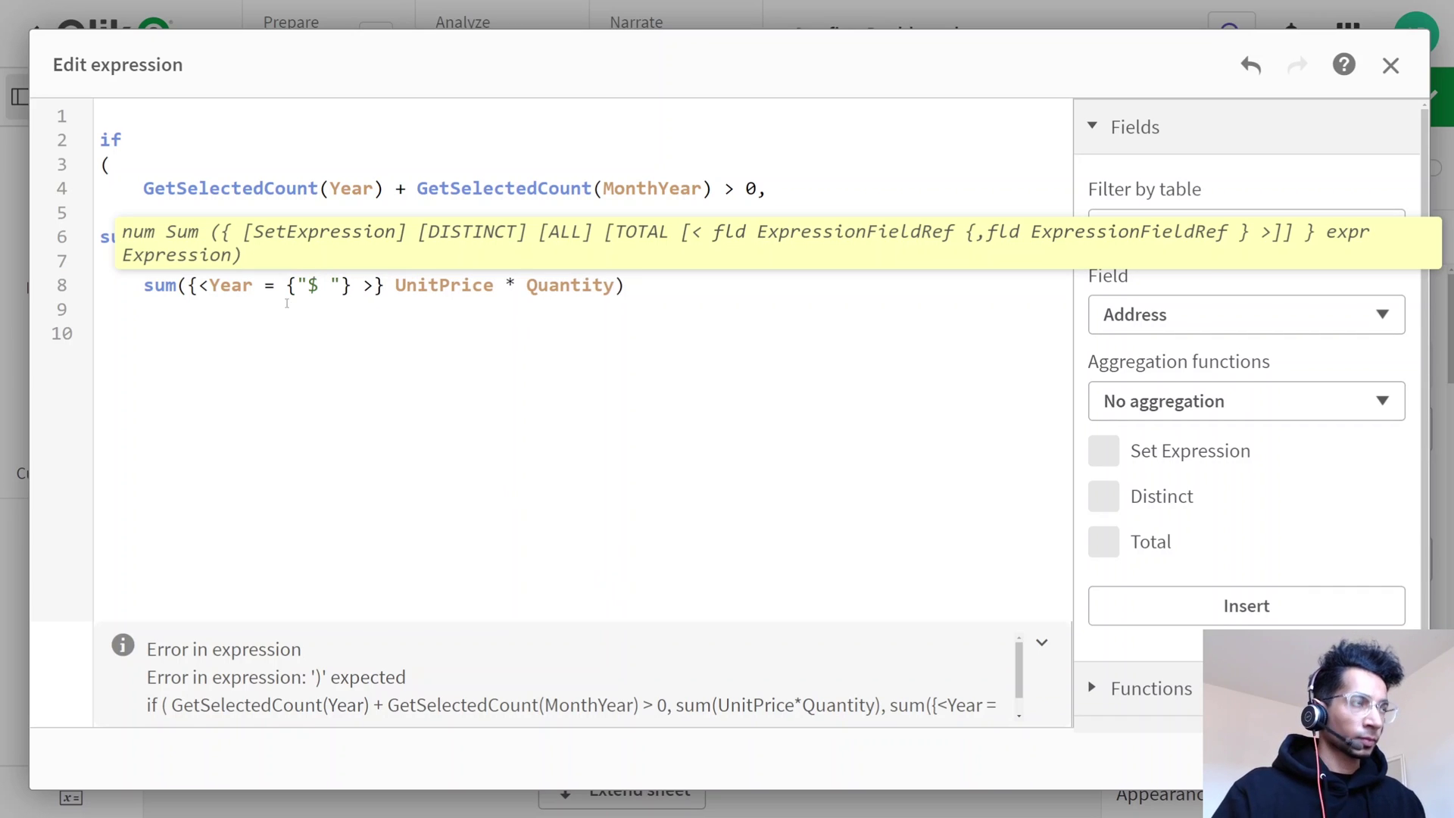
type("(")
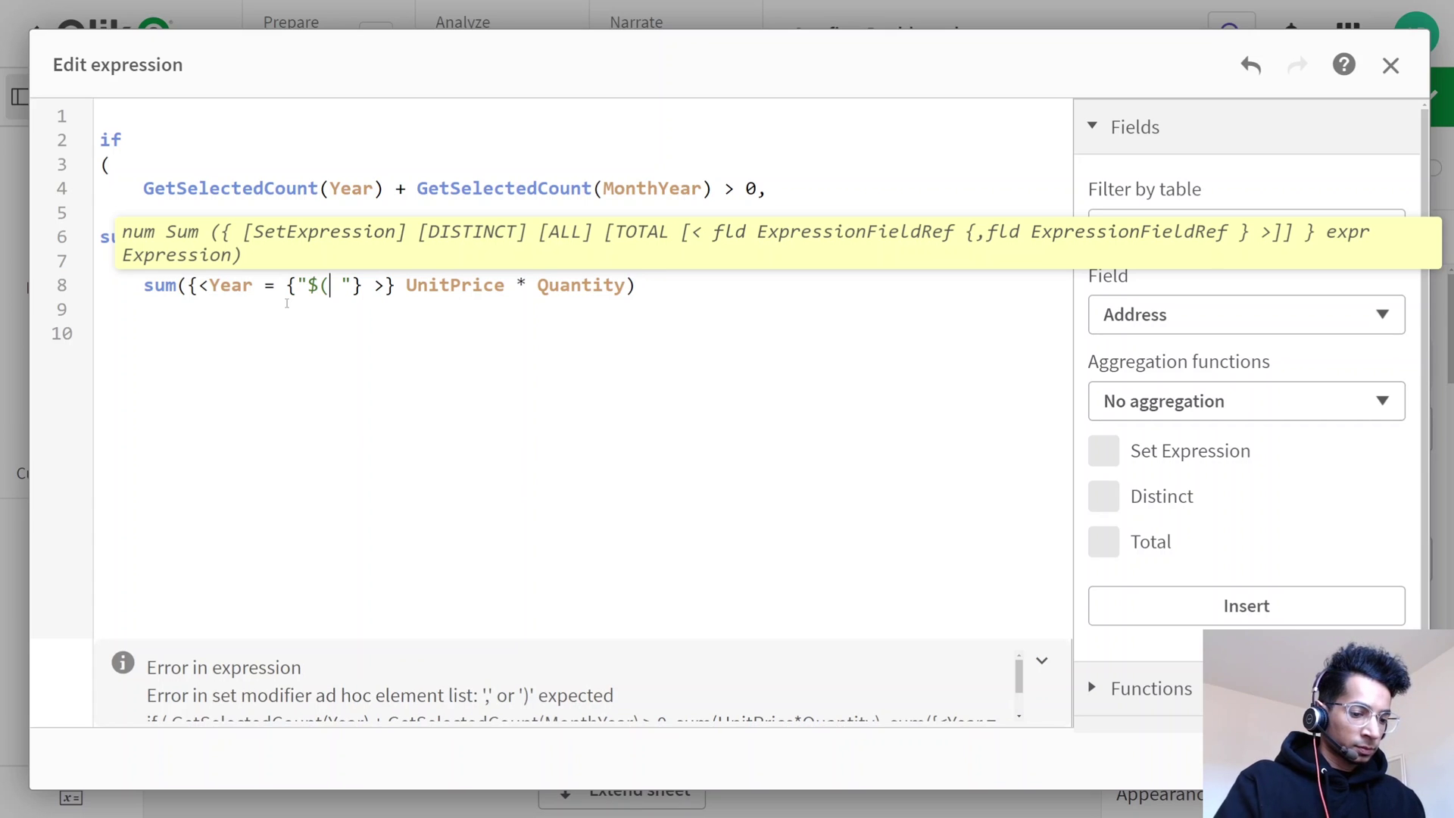
type("=max(ye")
type("ar")
key("BackSpace")
key("BackSpace")
key("BackSpace")
key("BackSpace")
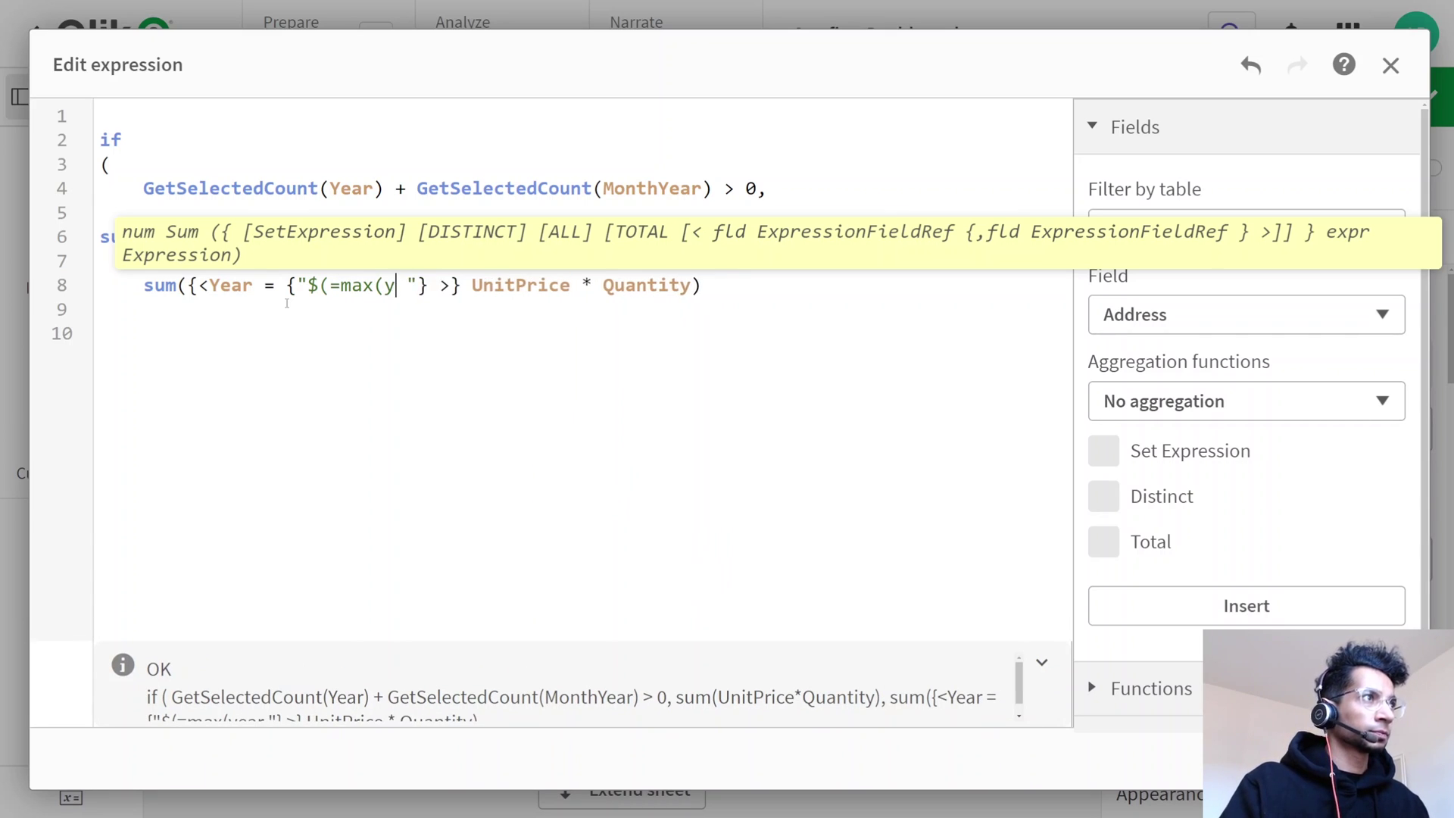
type("Year))")
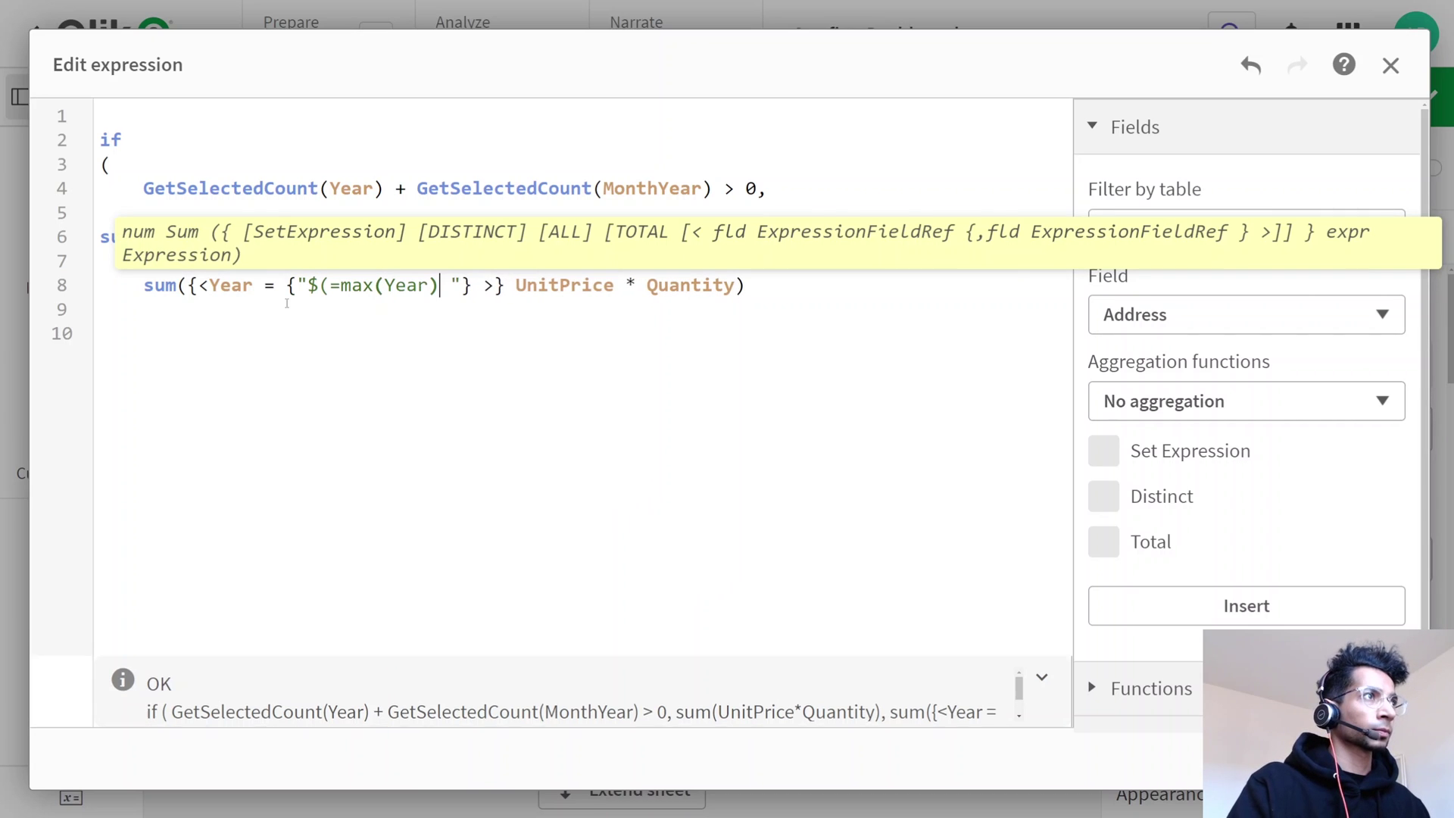
key("Delete")
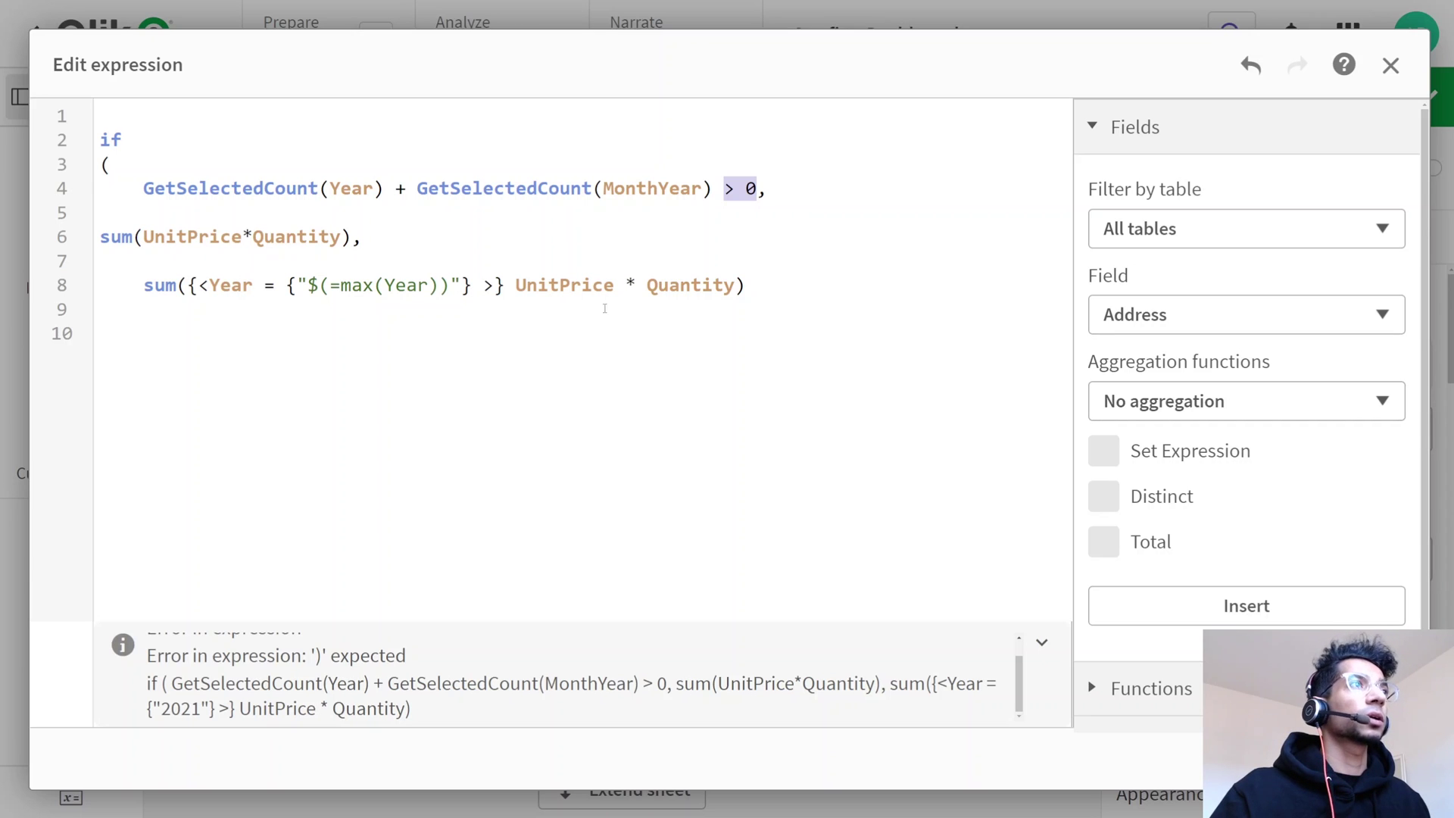
Review the max-year set modifier, the > 0 condition and the two sum results in the expression
left_click_drag(503, 288, 311, 290)
left_click(659, 143)
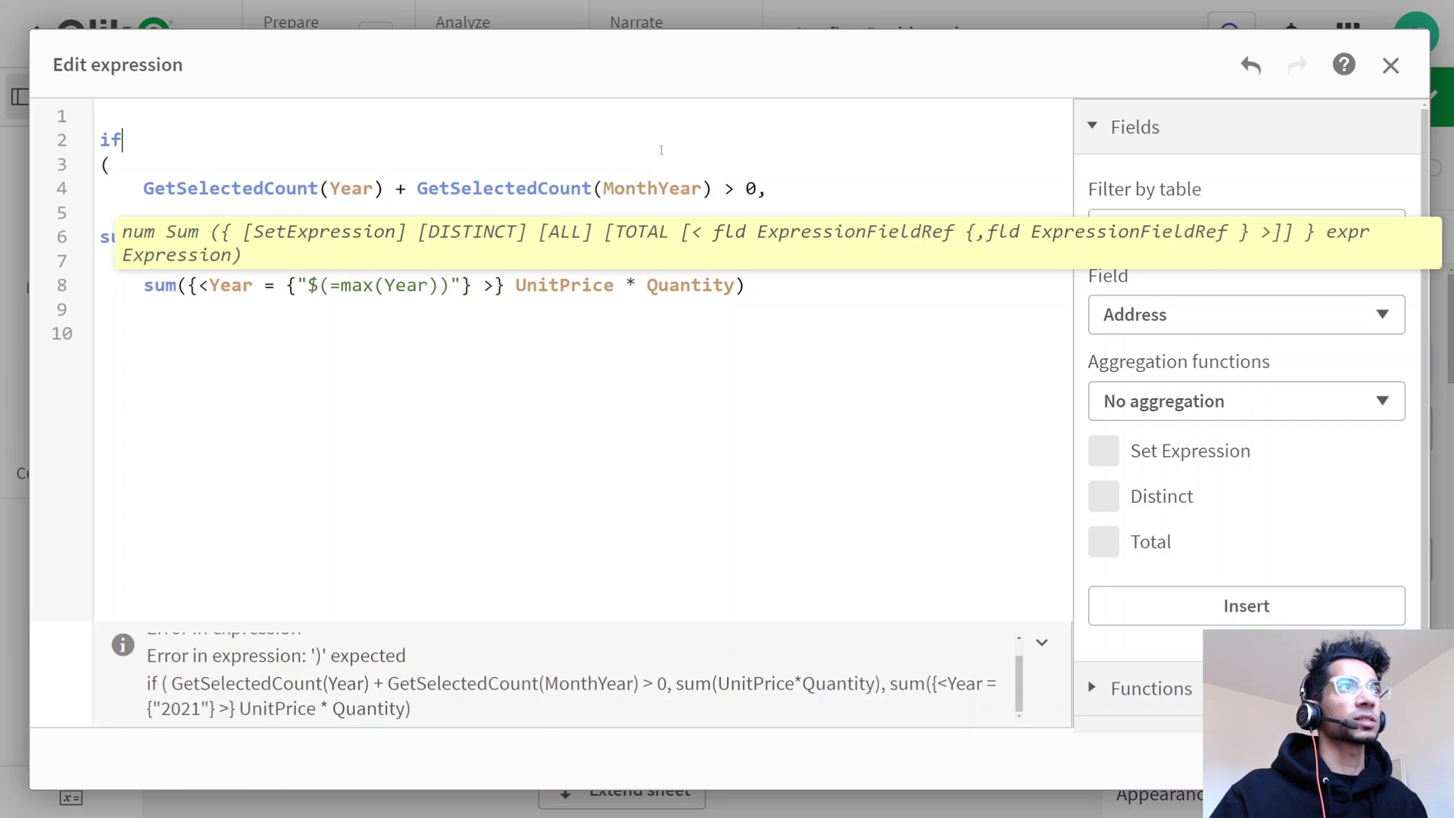
left_click(757, 188)
double_click(755, 189)
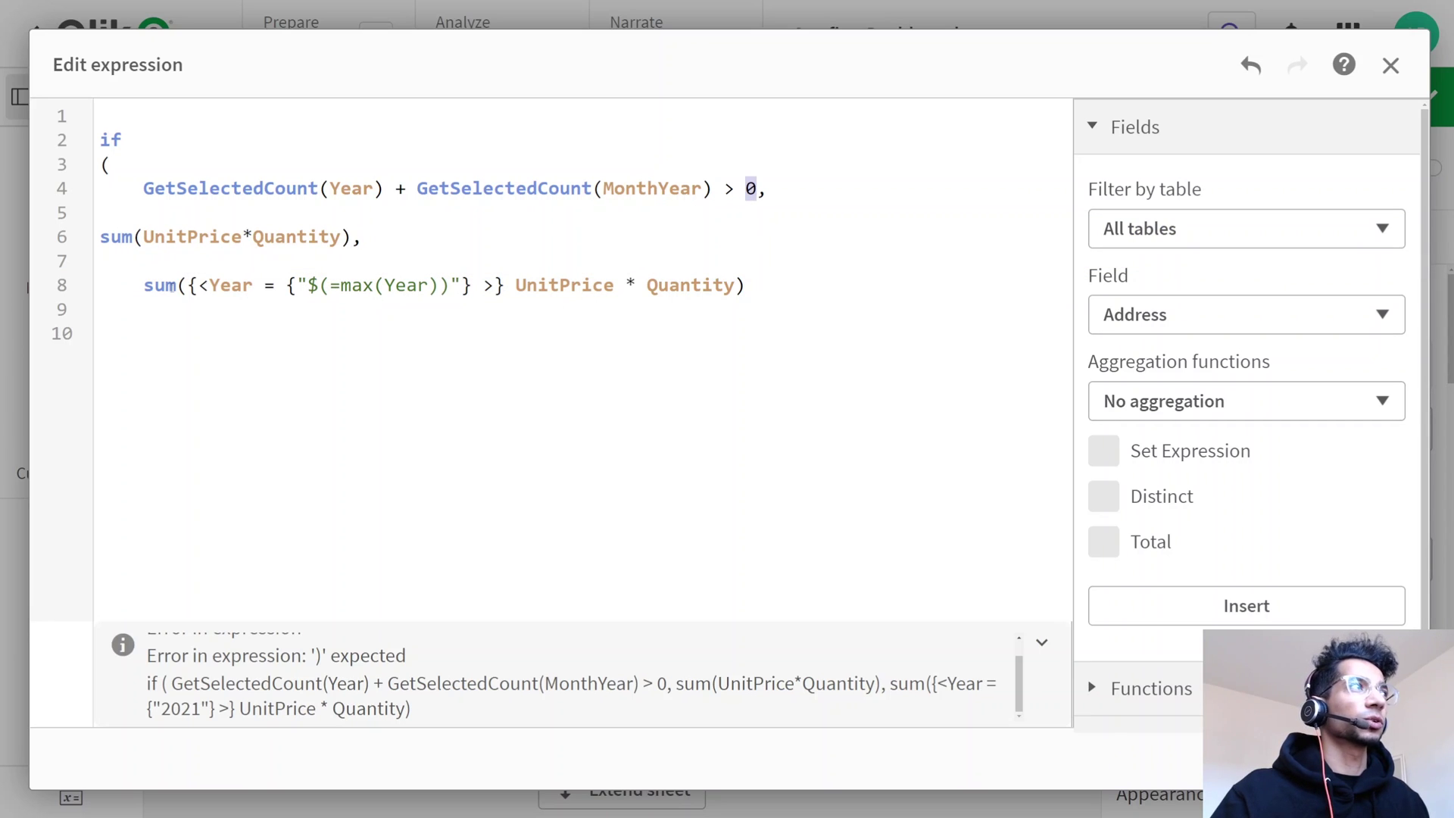
left_click_drag(142, 287, 767, 291)
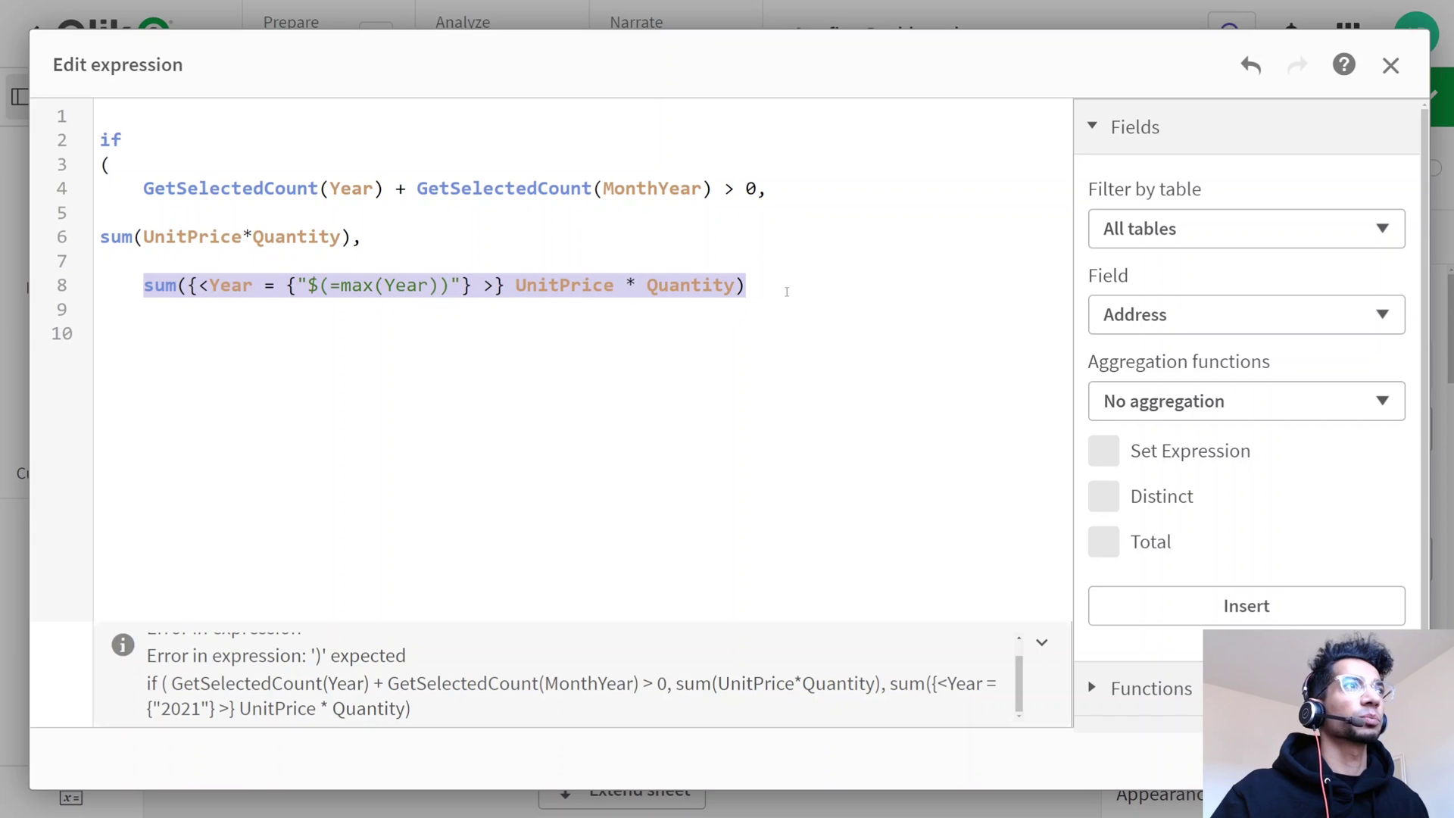
left_click_drag(399, 243, 97, 235)
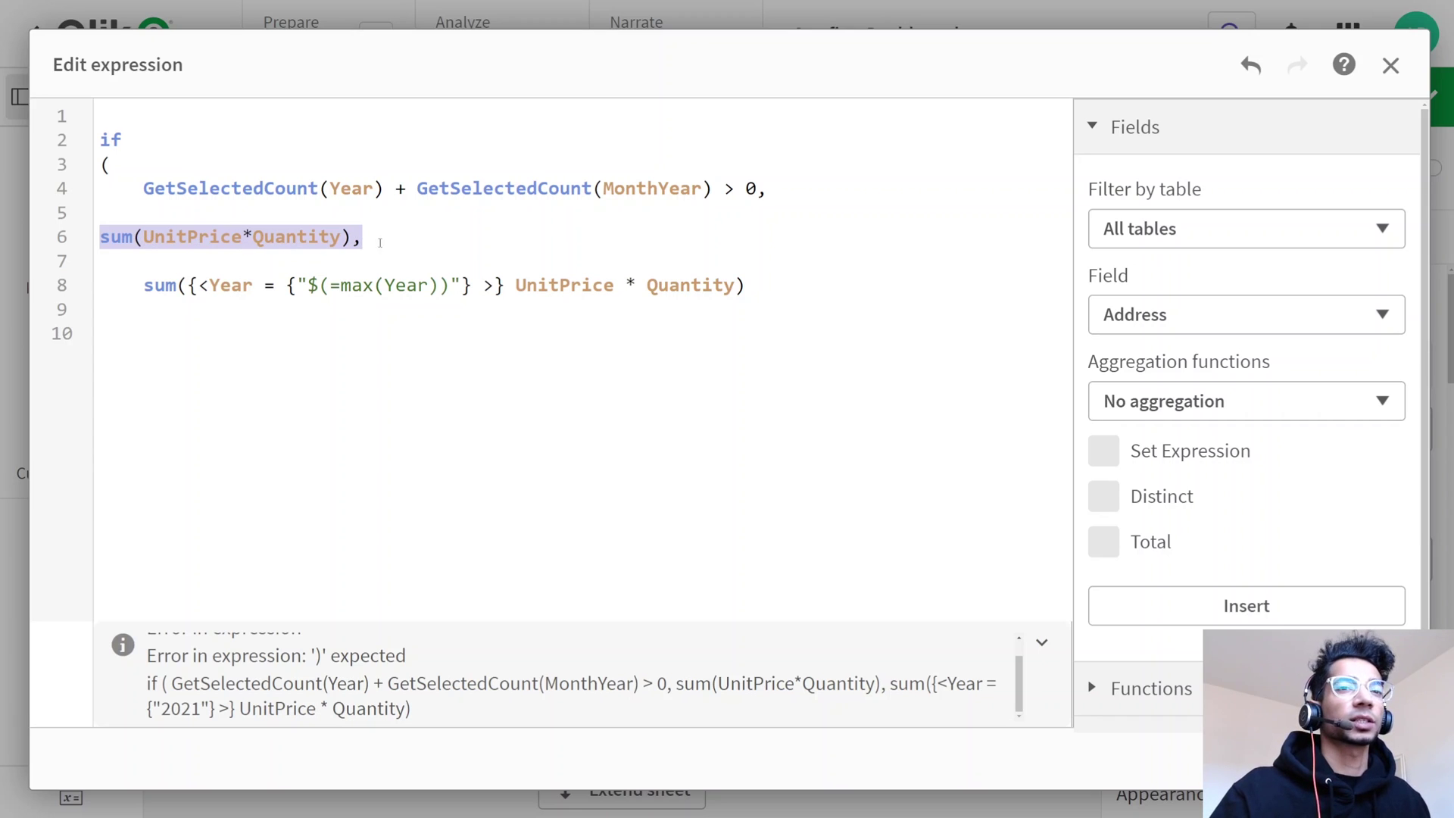
Close the expression editor, reset the browser zoom and leave sheet editing
key("Escape")
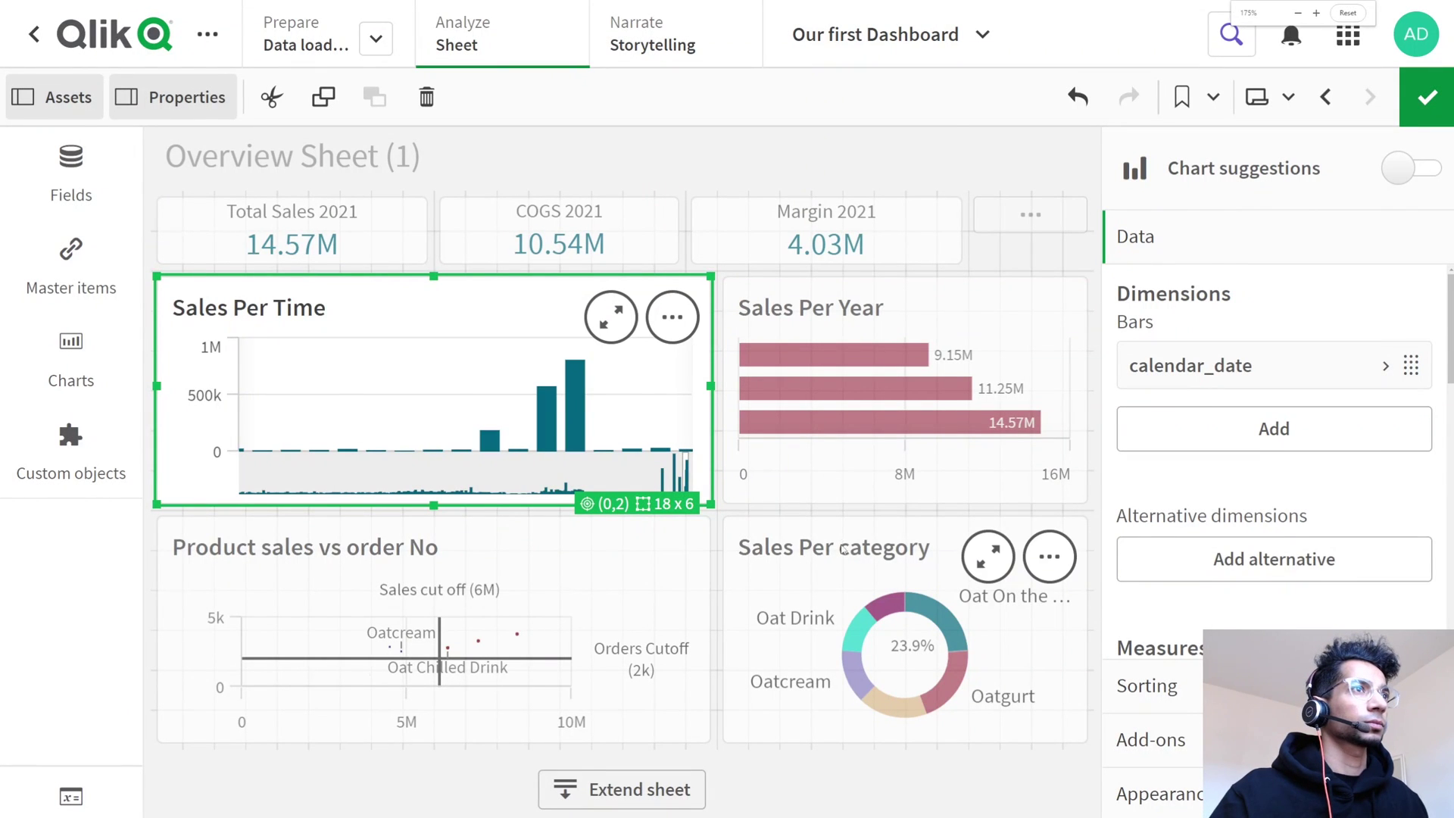
key("ctrl+0")
key("ctrl+e")
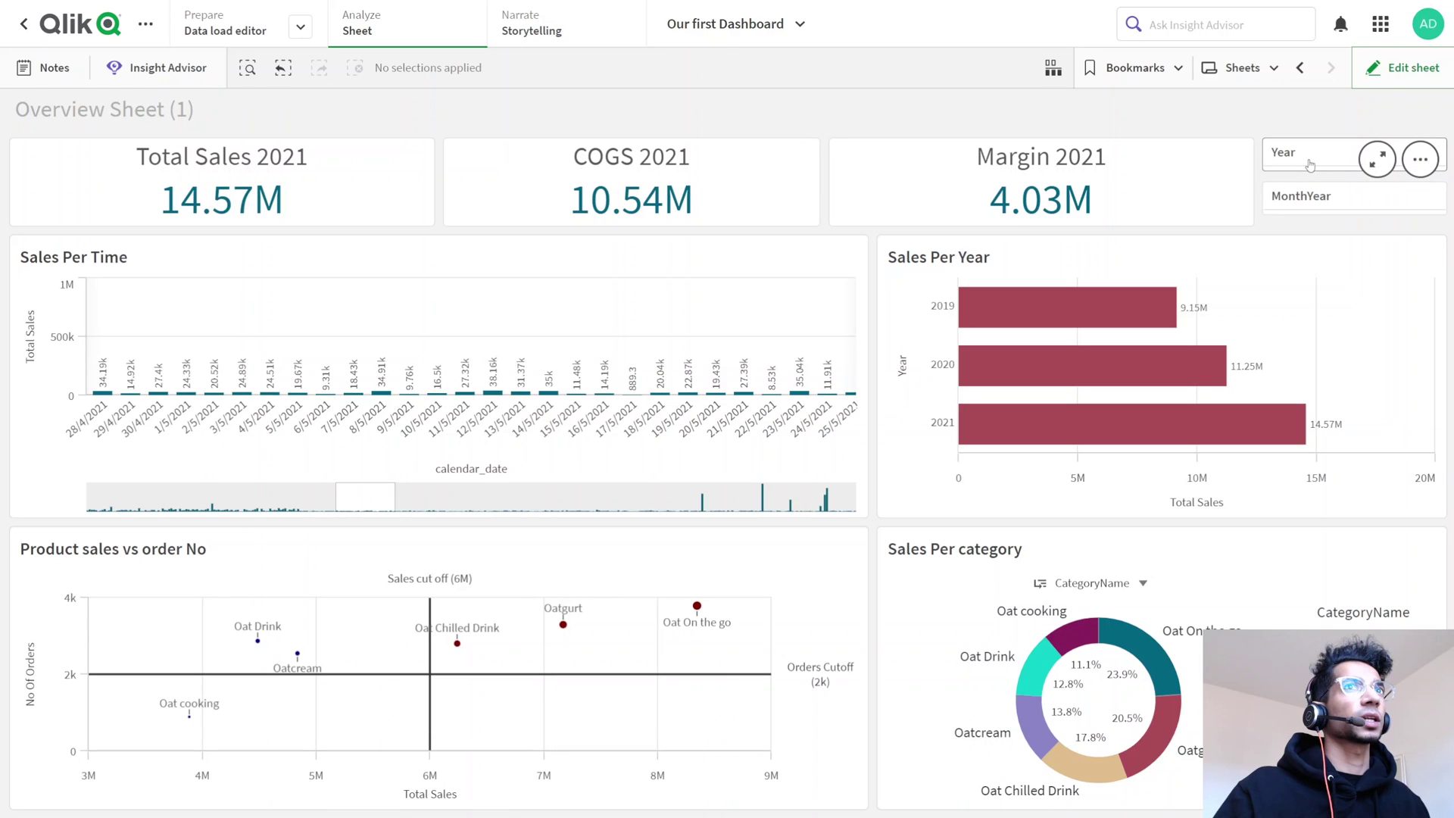
Check the Sales Per Time chart with Year 2019 selected and clear that selection
left_click(1309, 165)
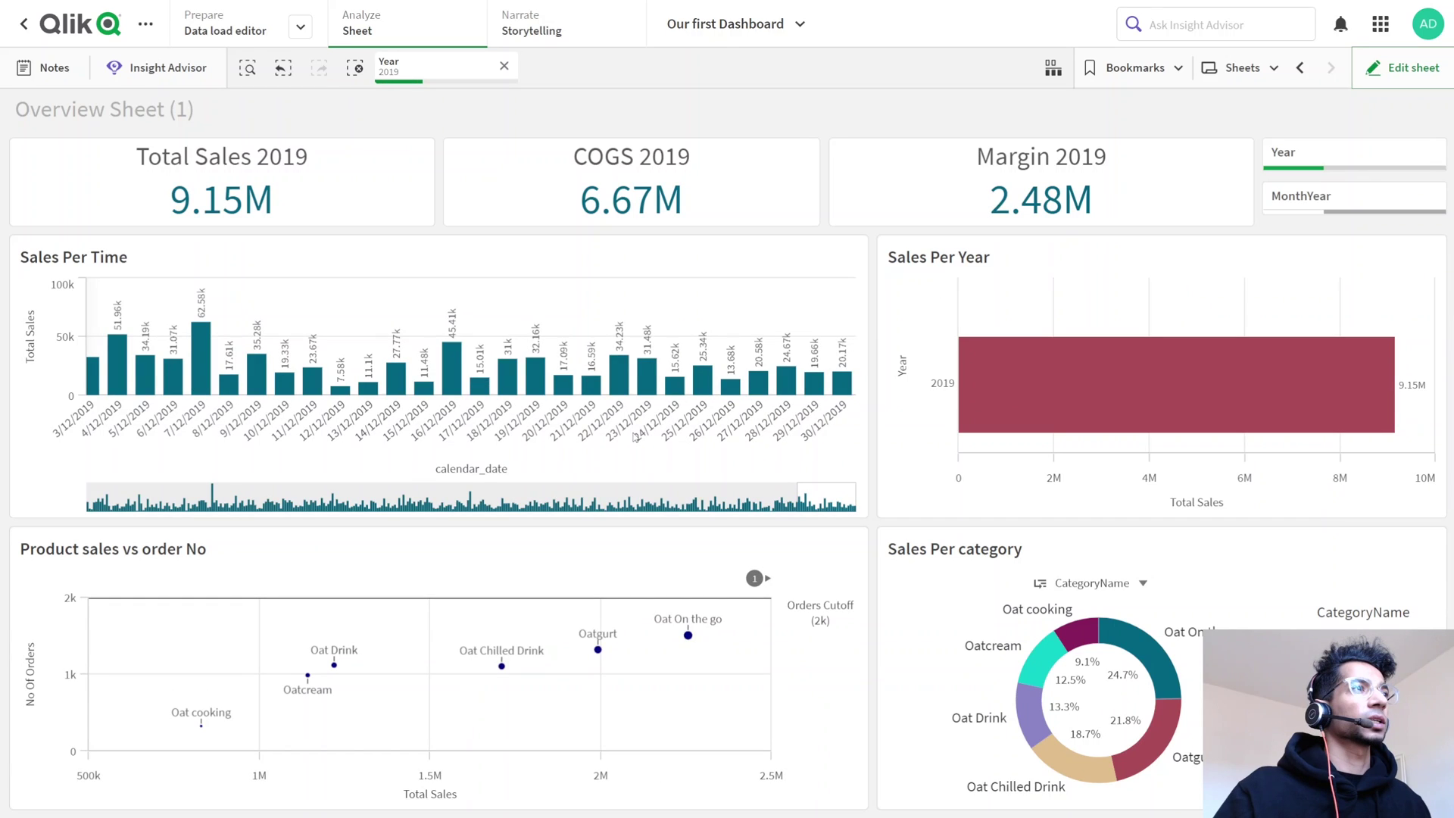
left_click(503, 65)
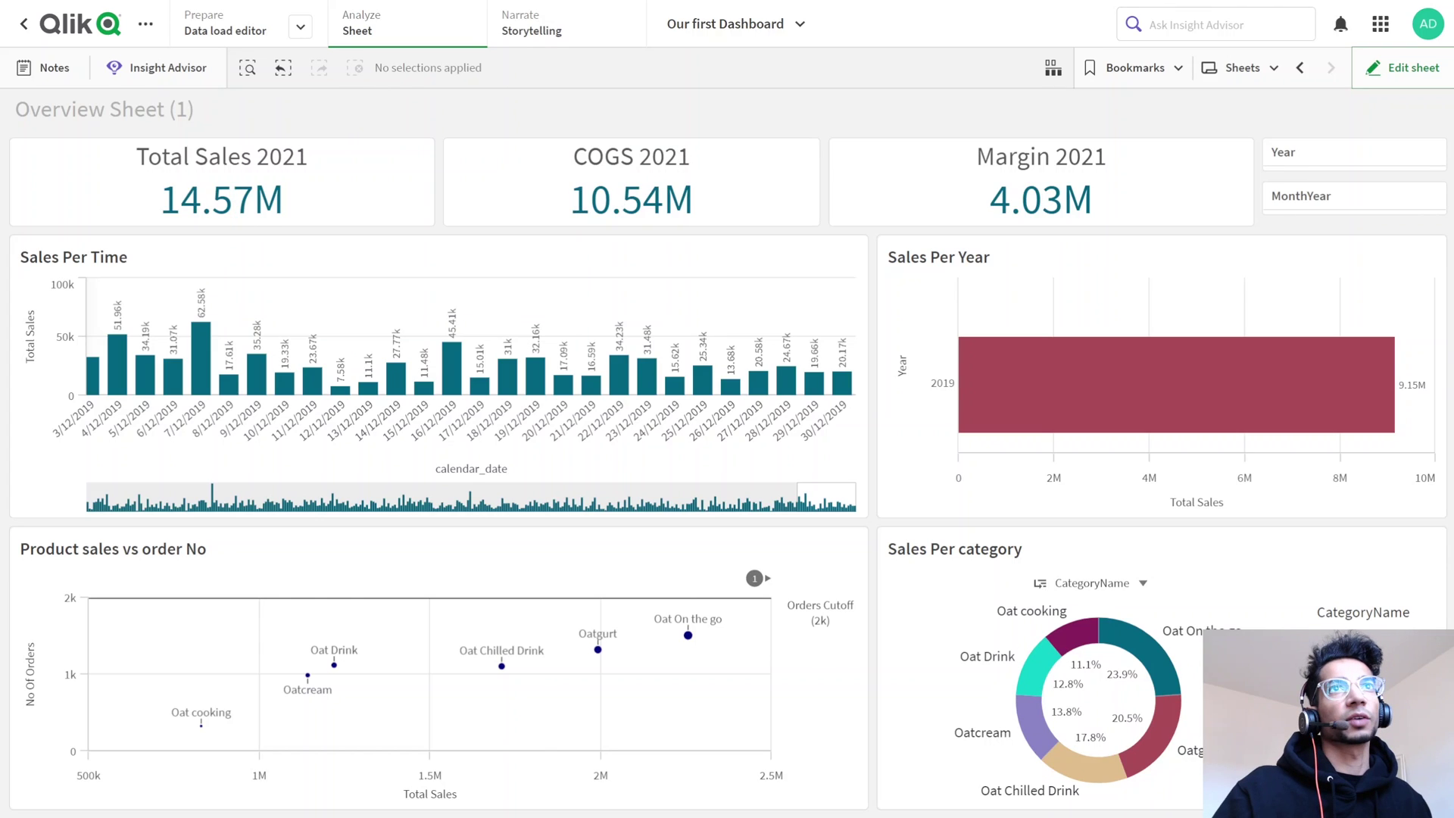
Filter MonthYear to Feb-2020 through Apr-2020 to check the Sales Per Time chart
left_click(1333, 196)
scroll(1393, 424, "down", 3)
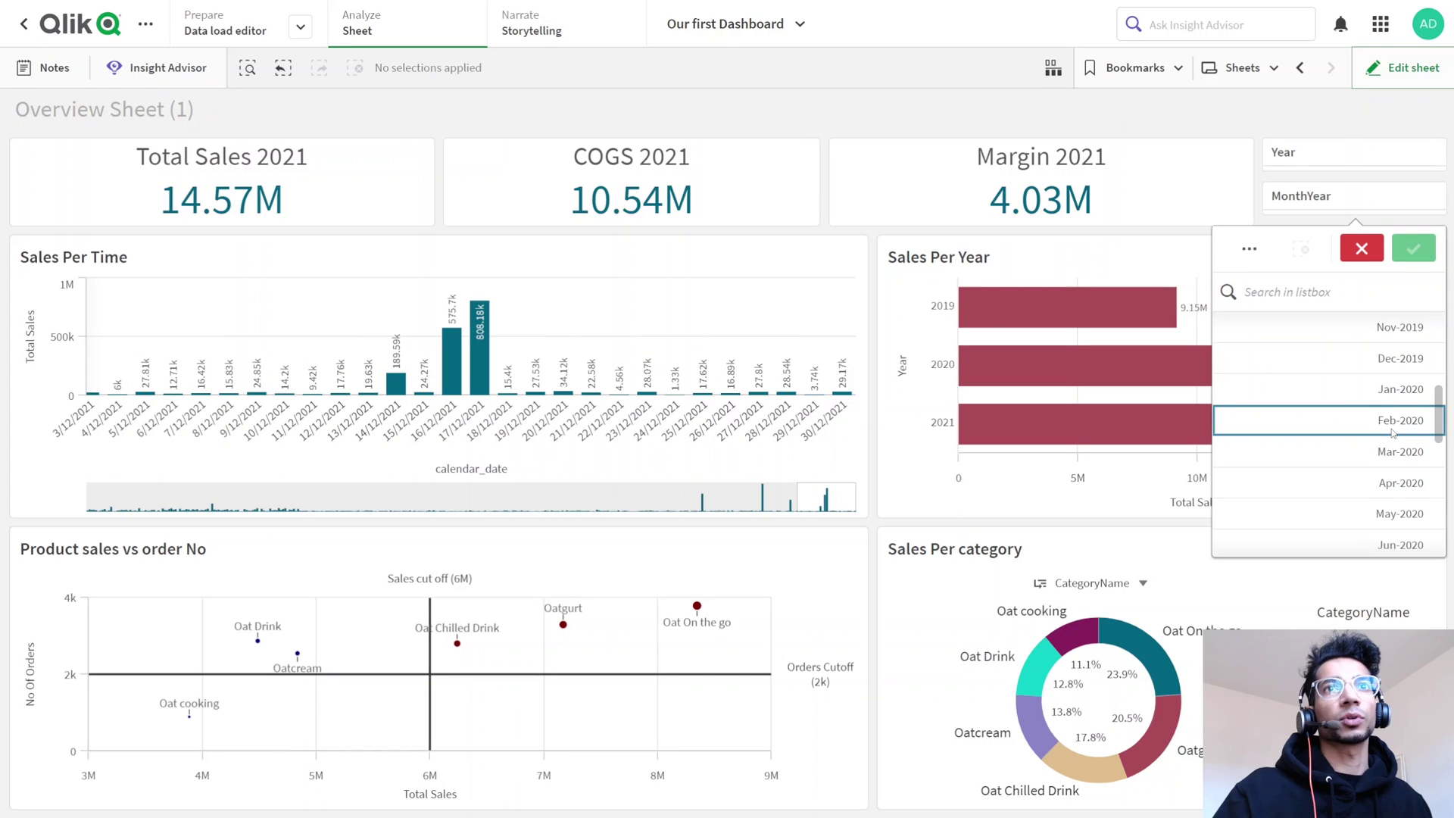
left_click_drag(1393, 422, 1400, 482)
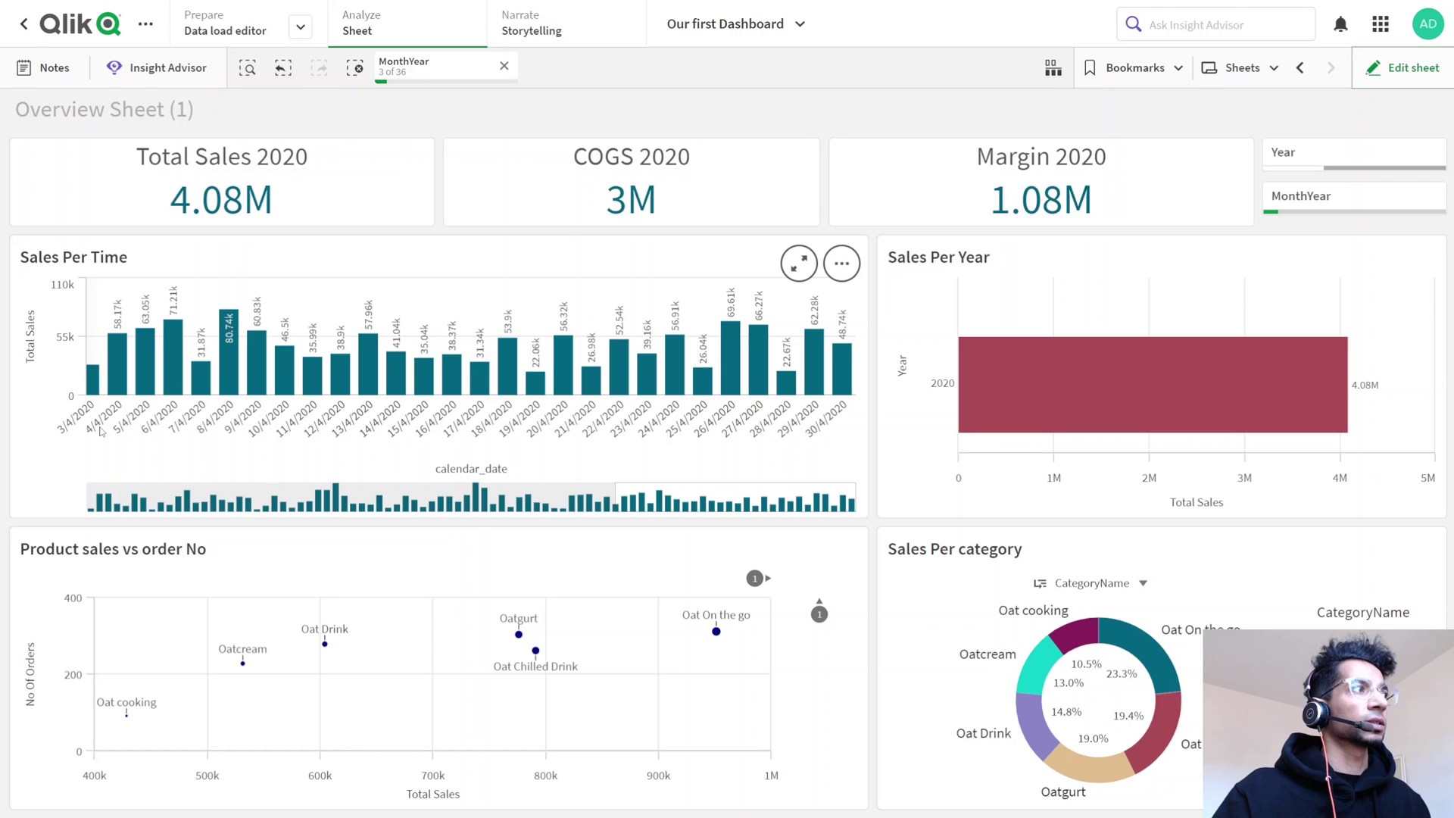
Narrow the MonthYear selection to Feb-2020 to check the daily bars, and clear all selections
left_click(1325, 198)
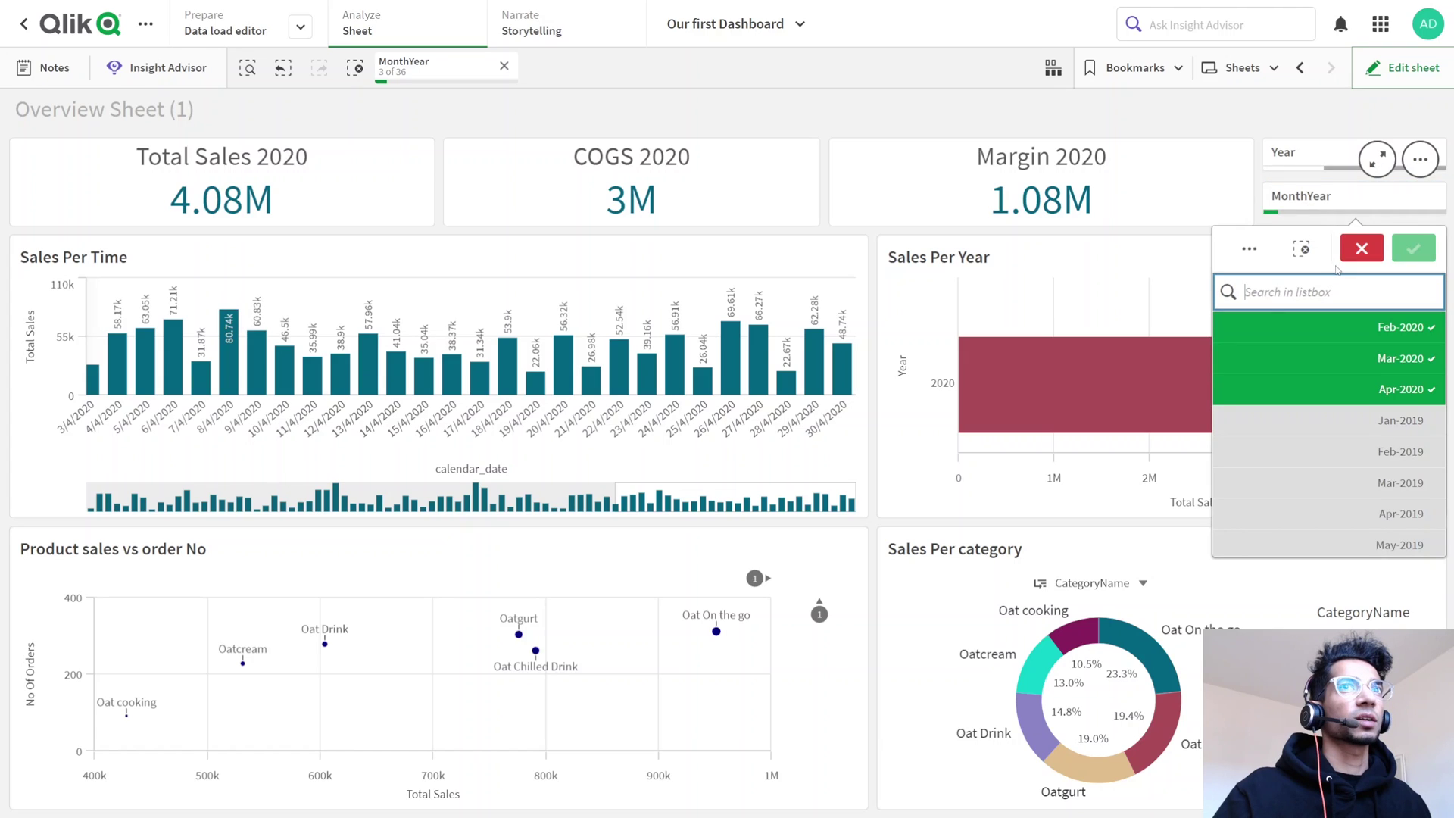
left_click(1413, 248)
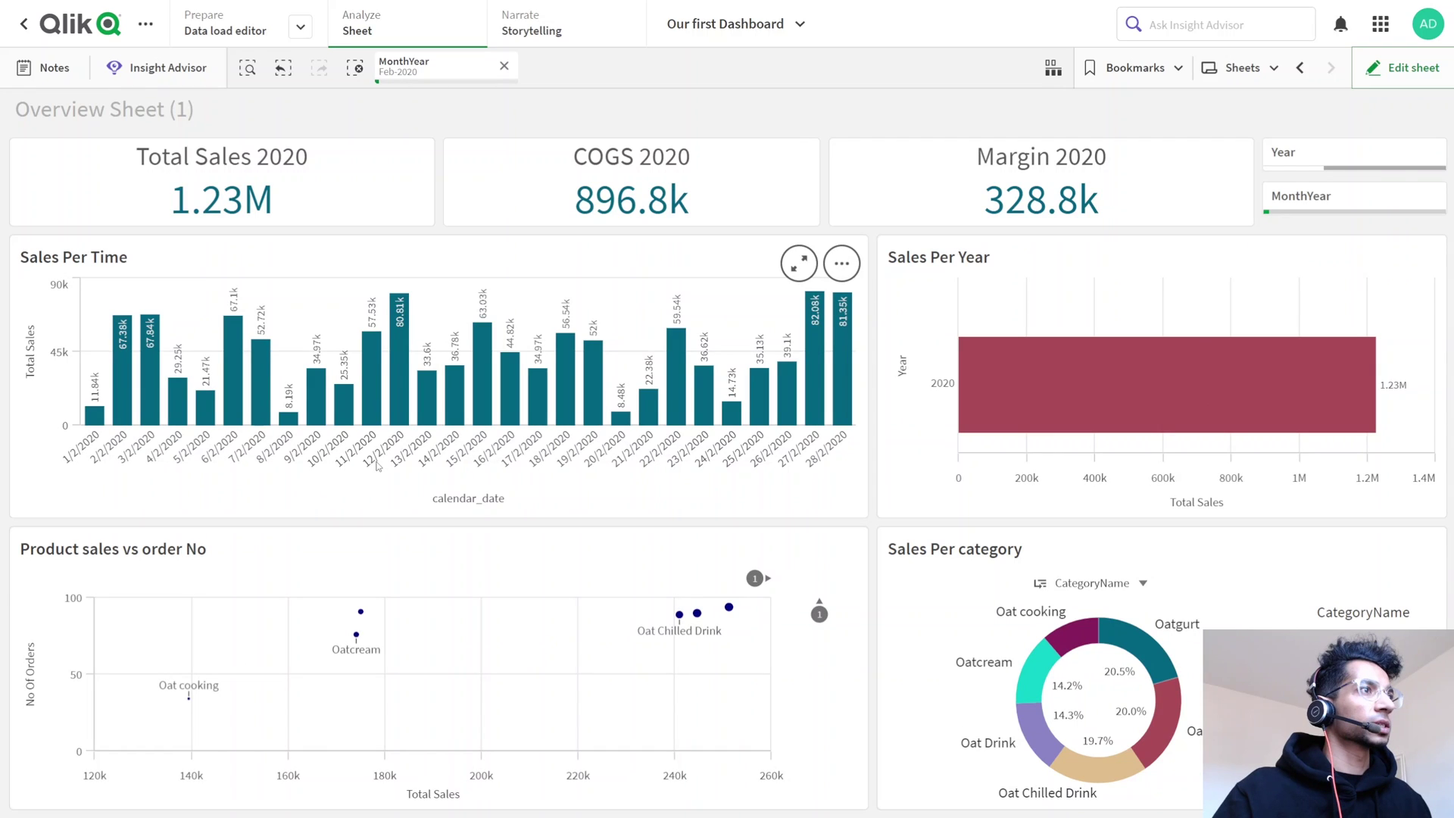
key("ctrl+shift+d")
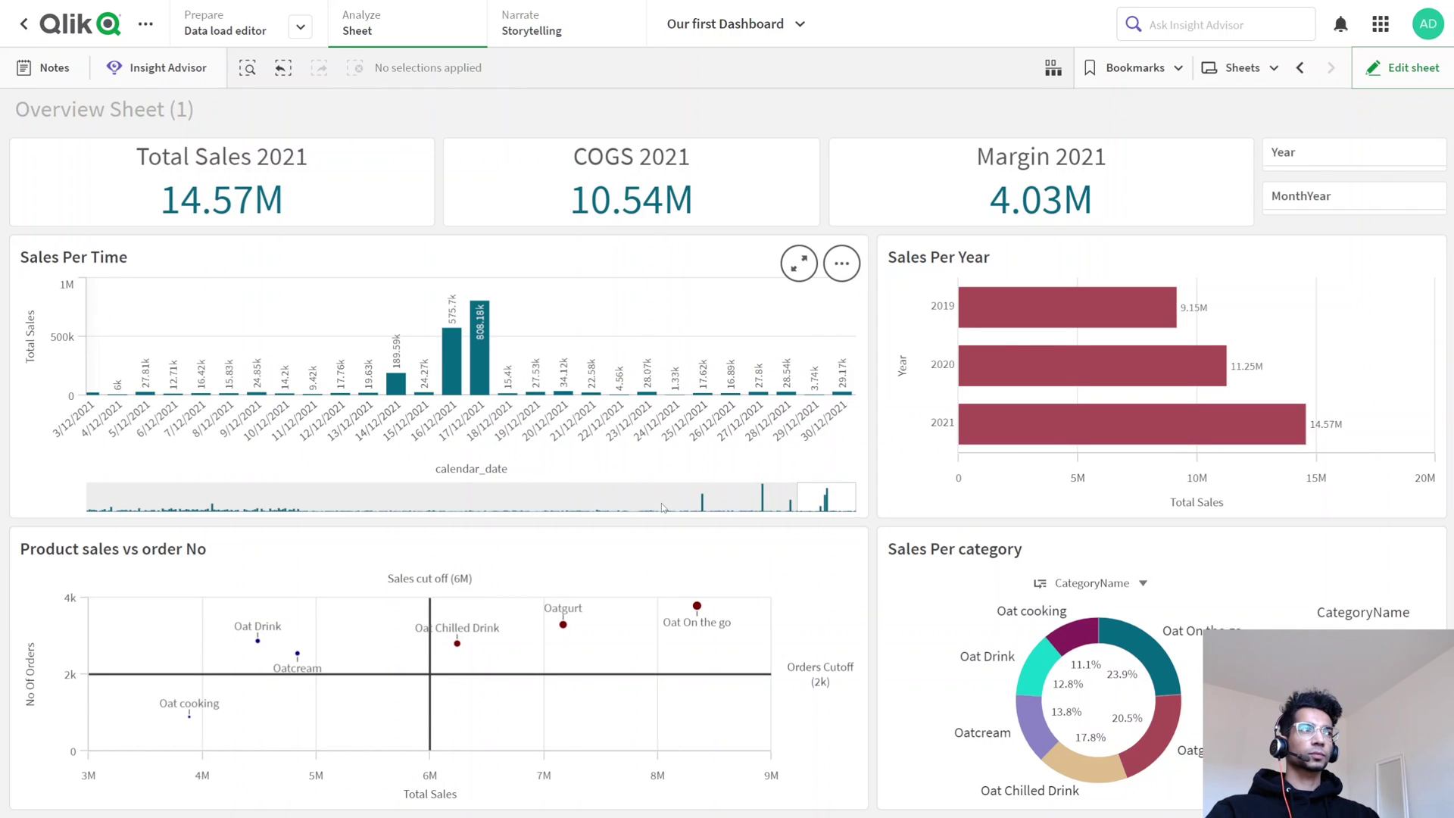
Examine the Sales Per Time chart without selections and with MonthYear filtered to Feb-2019
left_click(114, 501)
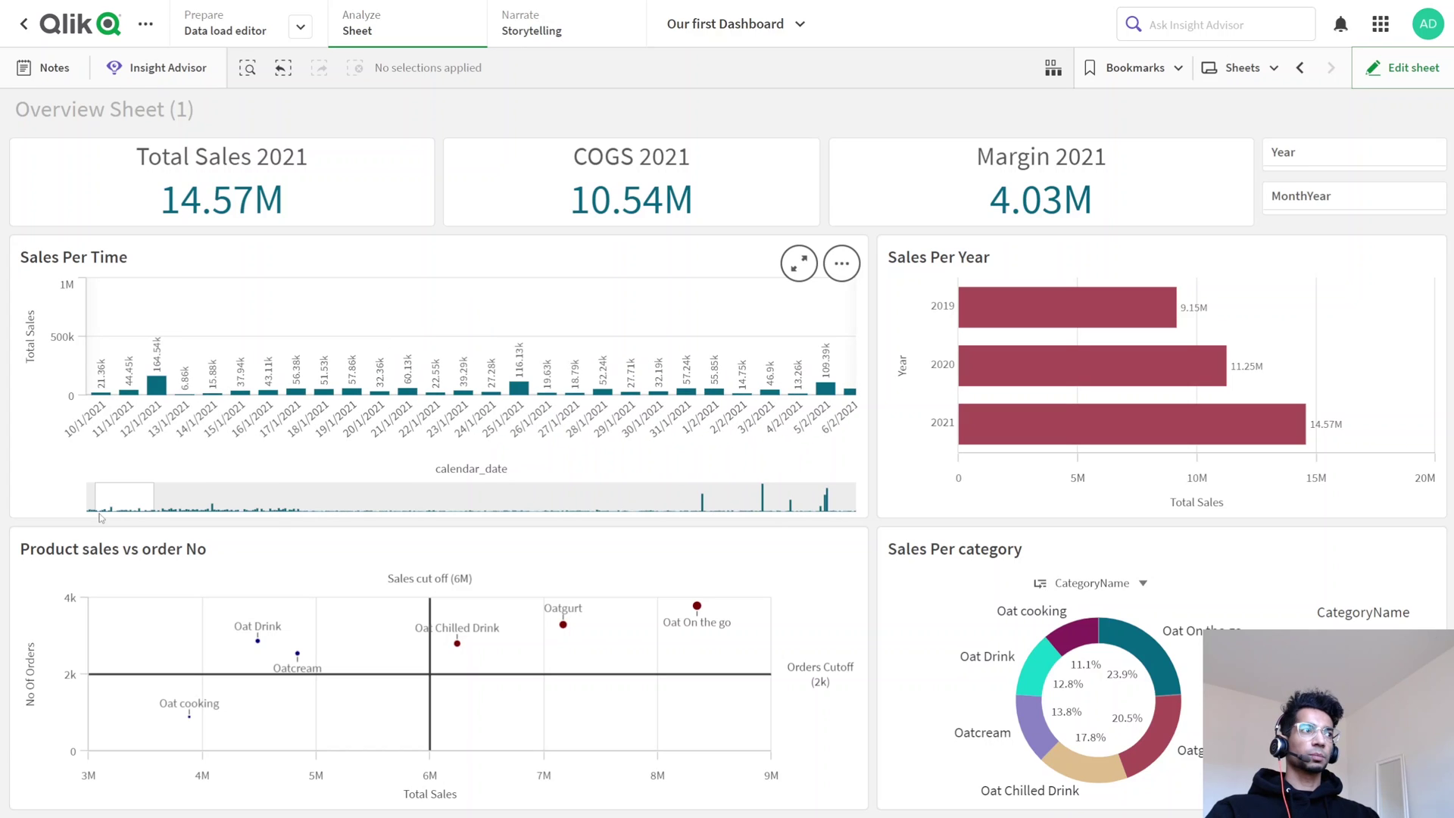
left_click_drag(100, 518, 814, 532)
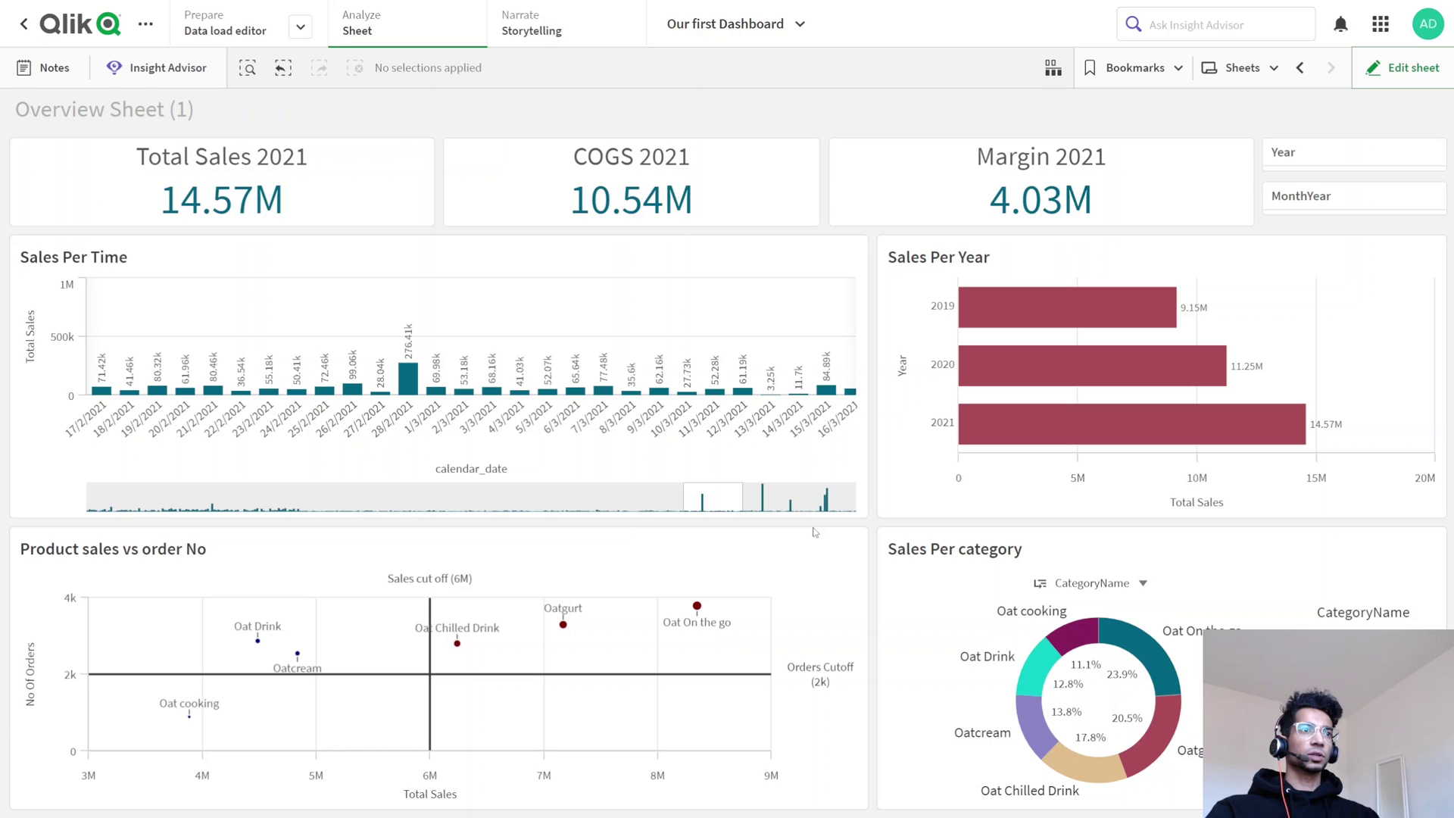
left_click(1301, 195)
left_click(1298, 356)
left_click(746, 309)
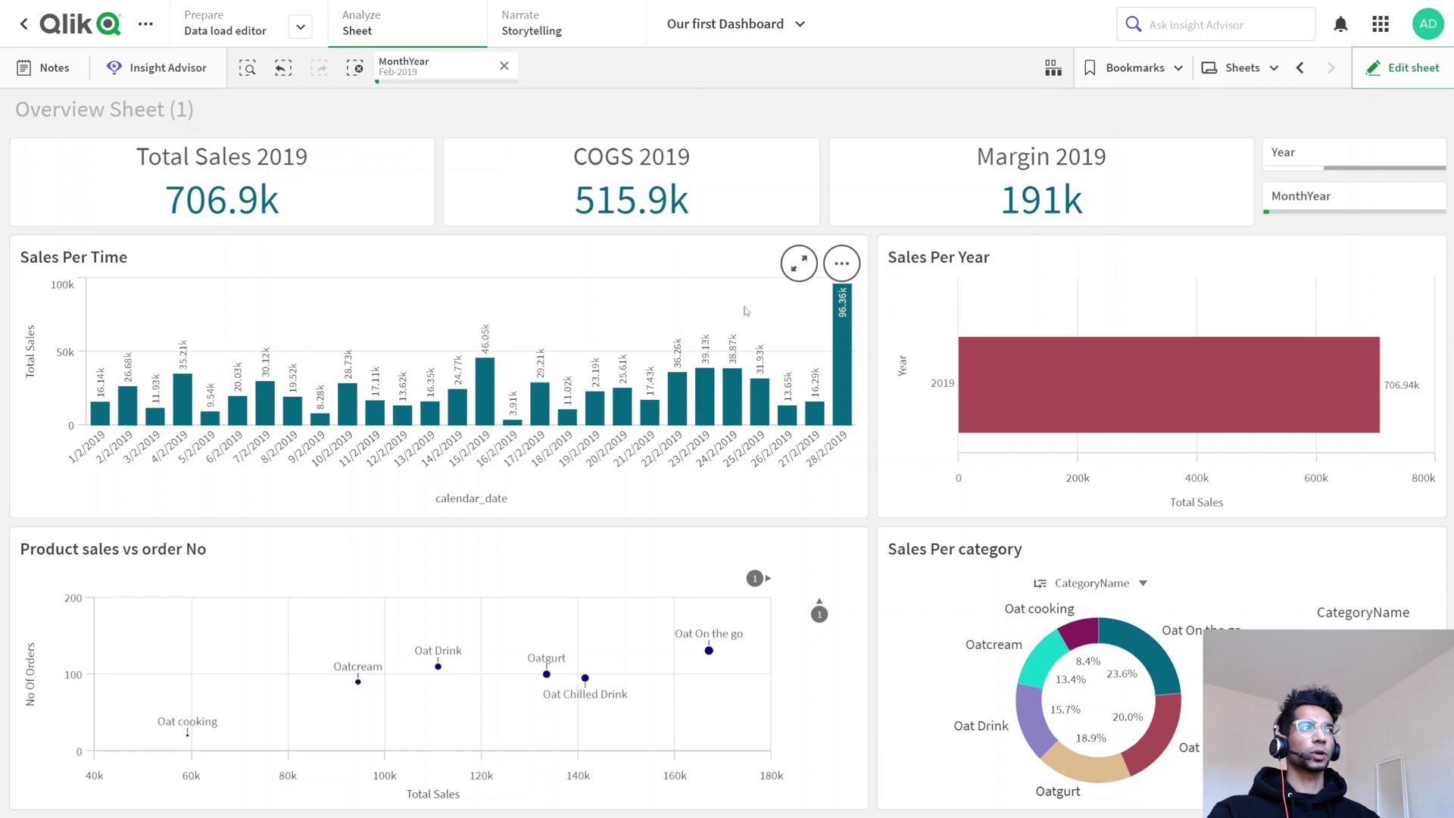
Return the sheet to editing and open the Sales Per Time chart's title in the expression editor
key("ctrl+e")
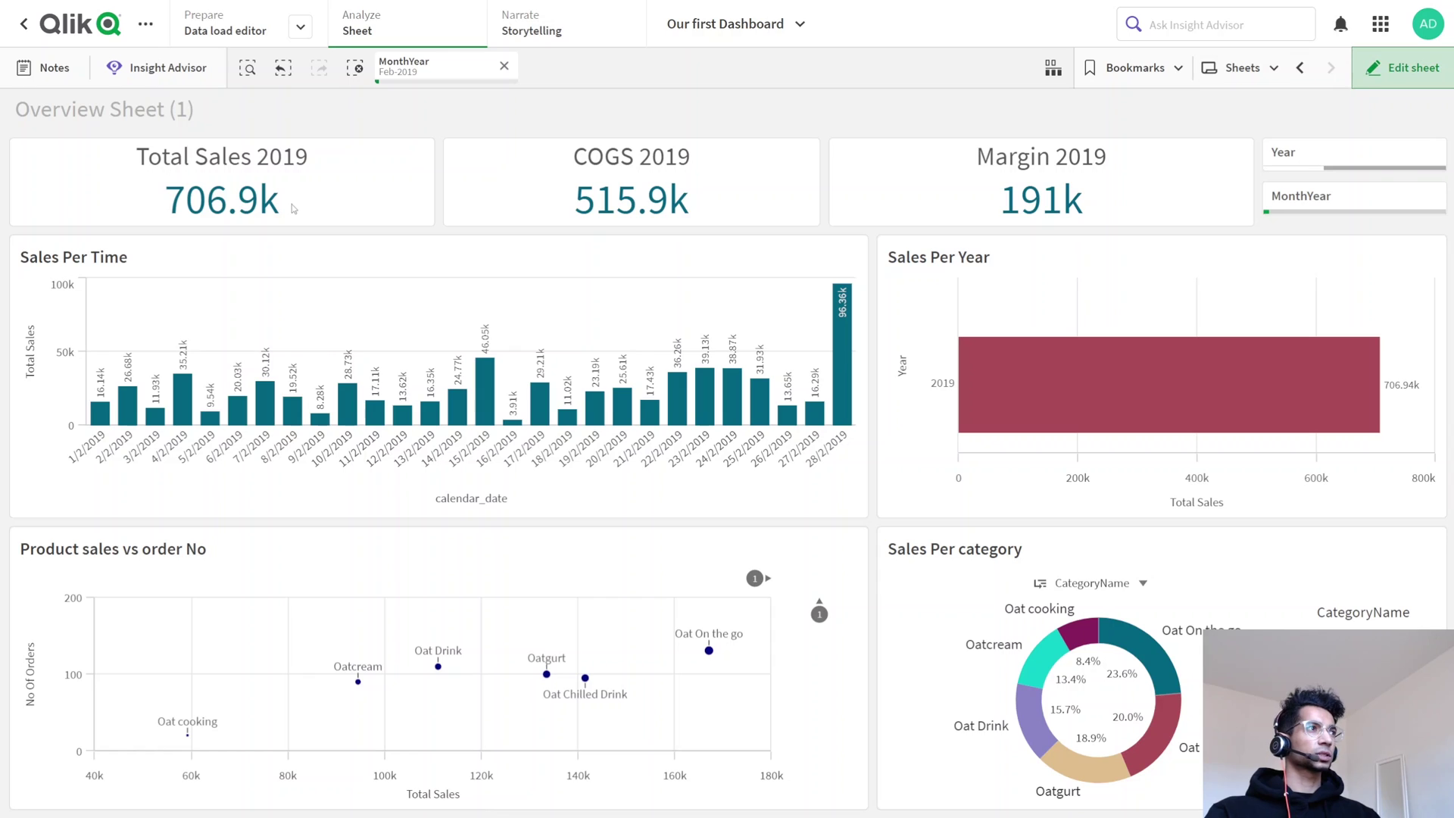
left_click(308, 266)
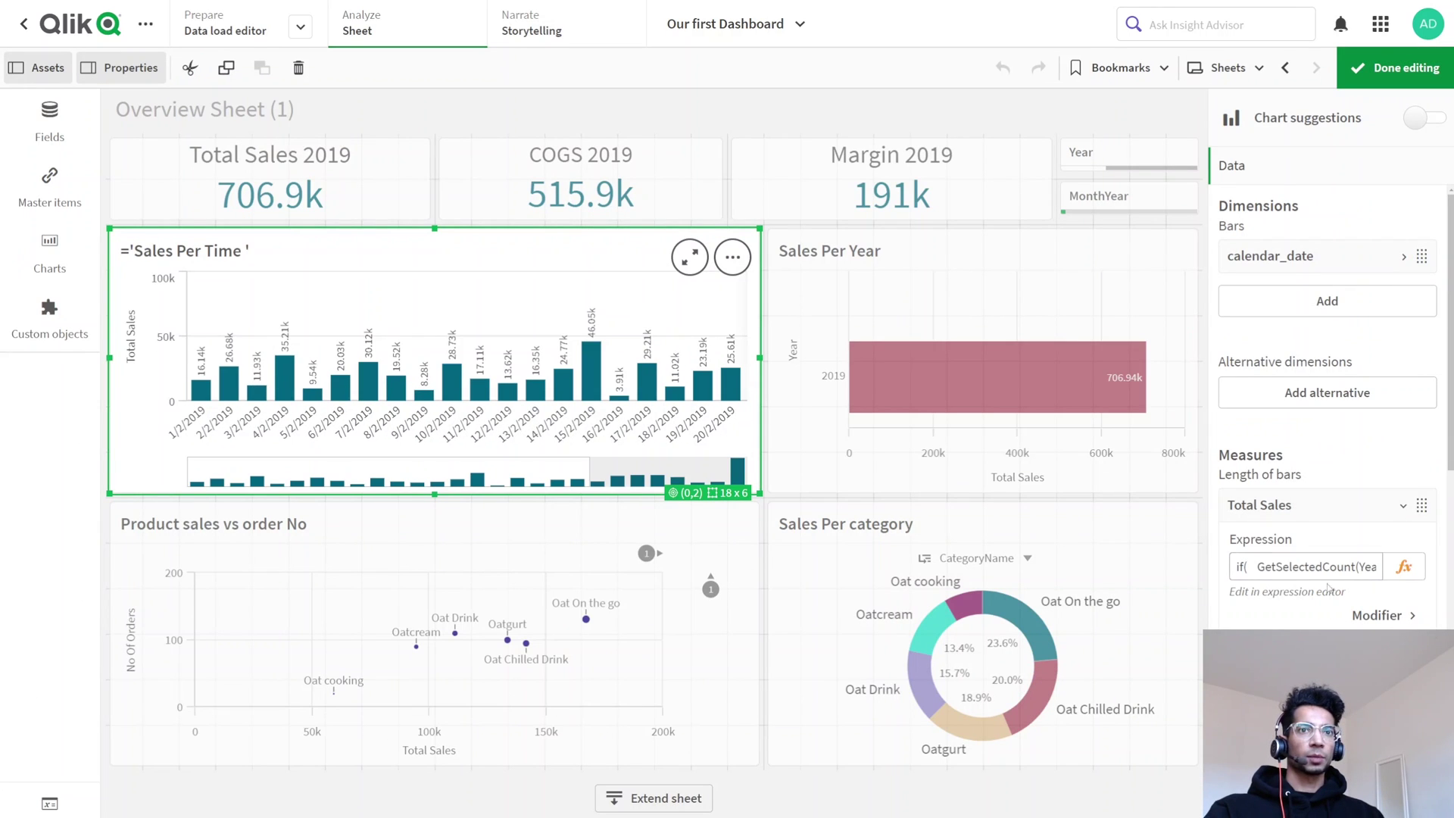
left_click(1242, 280)
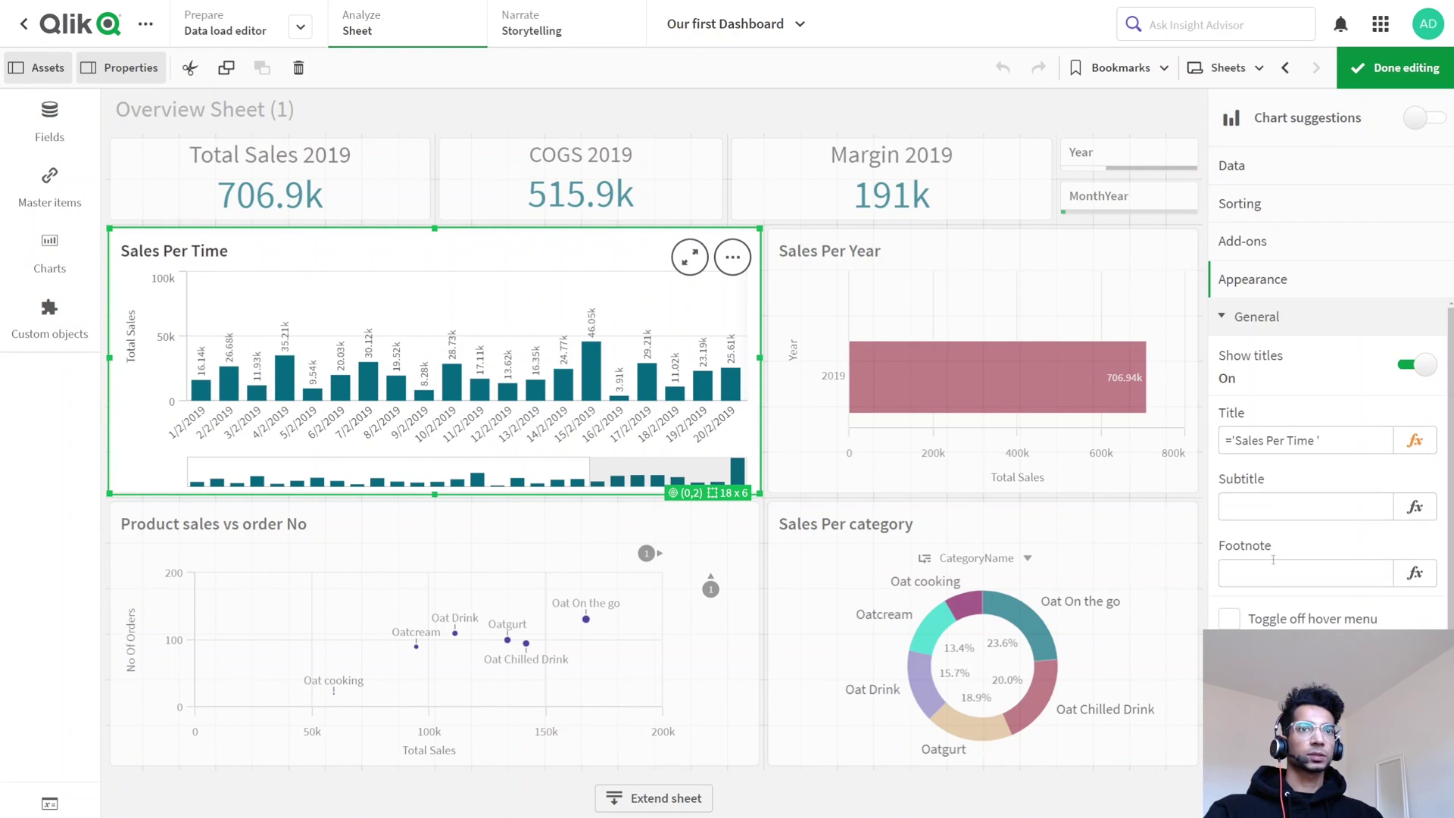
left_click(1407, 442)
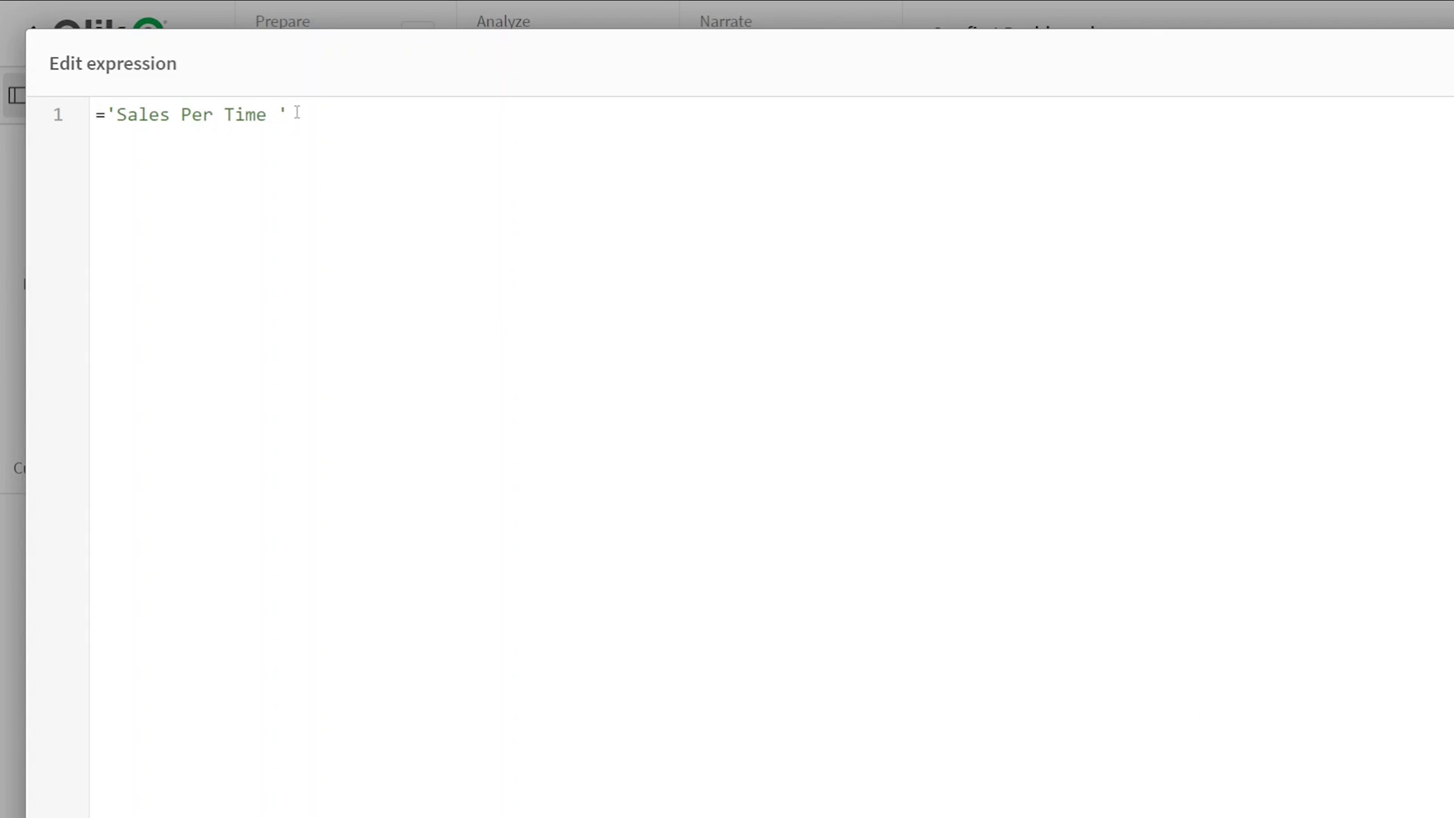
Start an if function with GetSelectedCount(Year) ahead of the 'Sales Per Time ' string in the title expression
left_click(110, 115)
key("Return")
key("Return")
key("Up")
type("if")
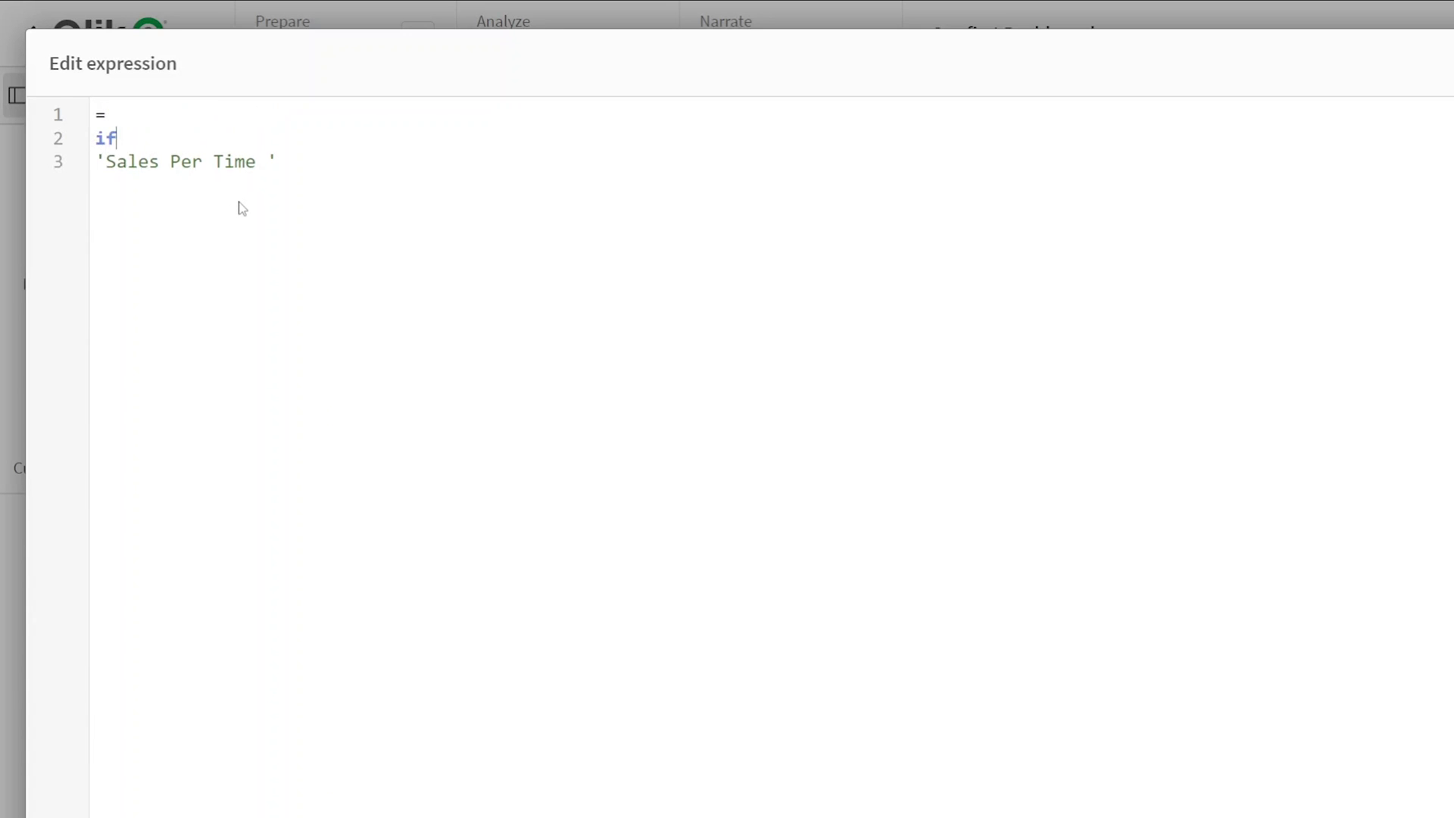
type("( get")
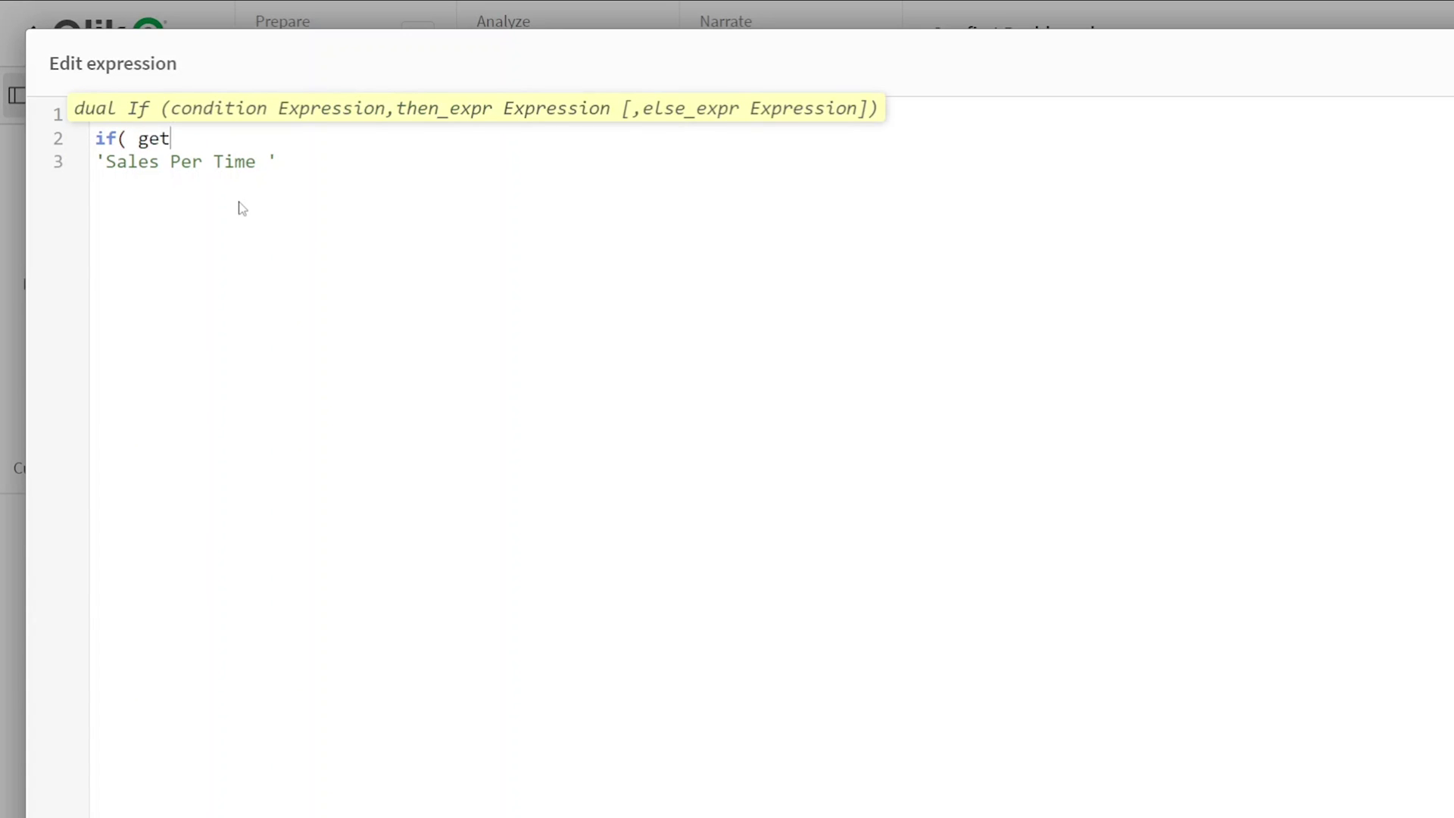
type("s")
key("Return")
type("(")
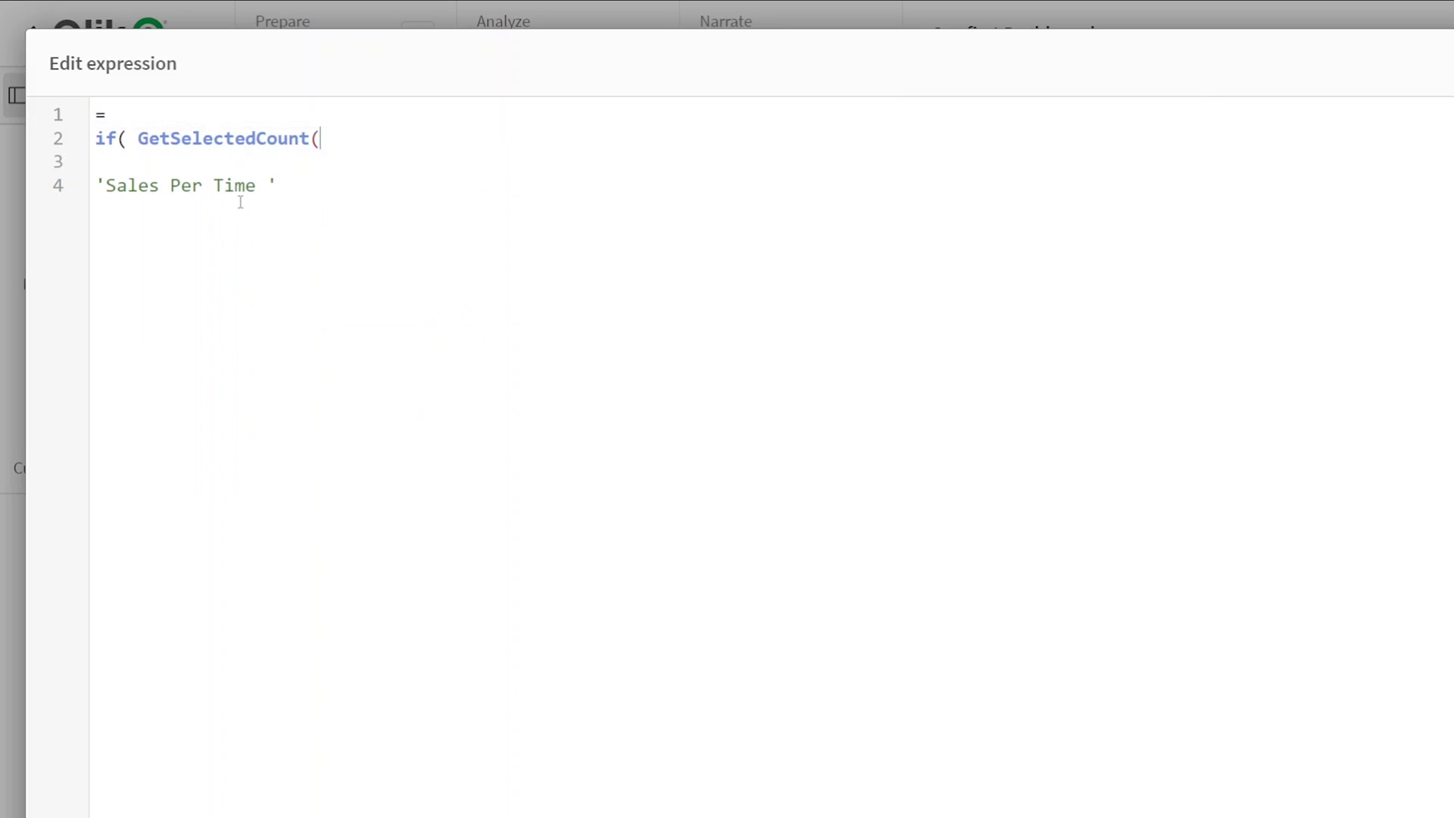
type("Year)")
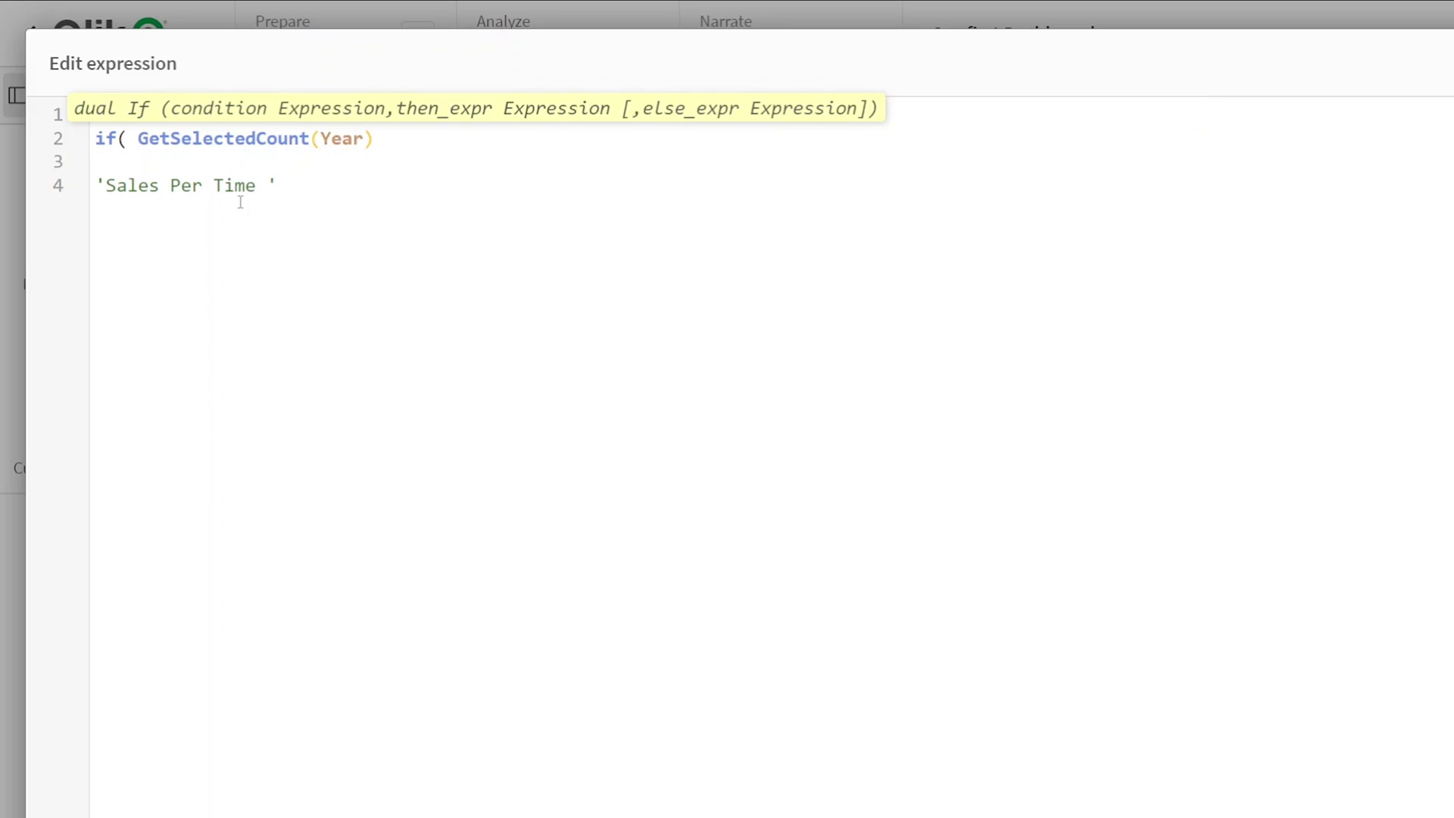
Complete the if condition by adding + GetSelectedCount(MonthYear) > 0 after the Year count
type("getse")
key("Return")
type("(mon")
key("Return")
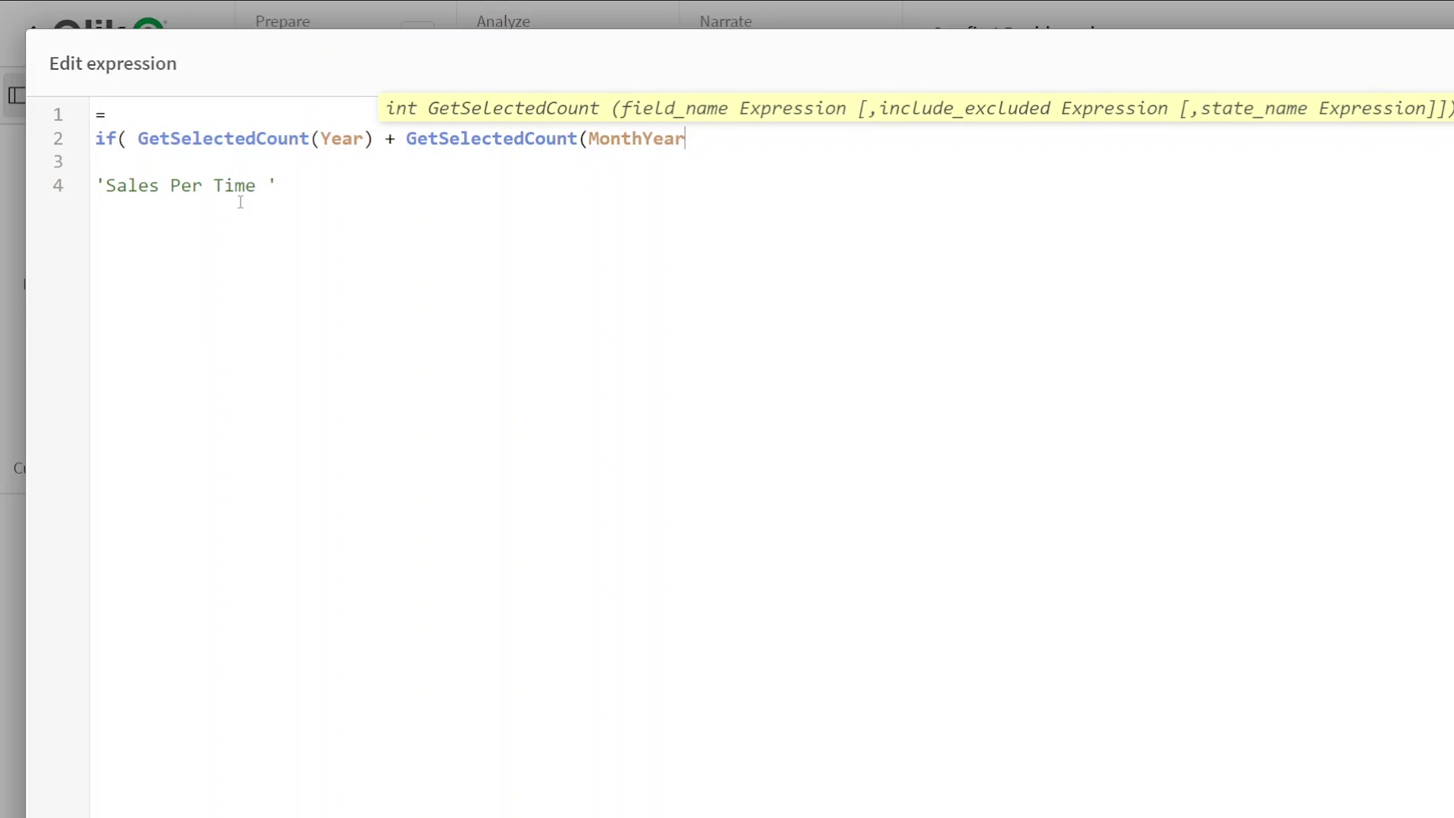
type(") >")
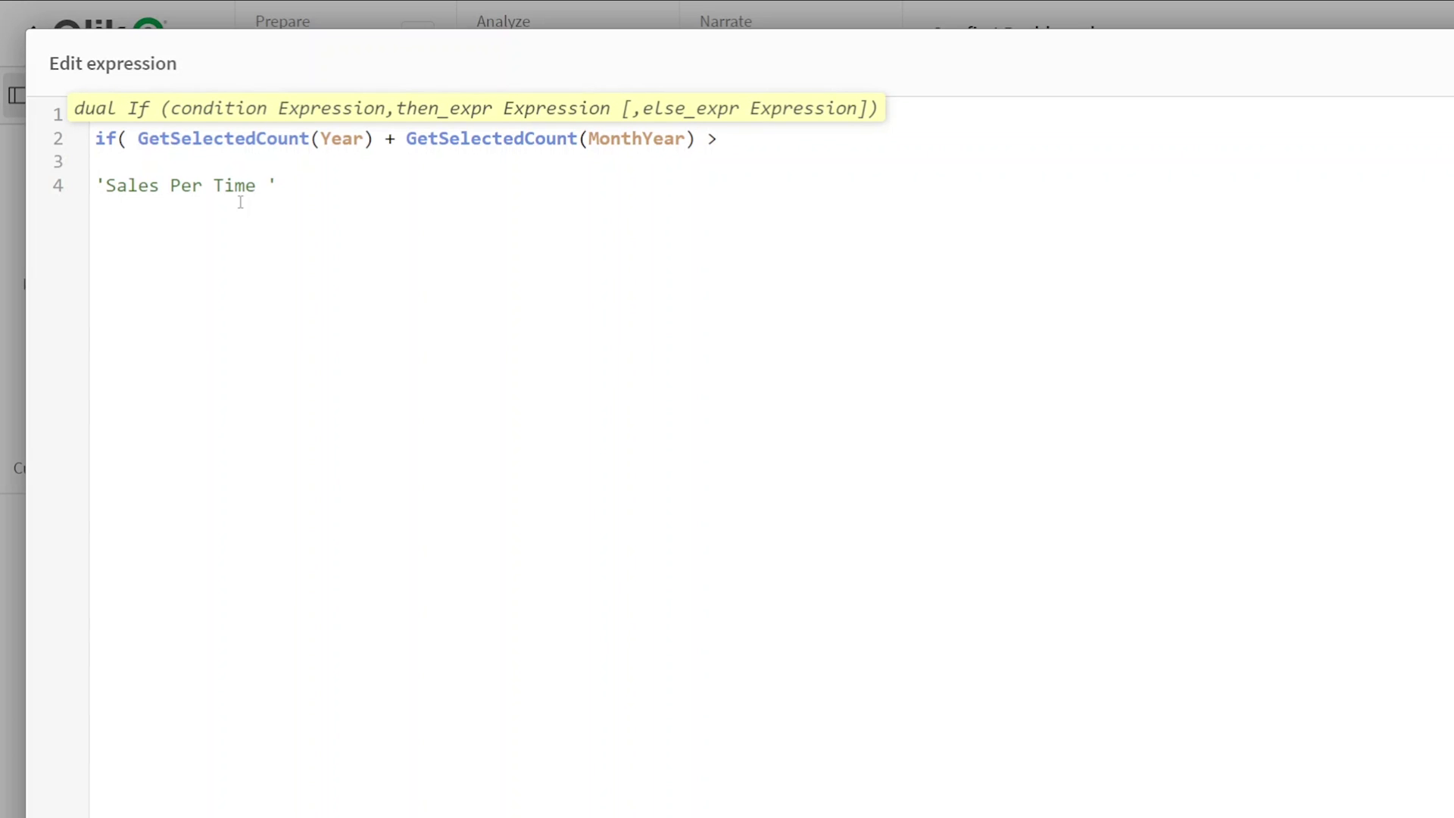
type(" 0,")
Add the else branch 'Sales Per Time ' &max(Year) to the title expression and apply it
key("Down")
key("Return")
key("Return")
key("Return")
type("'Sales Per Time")
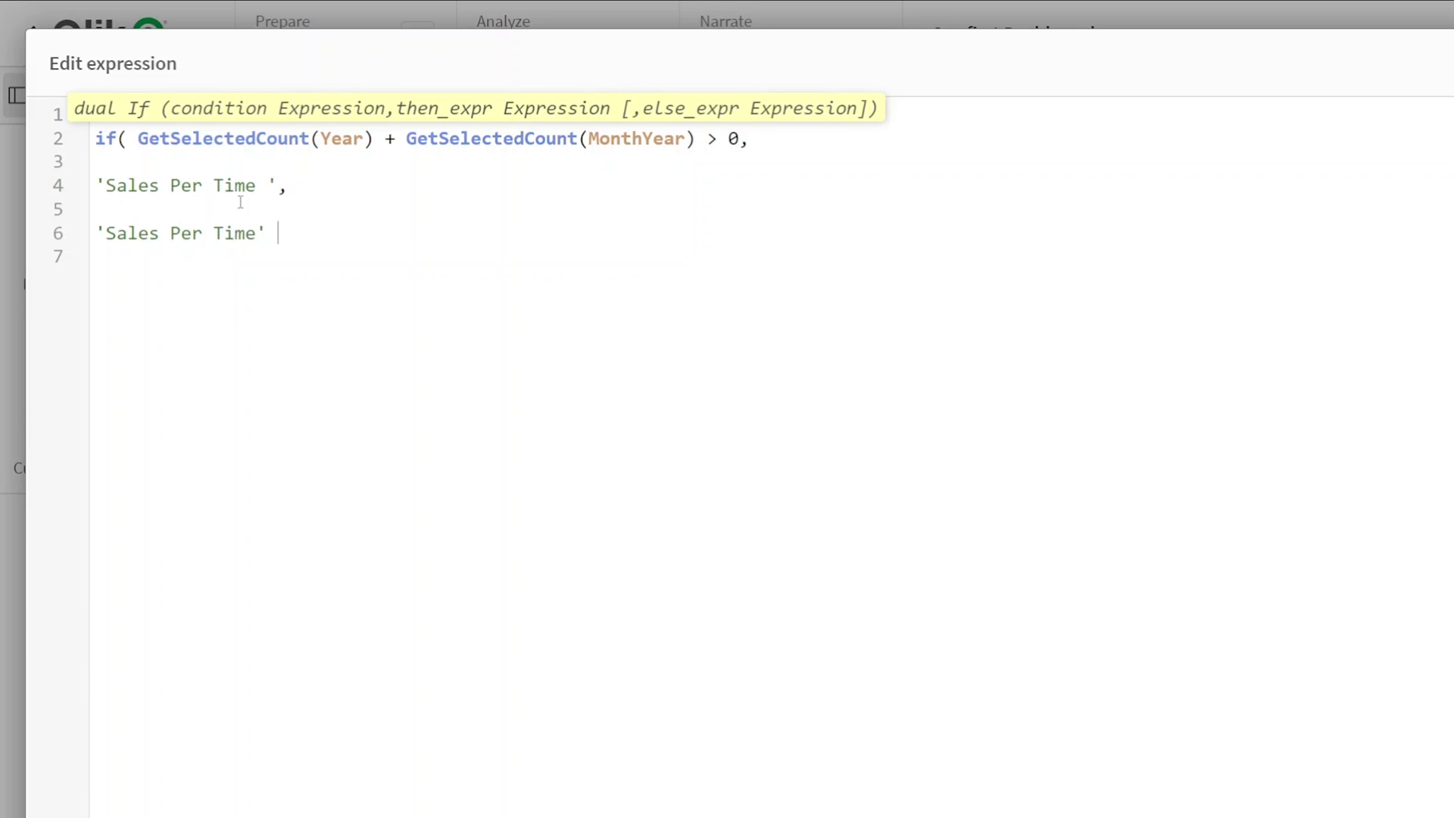
type("&max(Year")
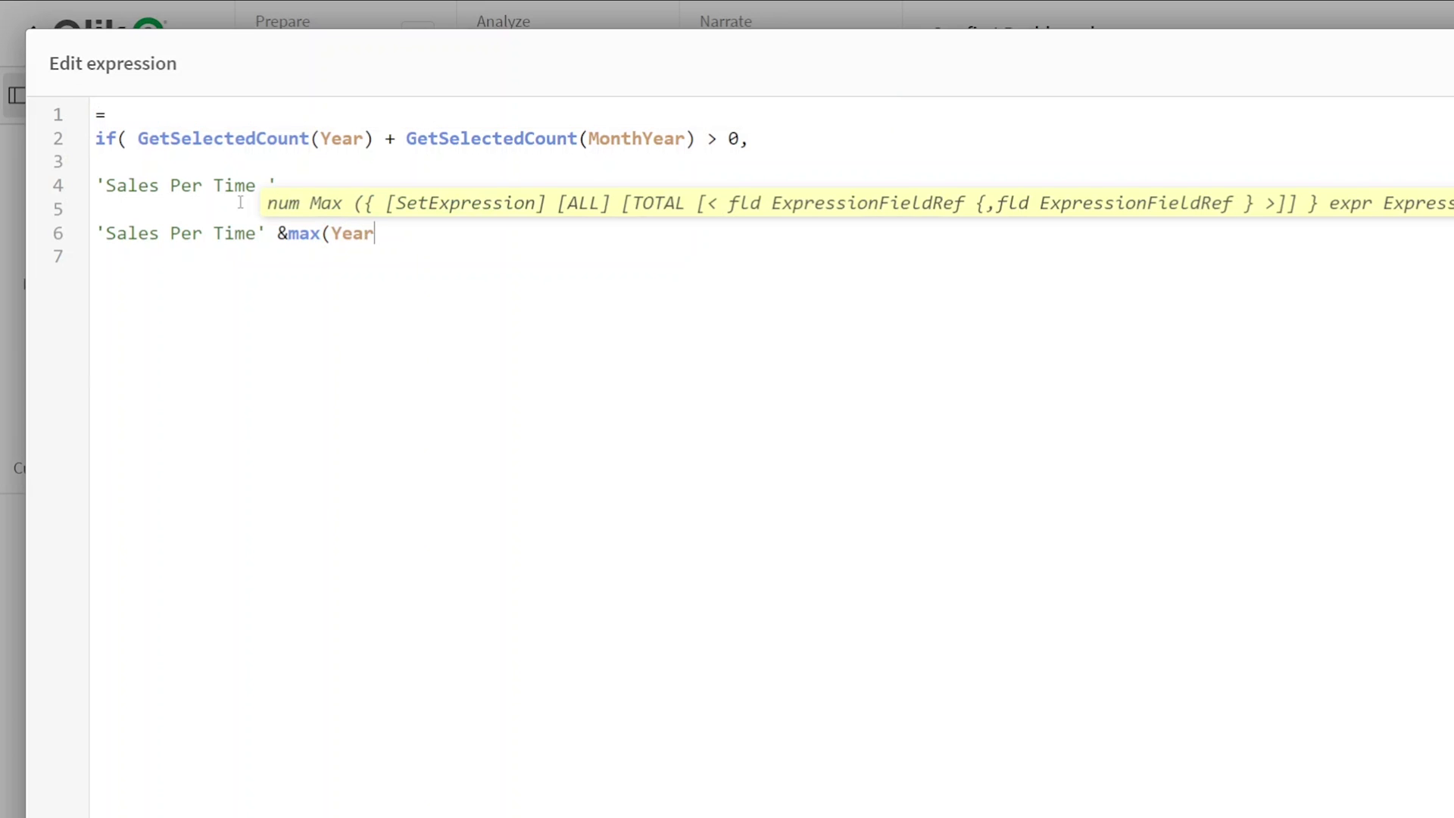
type(")")
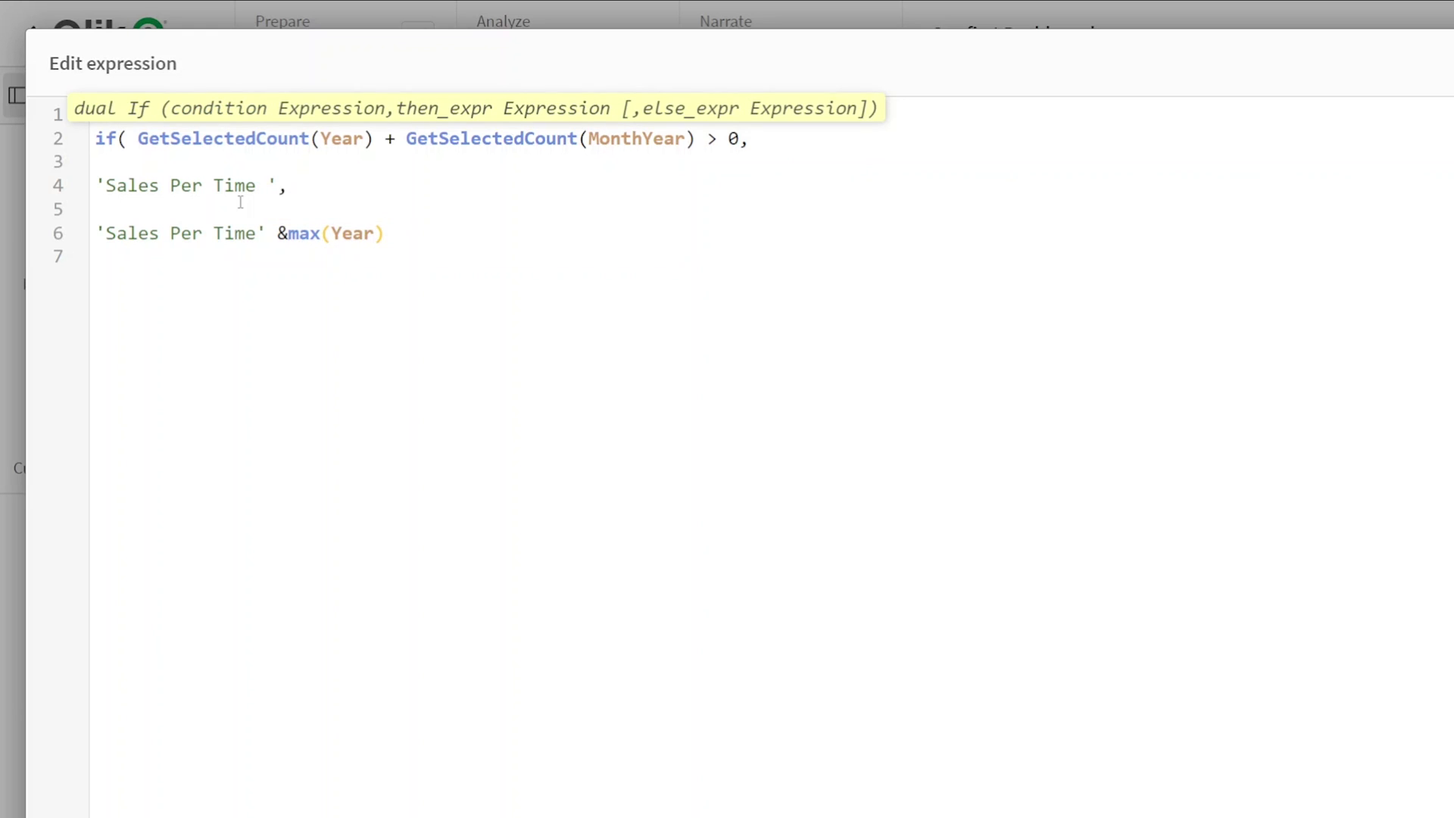
left_click(258, 232)
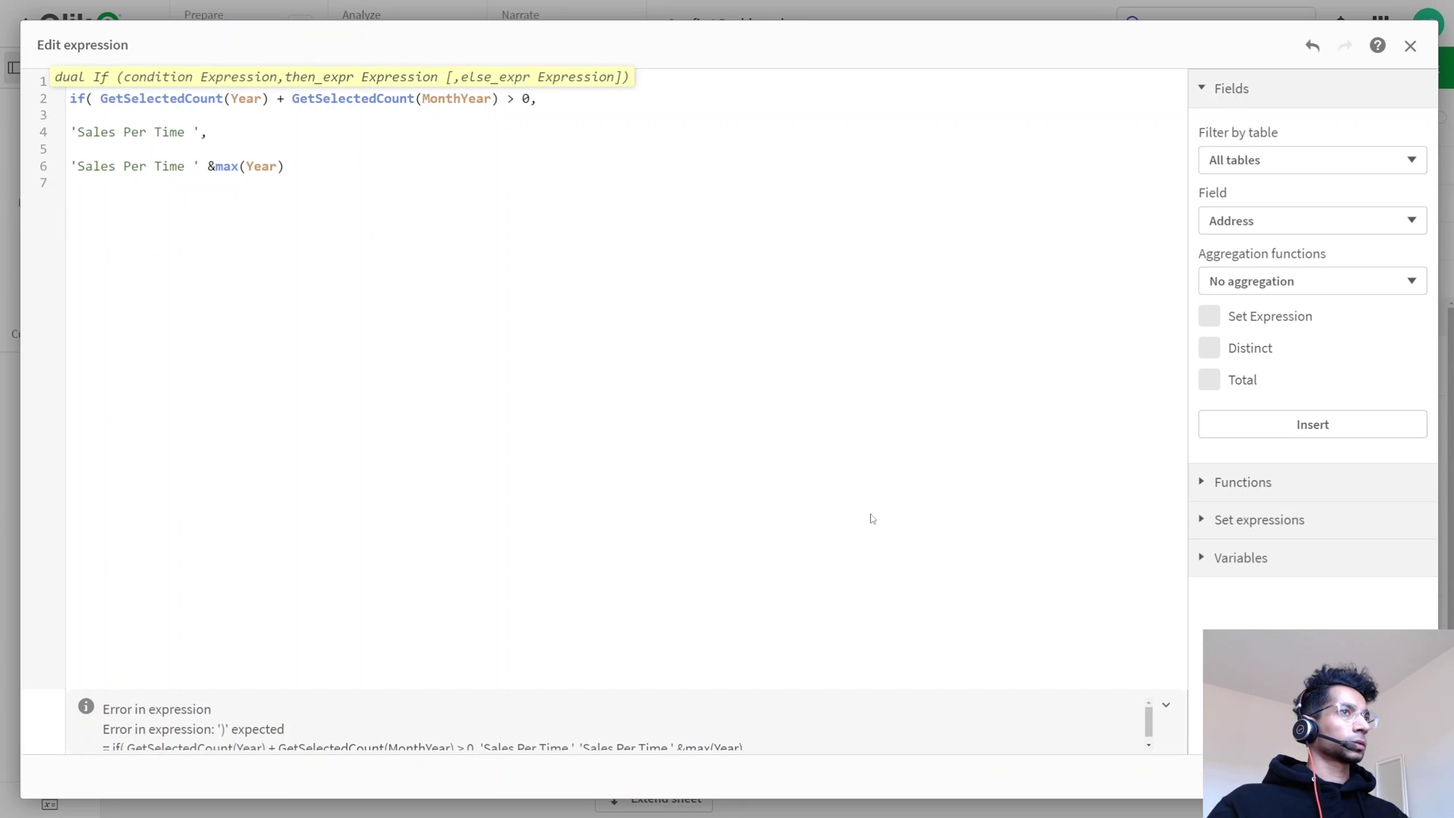
left_click(1400, 776)
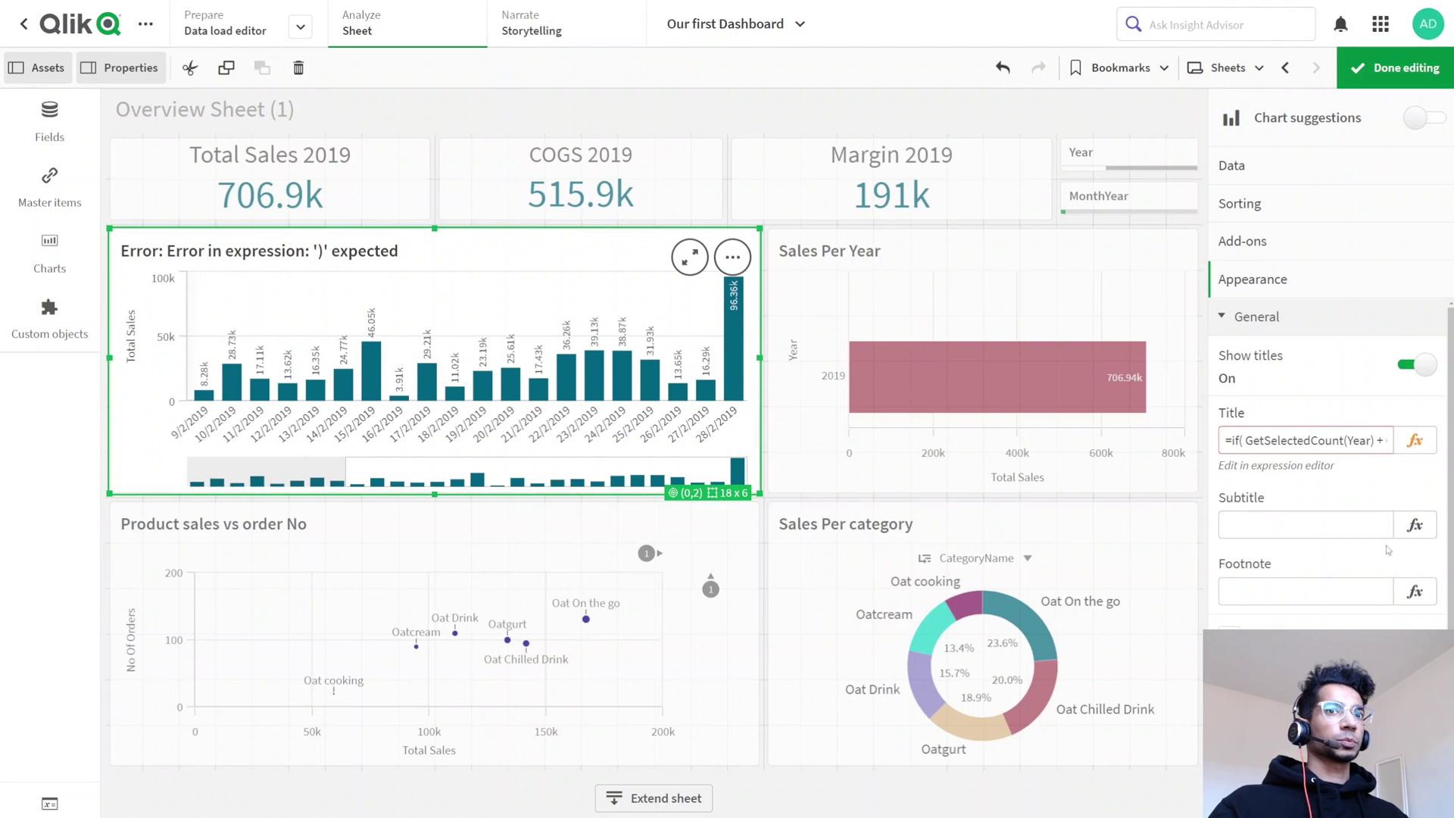
Reopen the Sales Per Time title expression, add the if function's missing closing parenthesis and apply it
left_click(1415, 440)
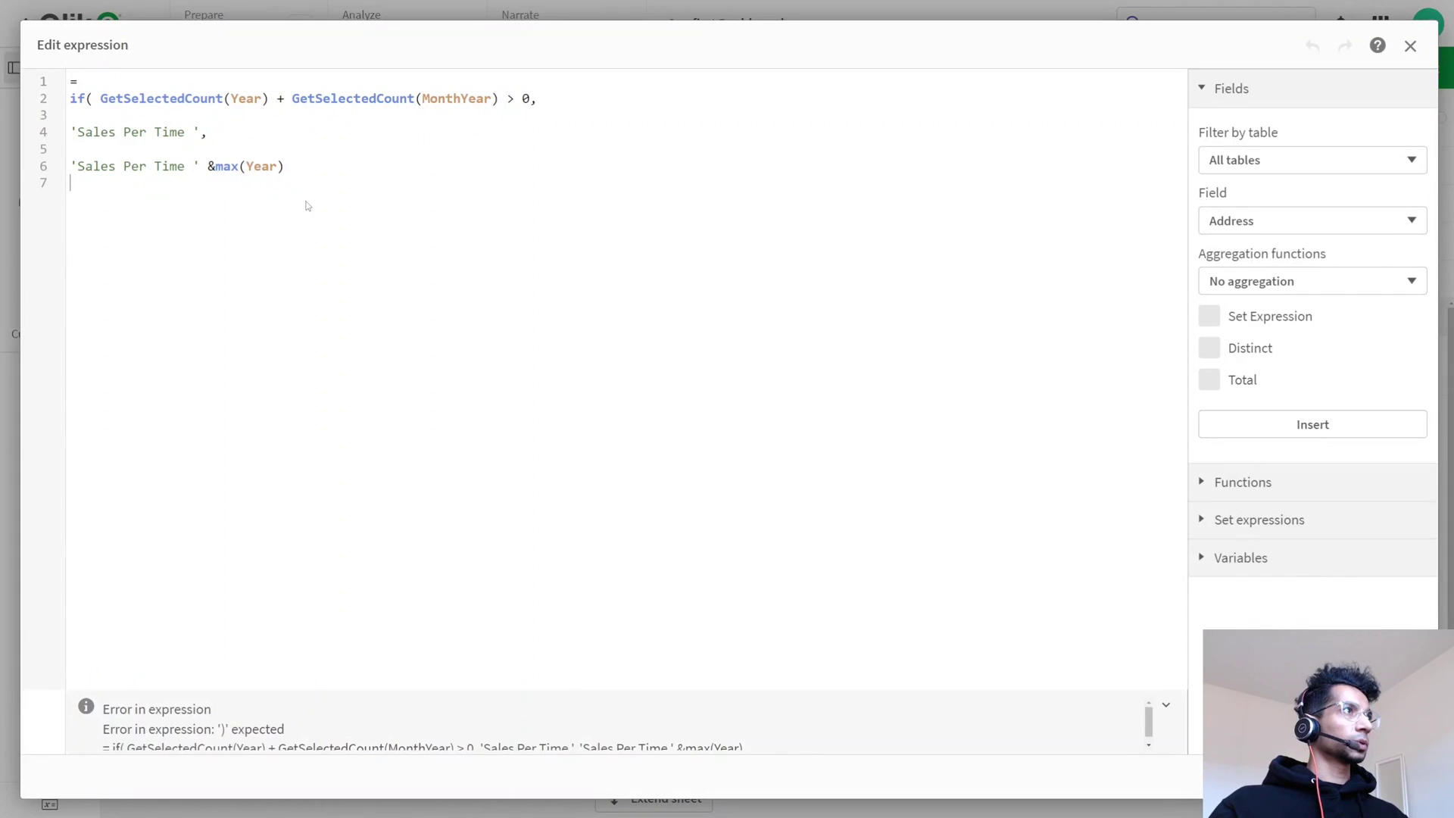
type(")")
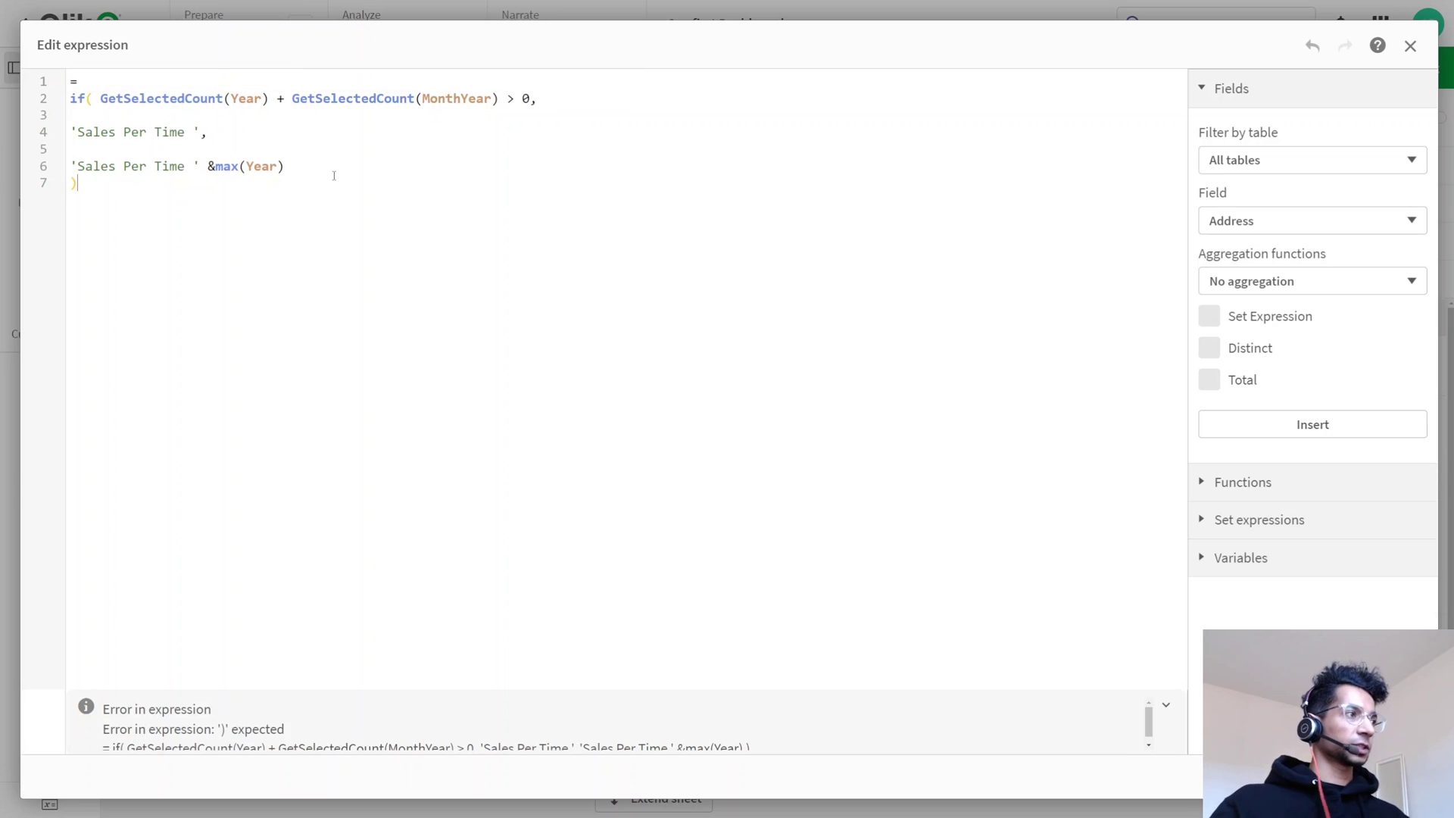
left_click(1389, 776)
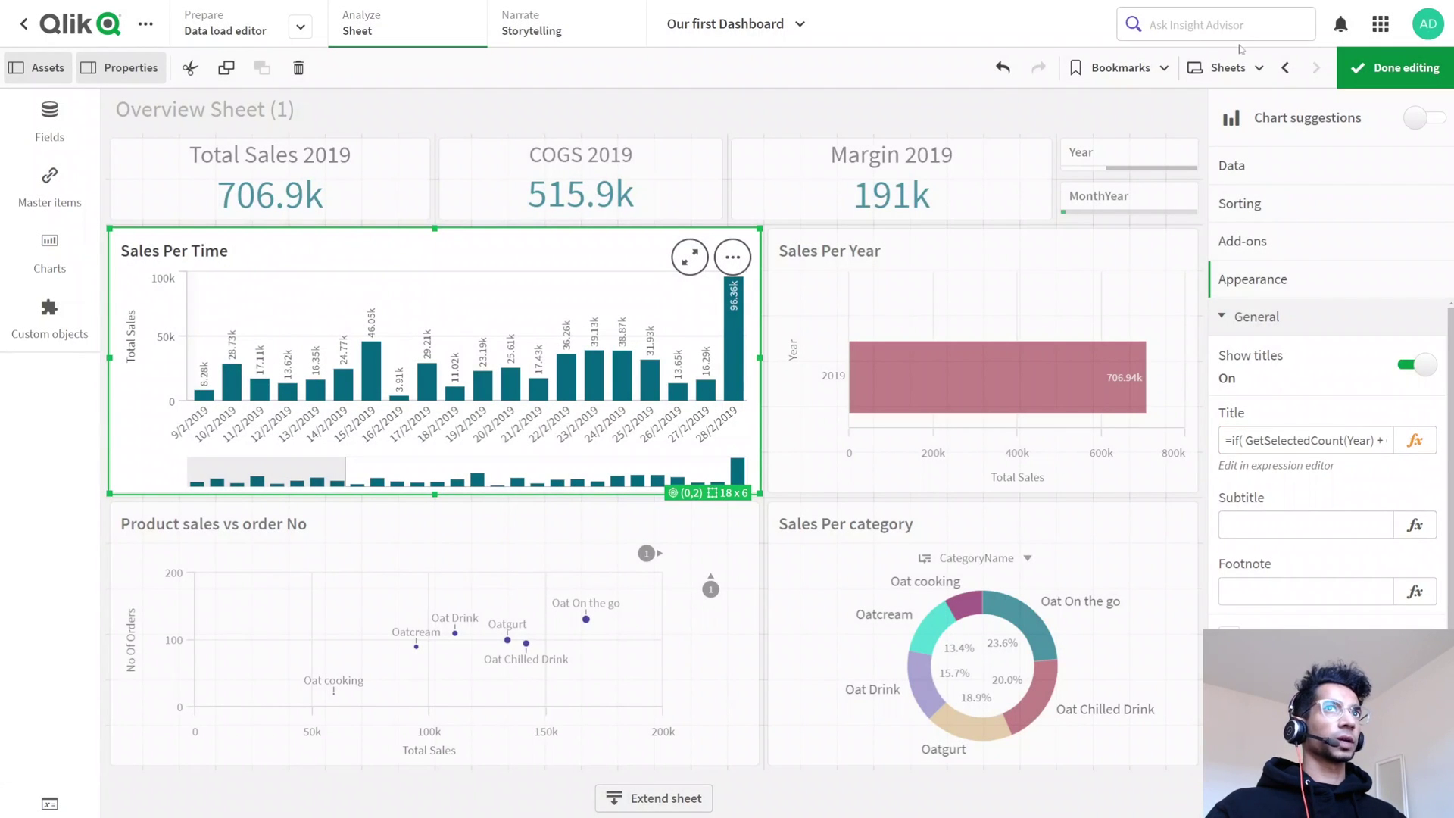
Finish editing the sheet and clear all selections to check the Sales Per Time title and chart
left_click(1393, 67)
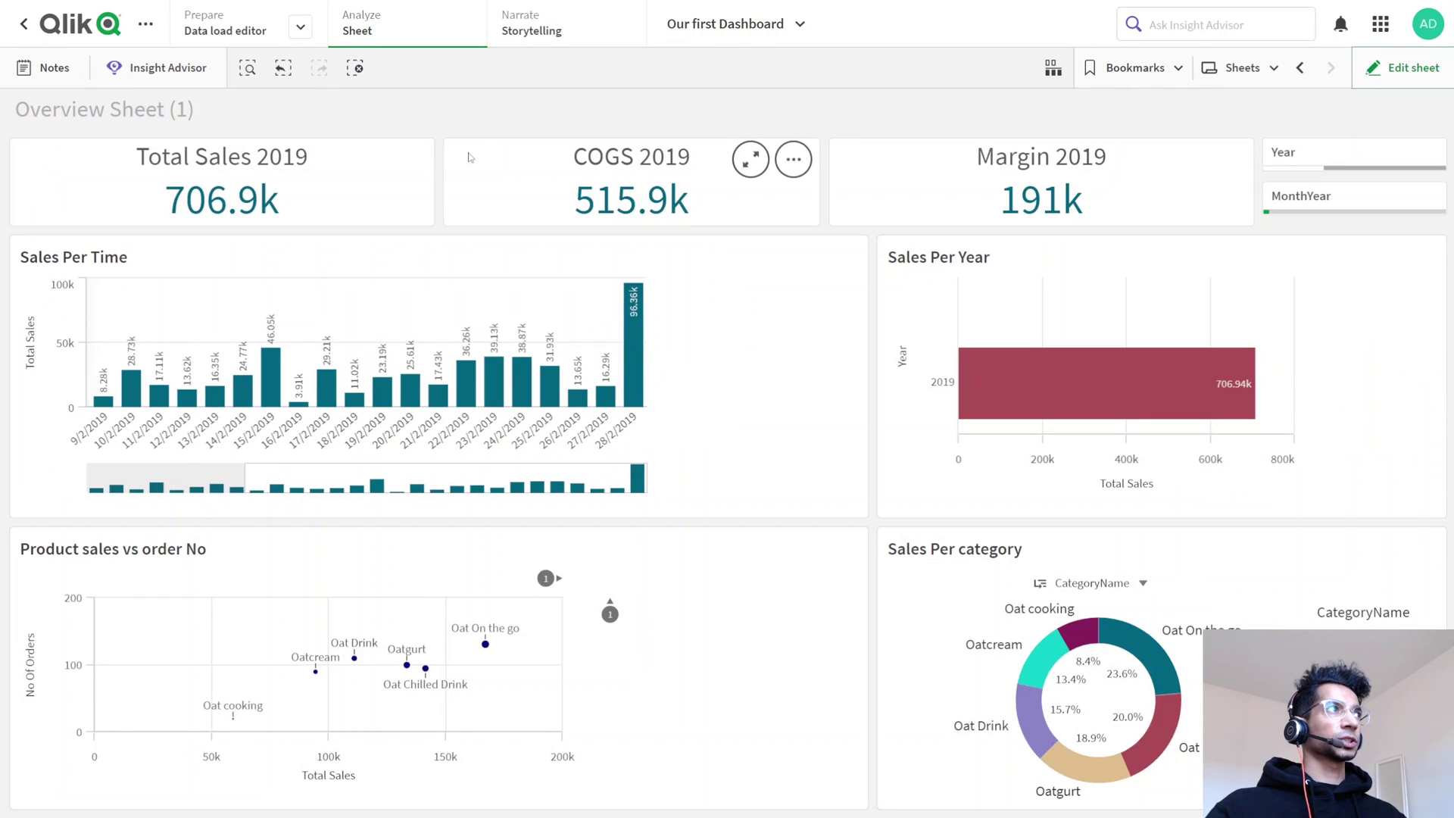
left_click(505, 68)
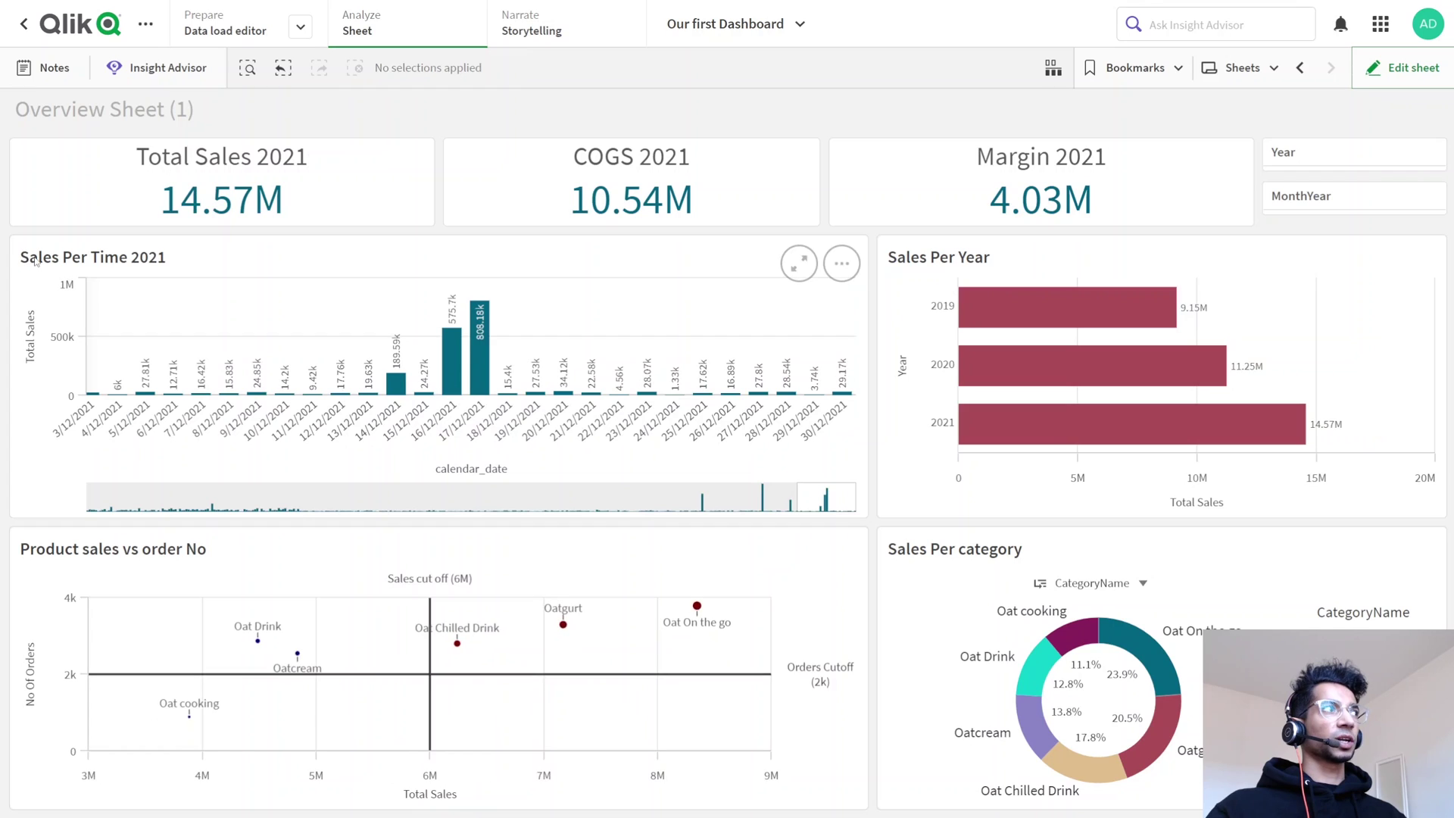
left_click_drag(801, 508, 738, 498)
Filter MonthYear to Jun-2019 and Jul-2019 to check the Sales Per Time chart's title
left_click(1317, 196)
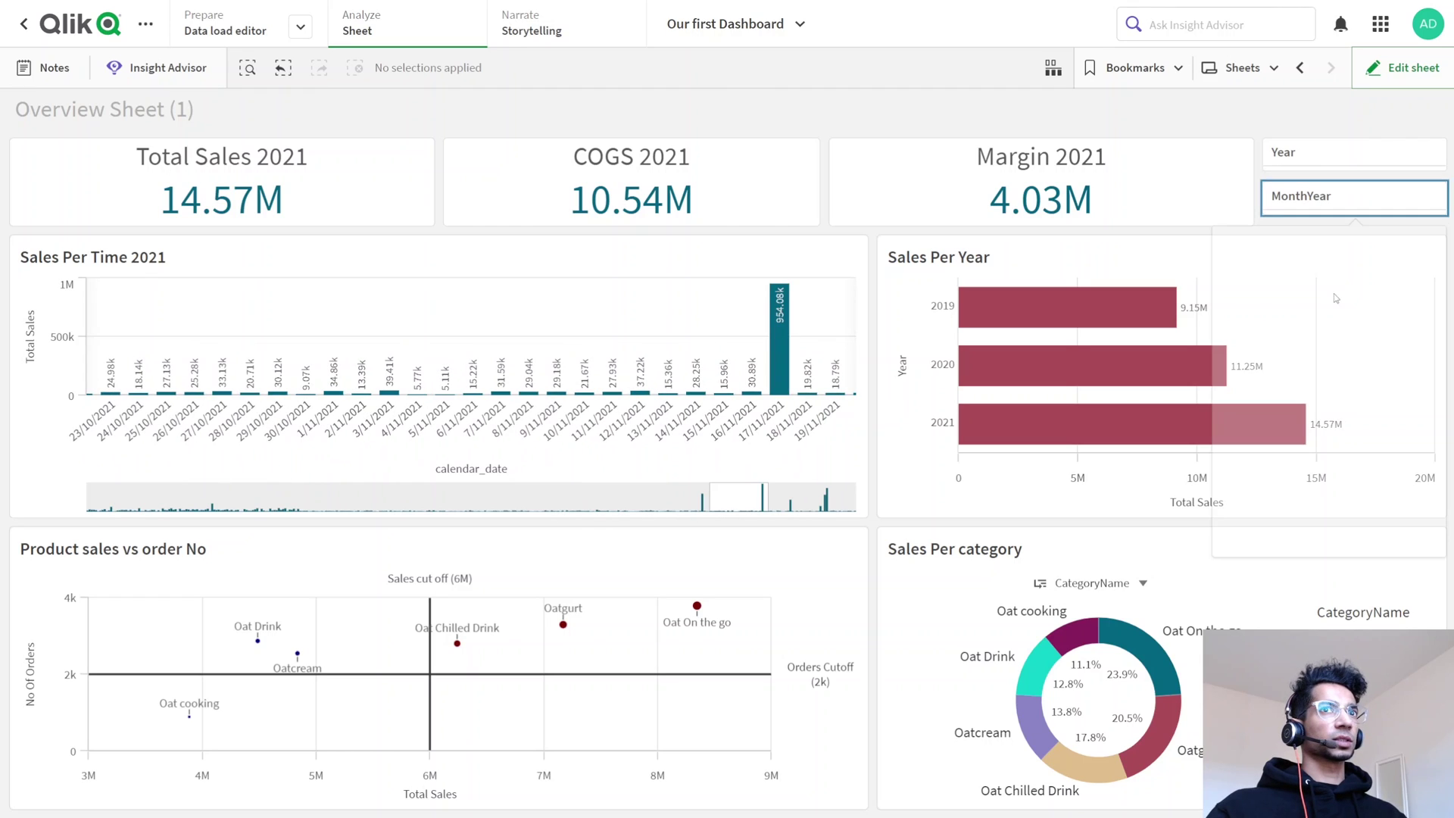
left_click_drag(1348, 482, 1347, 513)
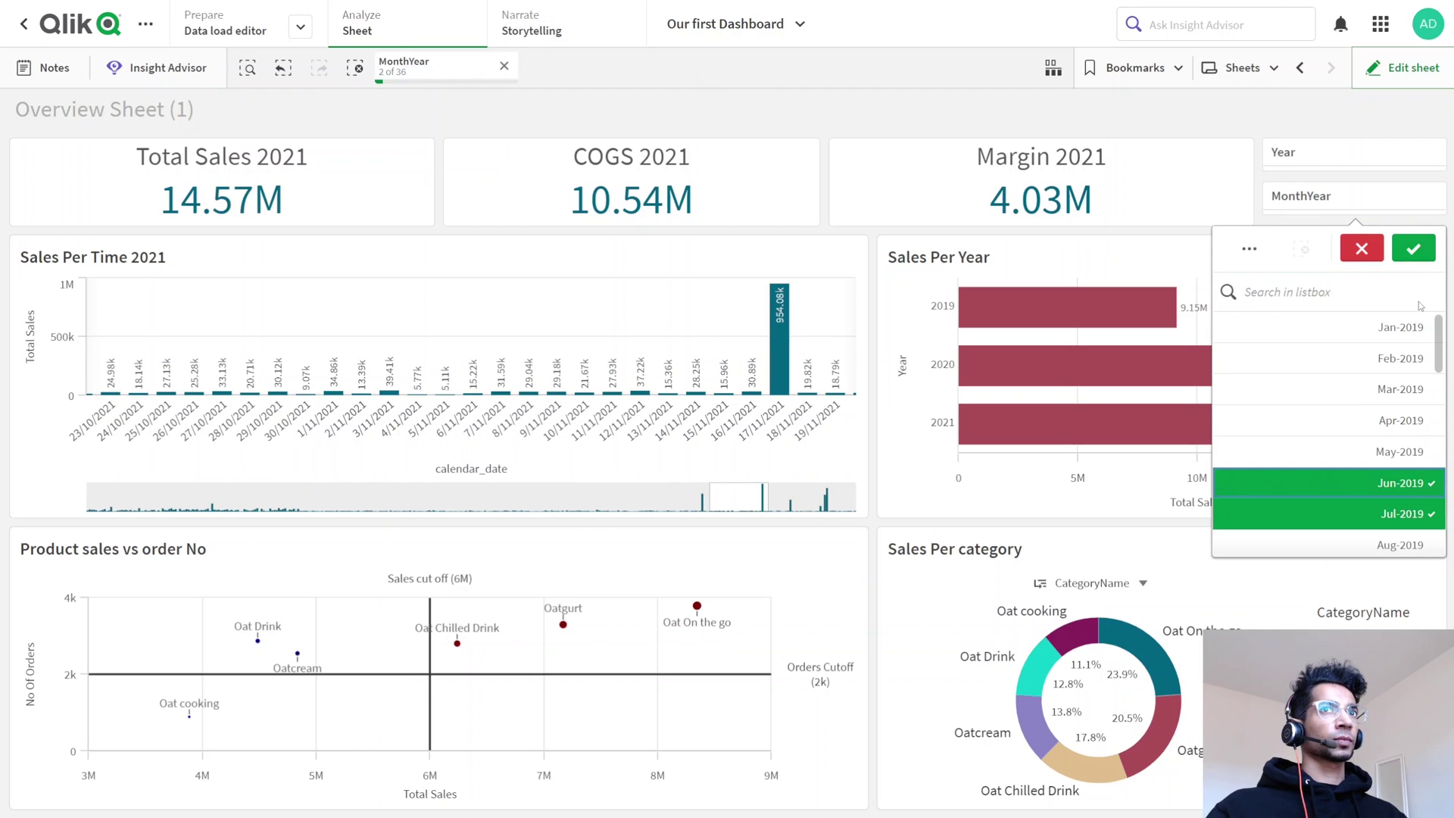
left_click(1412, 250)
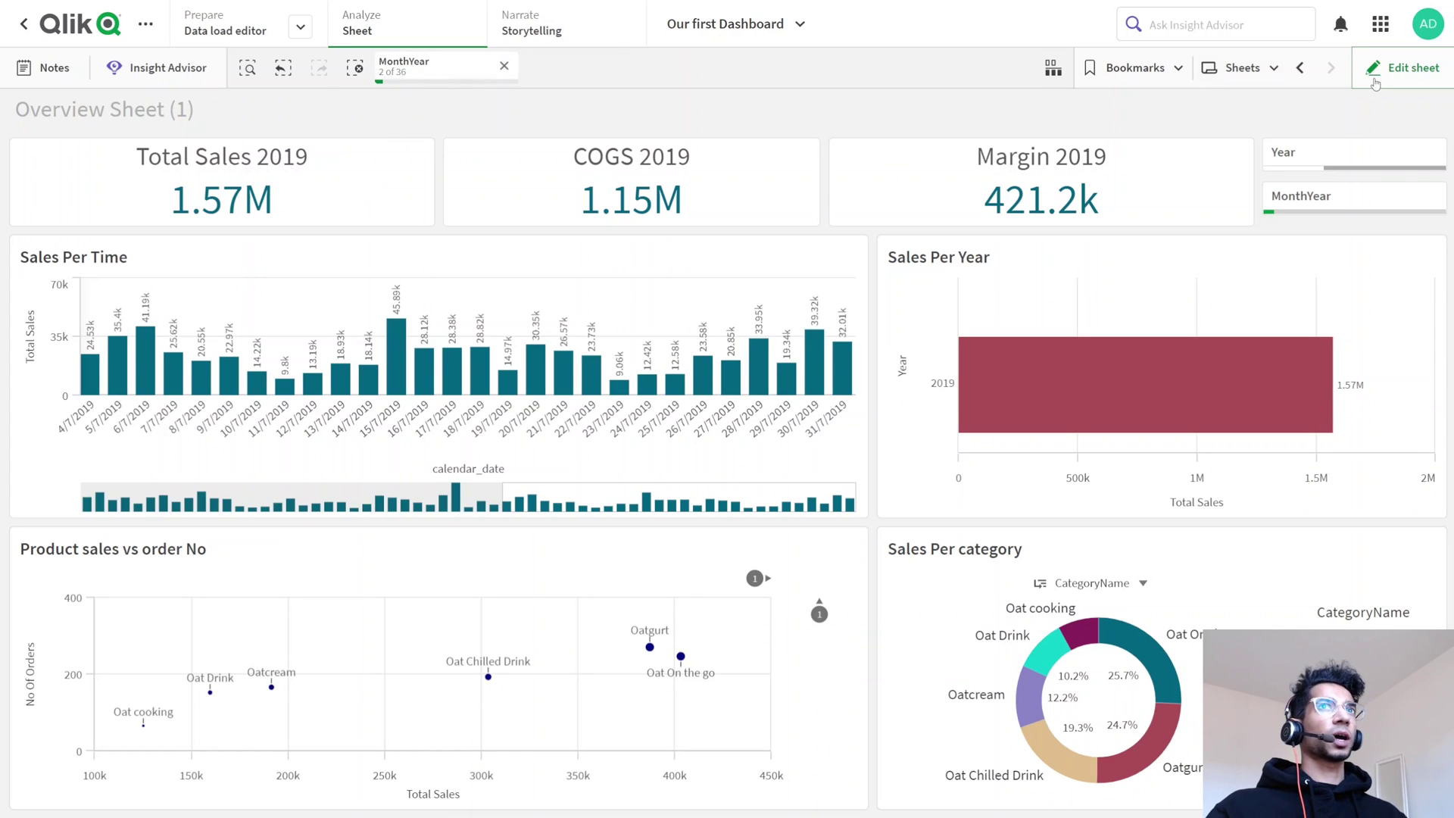
Append &GetFieldSelections(MonthYear) to the first 'Sales Per Time ' string in the chart's title expression and apply it
left_click(1403, 68)
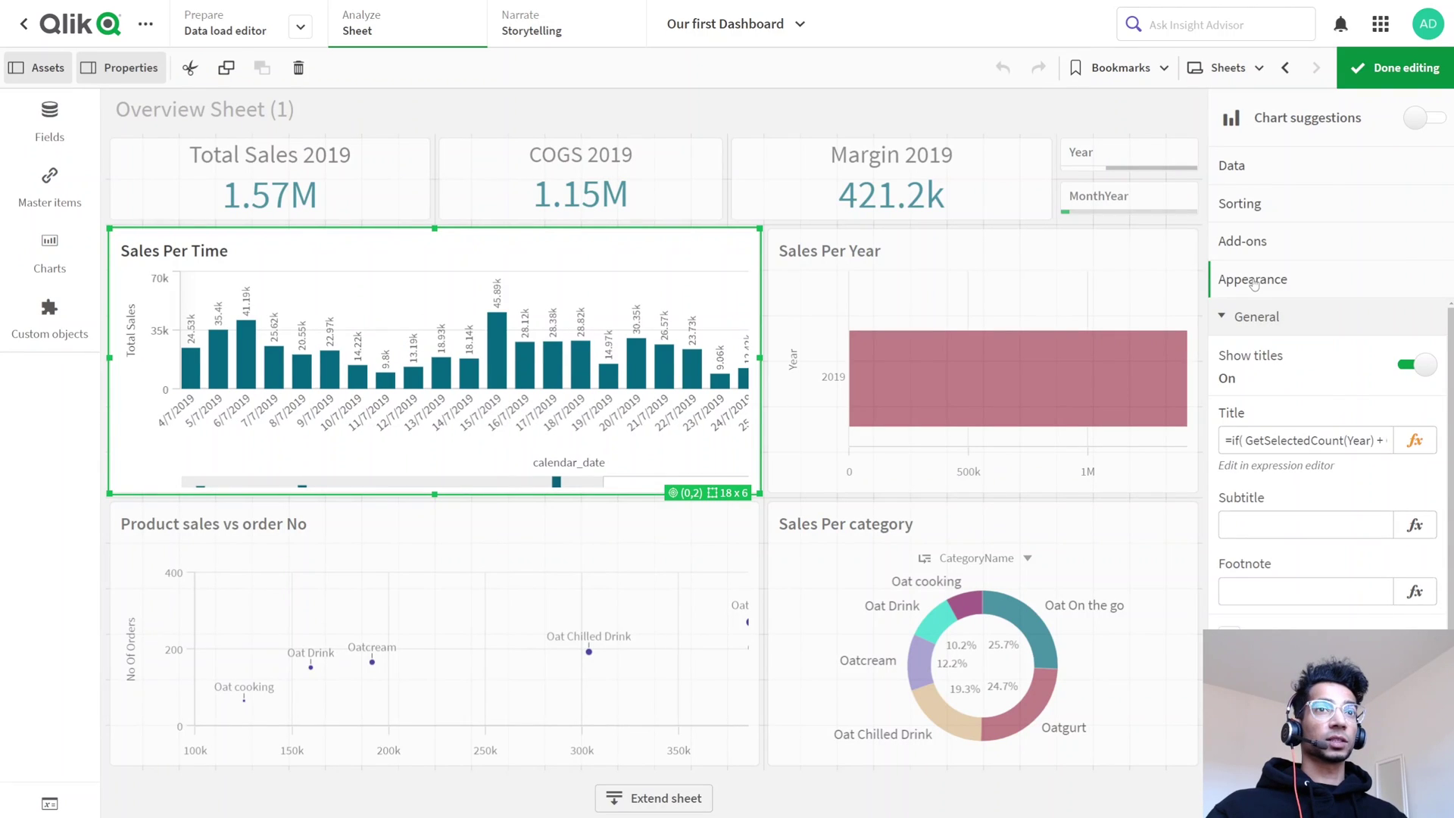
left_click(1414, 441)
left_click(278, 187)
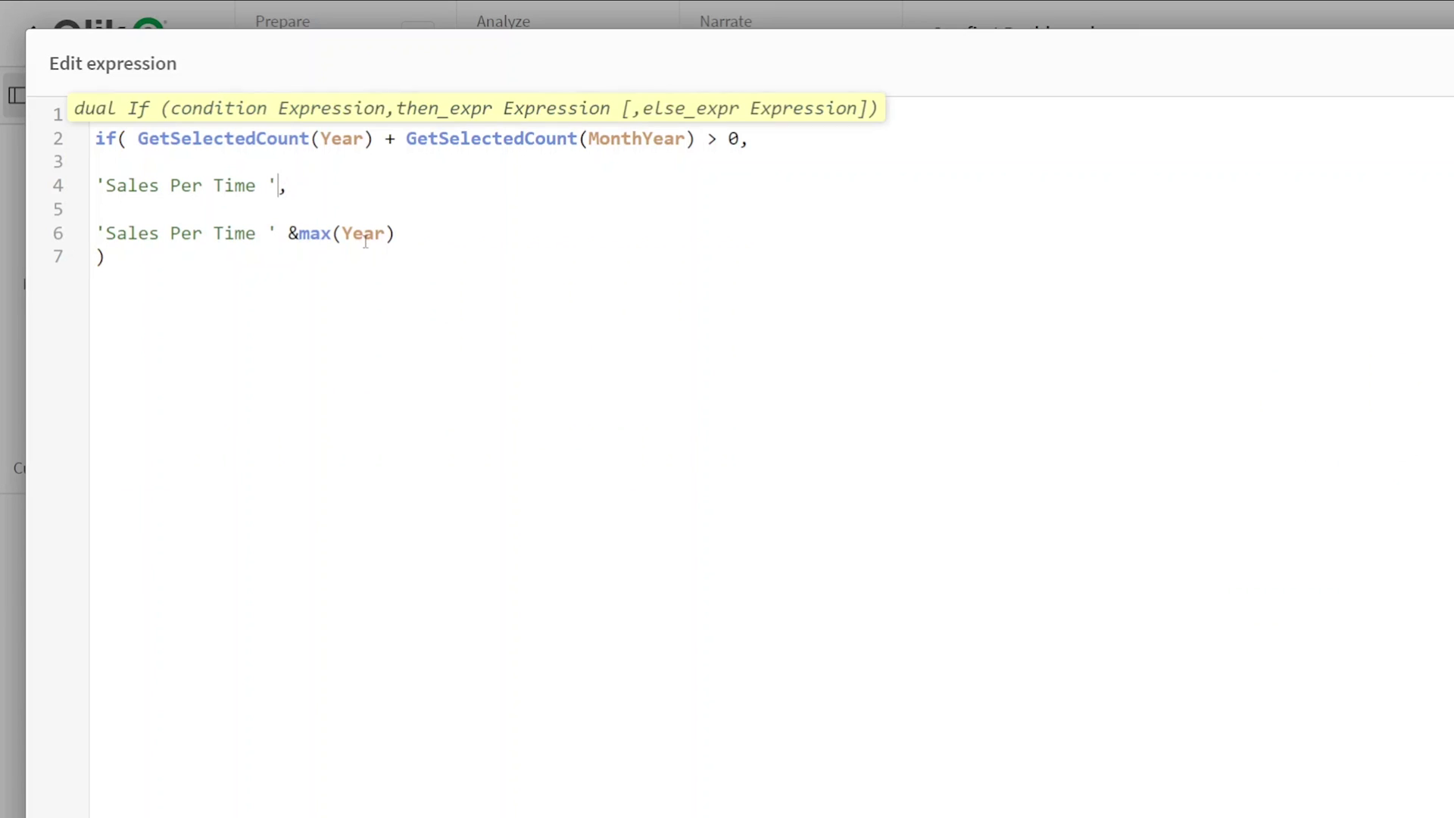
type("&getf")
key("Return")
key("BackSpace")
type("i")
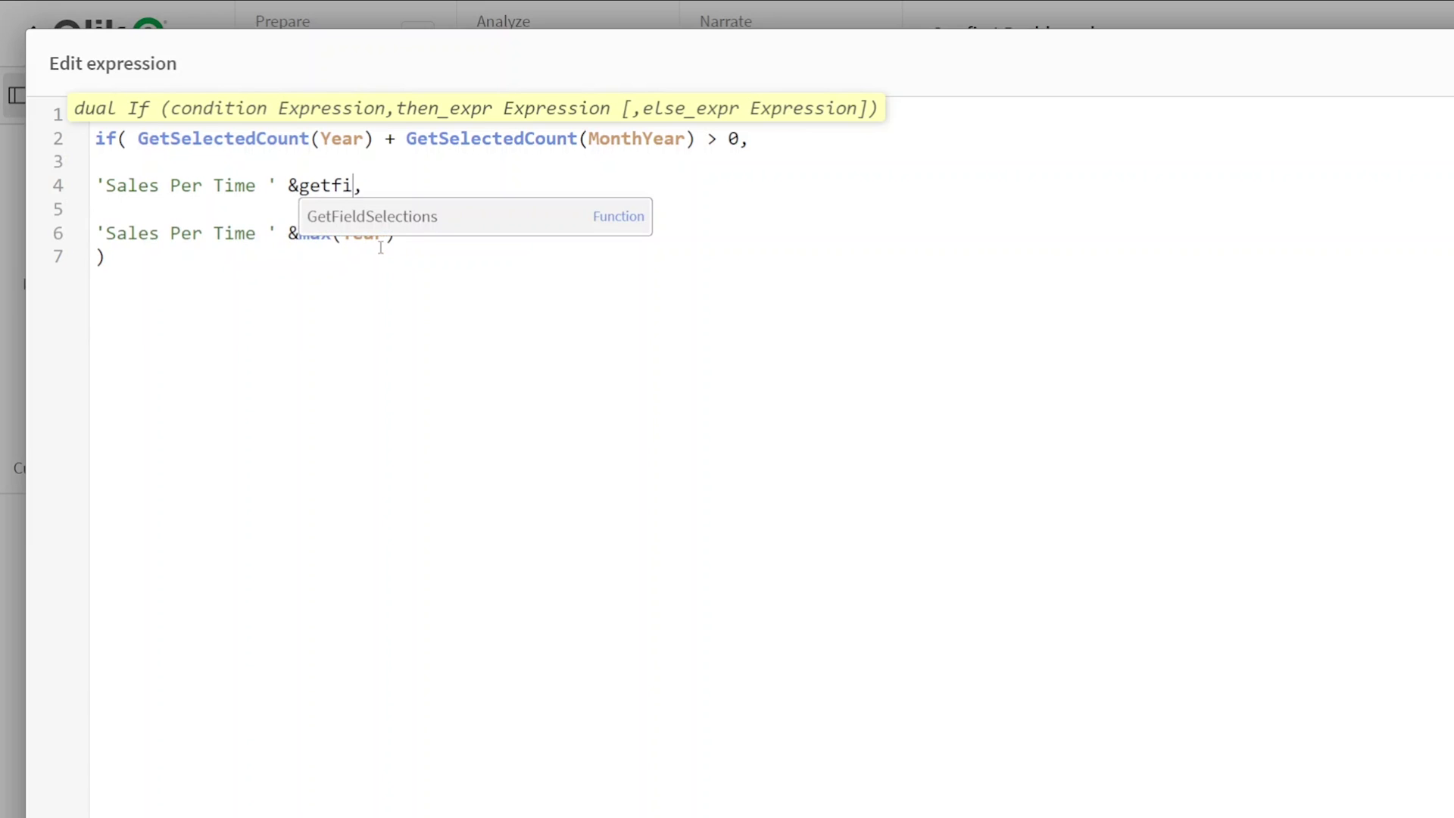
left_click(414, 217)
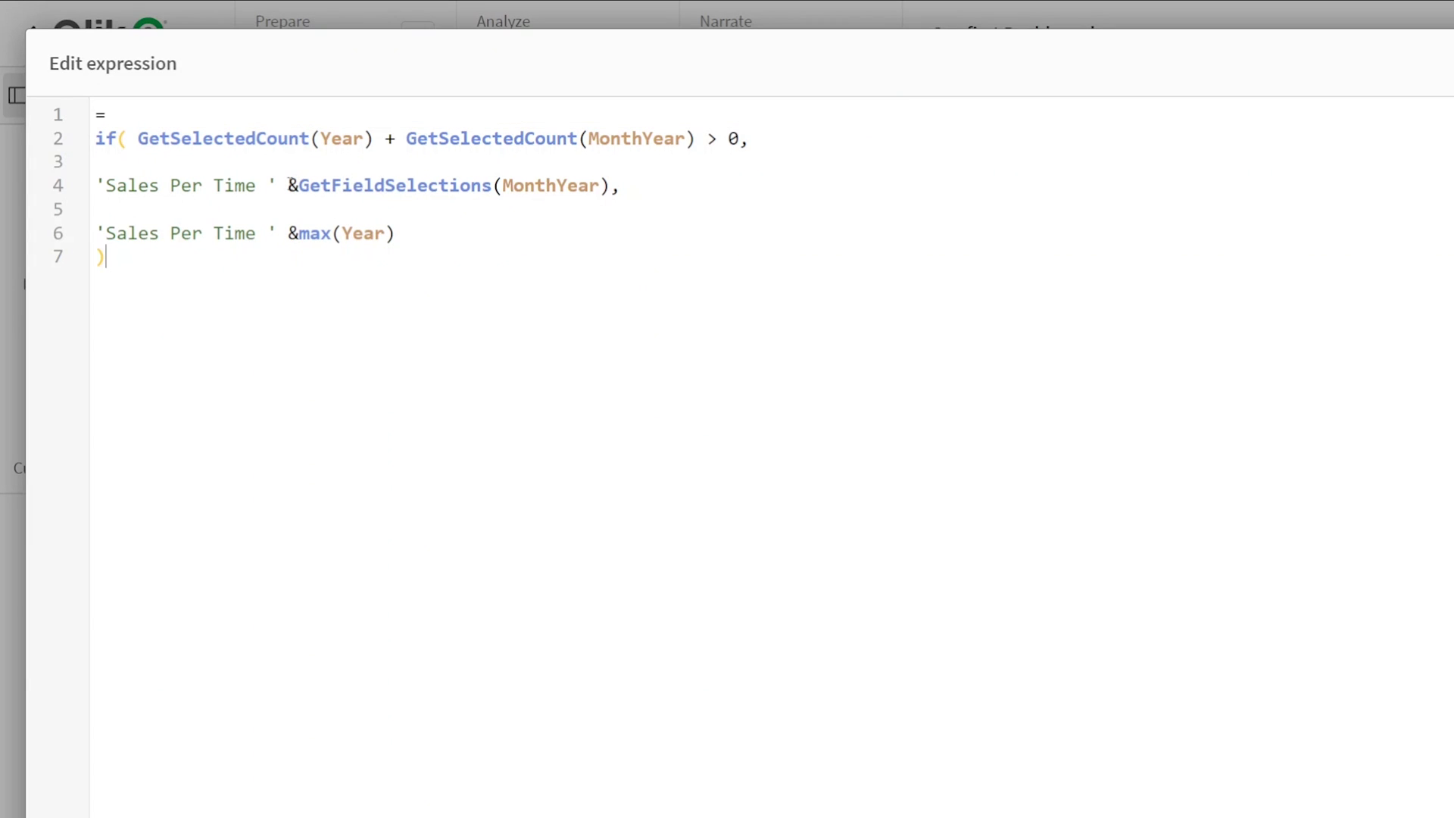
left_click(290, 183)
left_click_drag(288, 184, 603, 188)
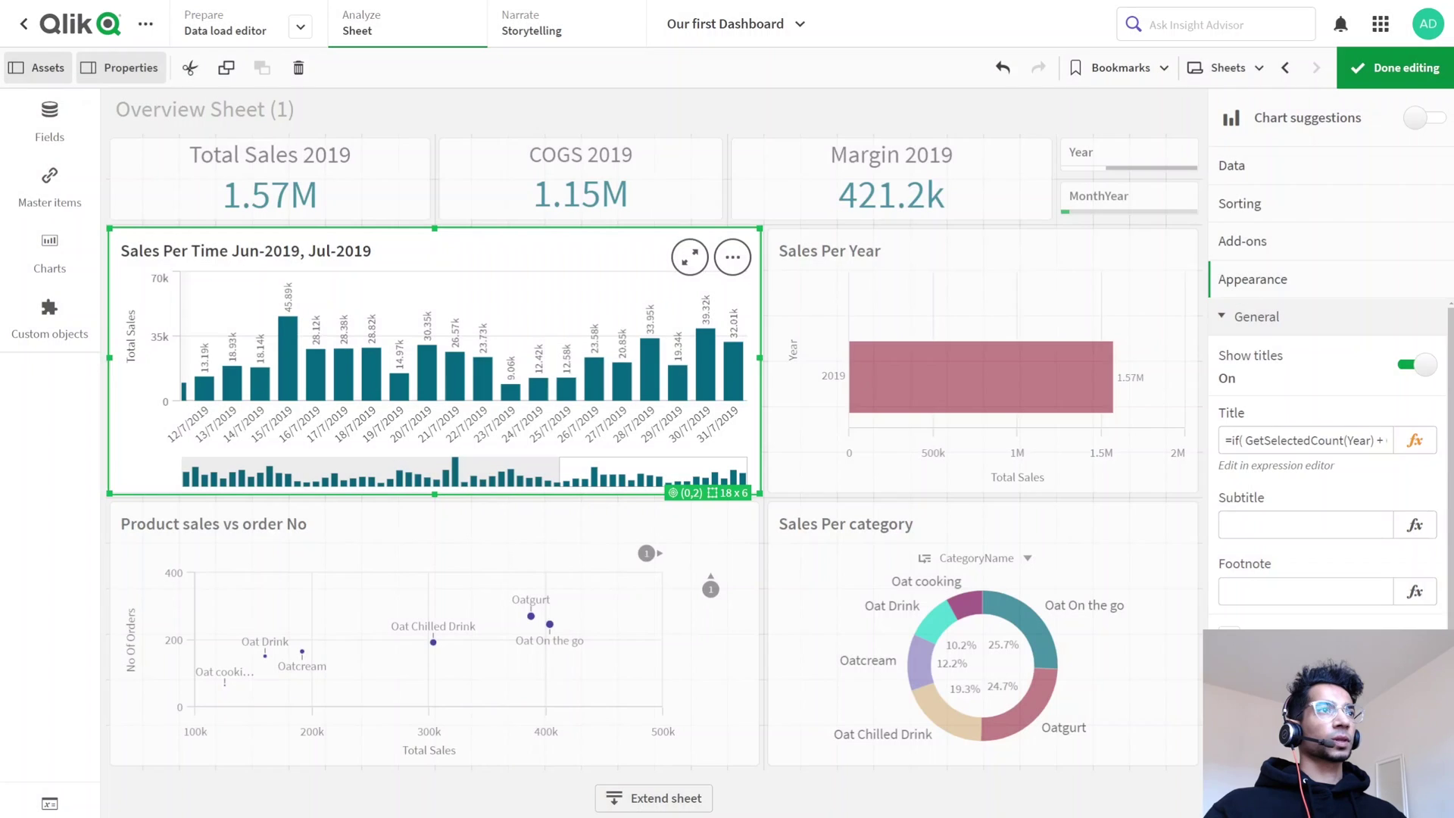
Leave sheet editing, clear all selections and examine the Sales Per Time chart across its date range
left_click(1376, 75)
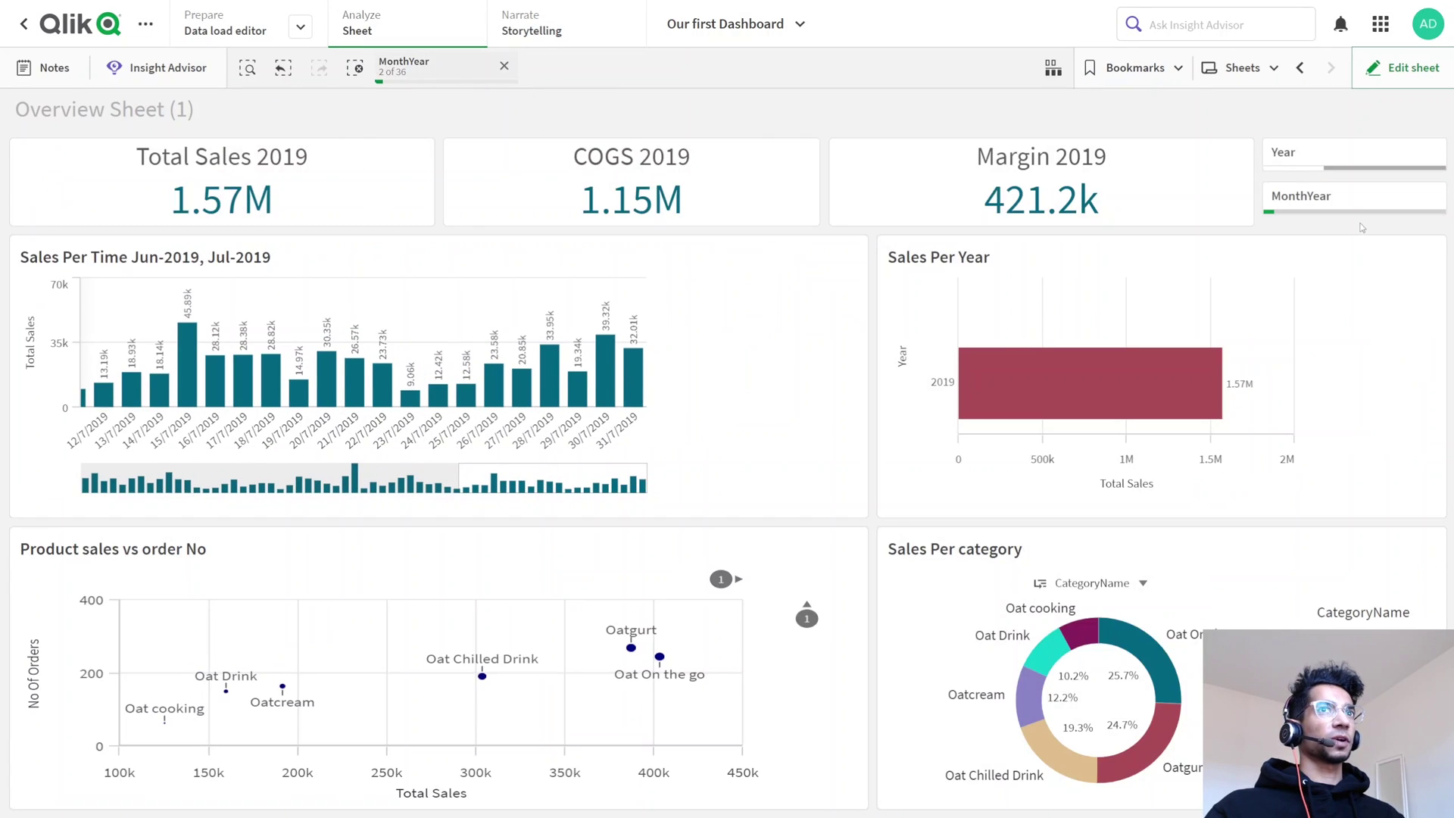
key("ctrl+shift+d")
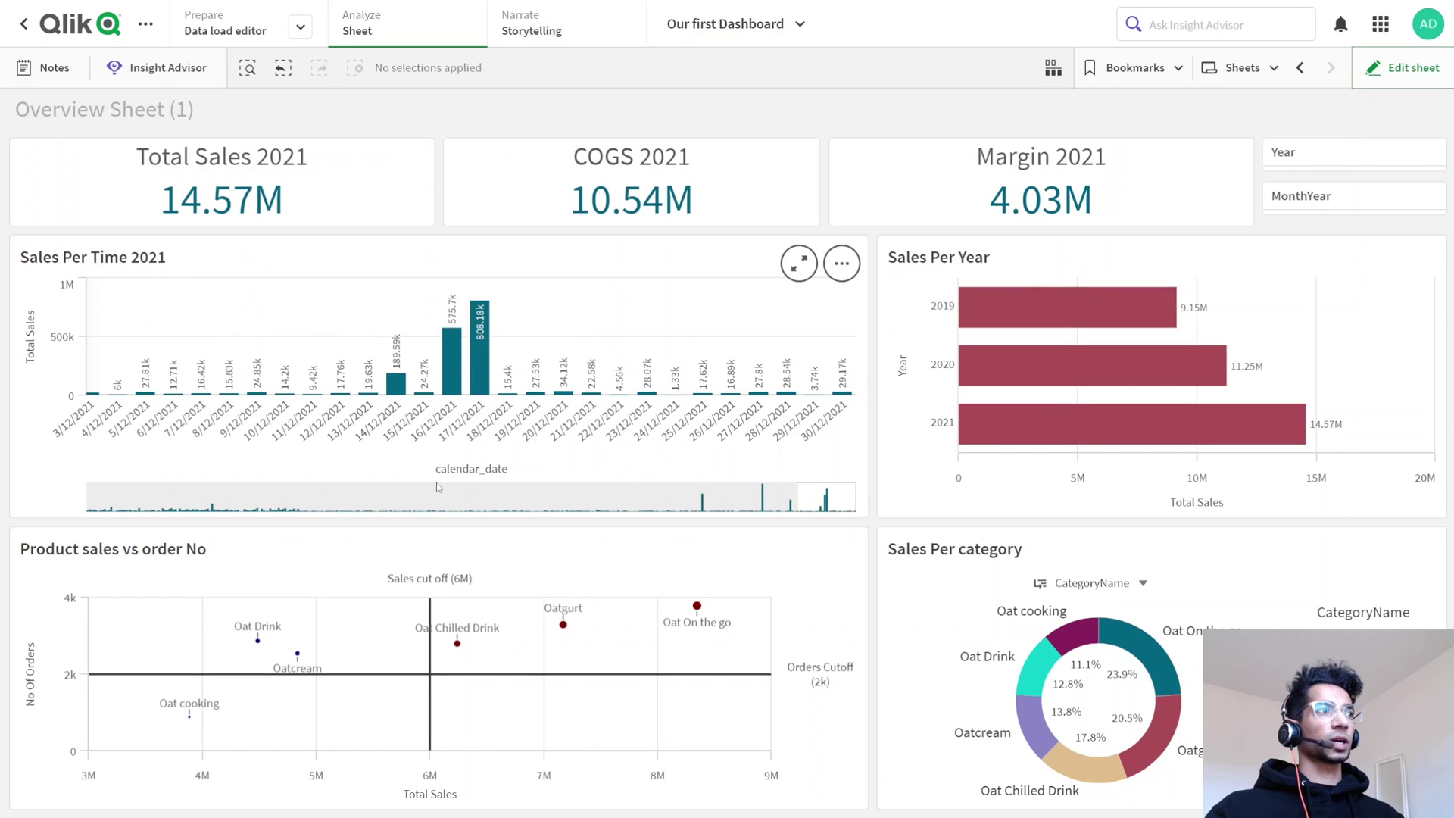
left_click_drag(825, 498, 388, 497)
Filter MonthYear to Mar-2019 and Apr-2019 and examine the Sales Per Time title and the charts
left_click(1355, 203)
left_click_drag(1362, 389, 1363, 420)
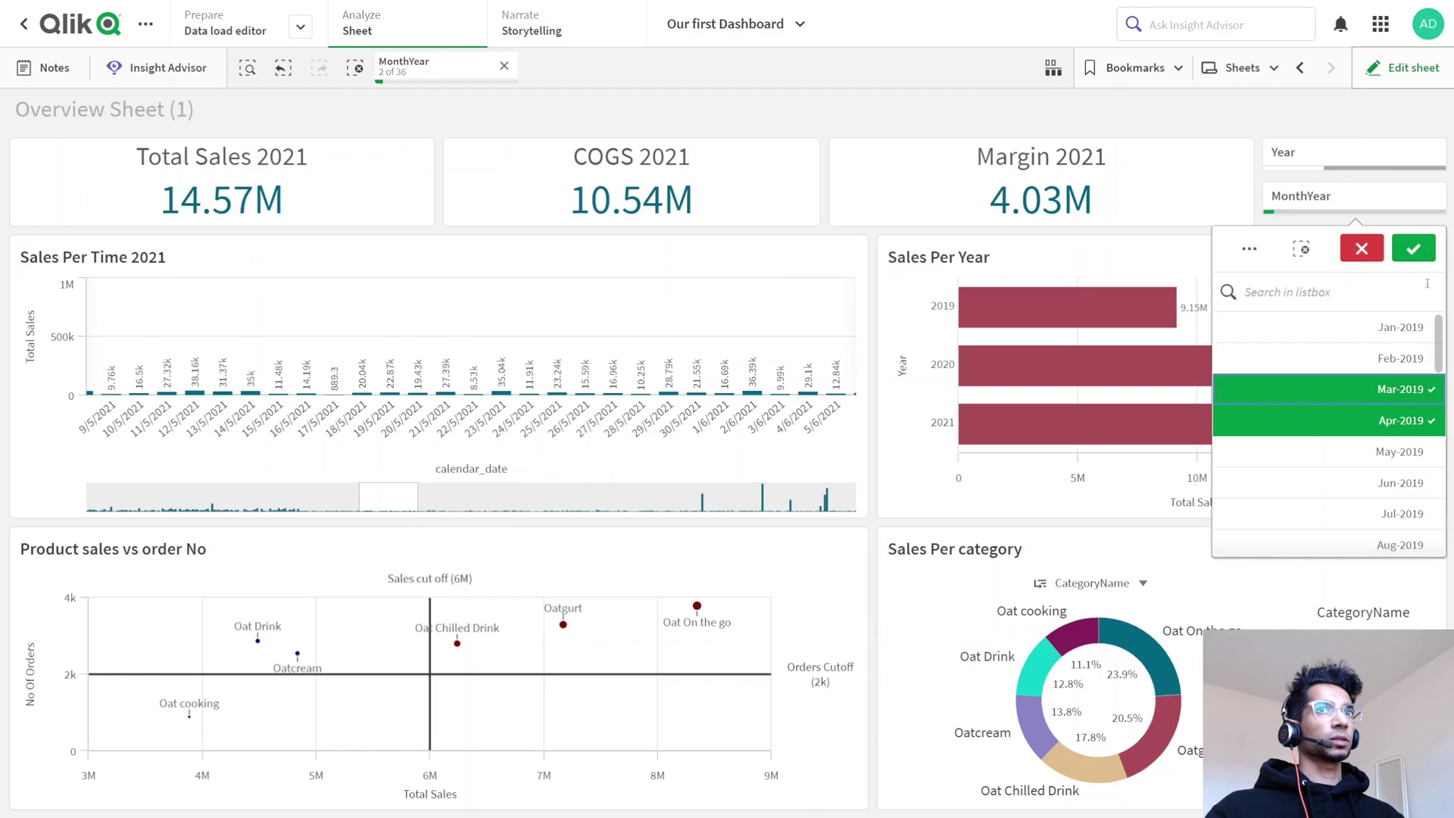
left_click(1413, 249)
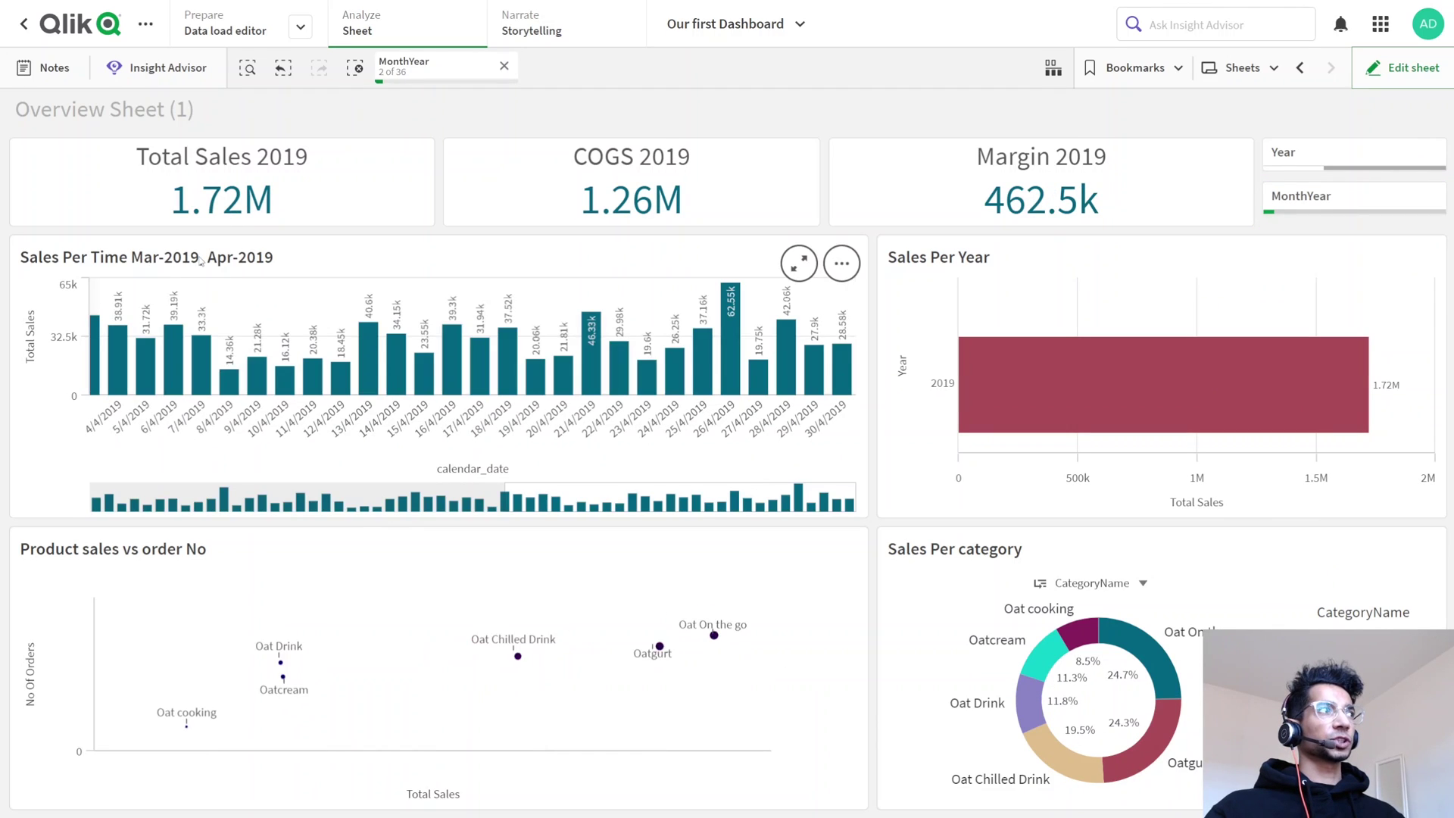
left_click_drag(633, 503, 86, 267)
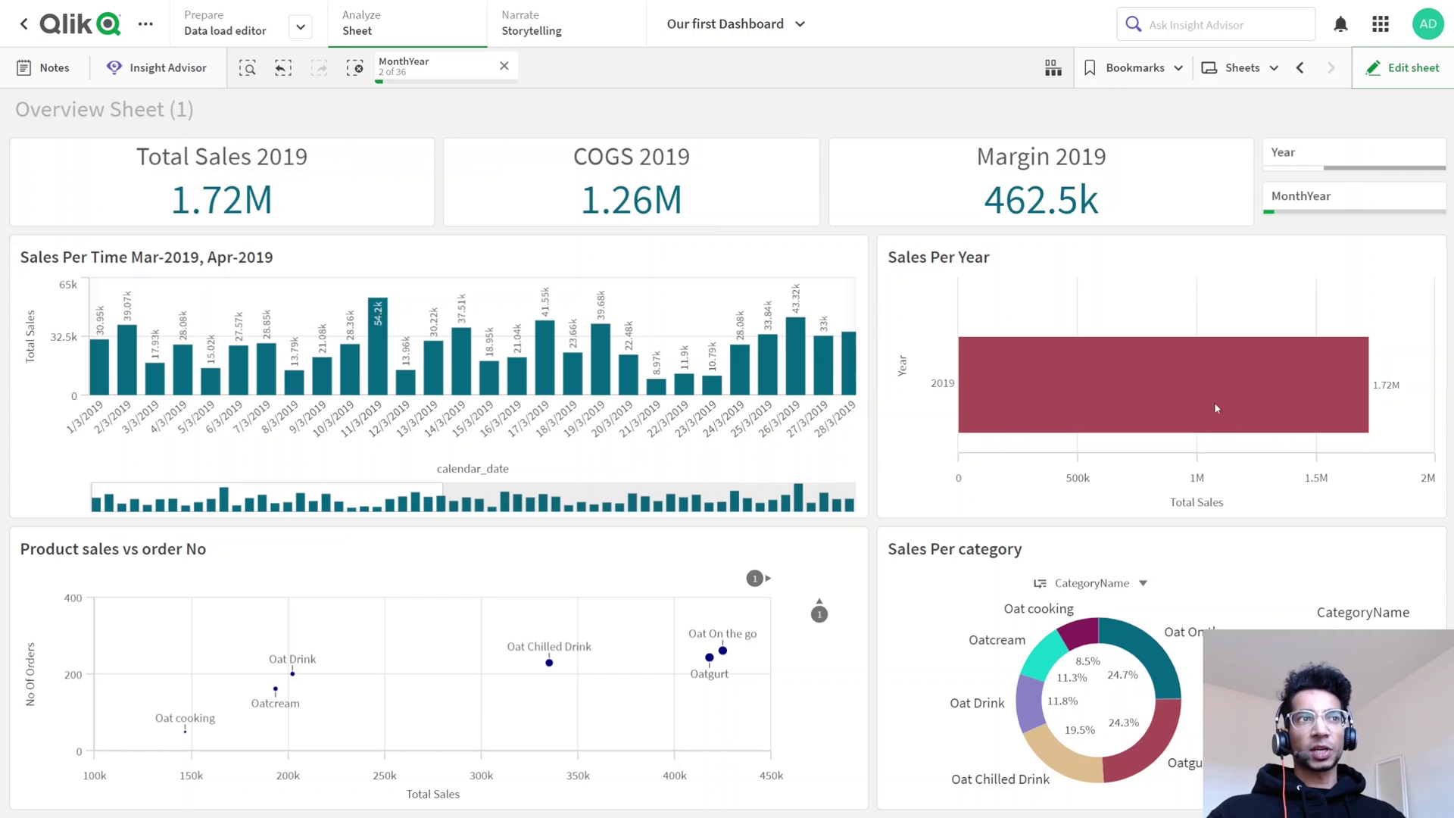
mouse_move(1165, 373)
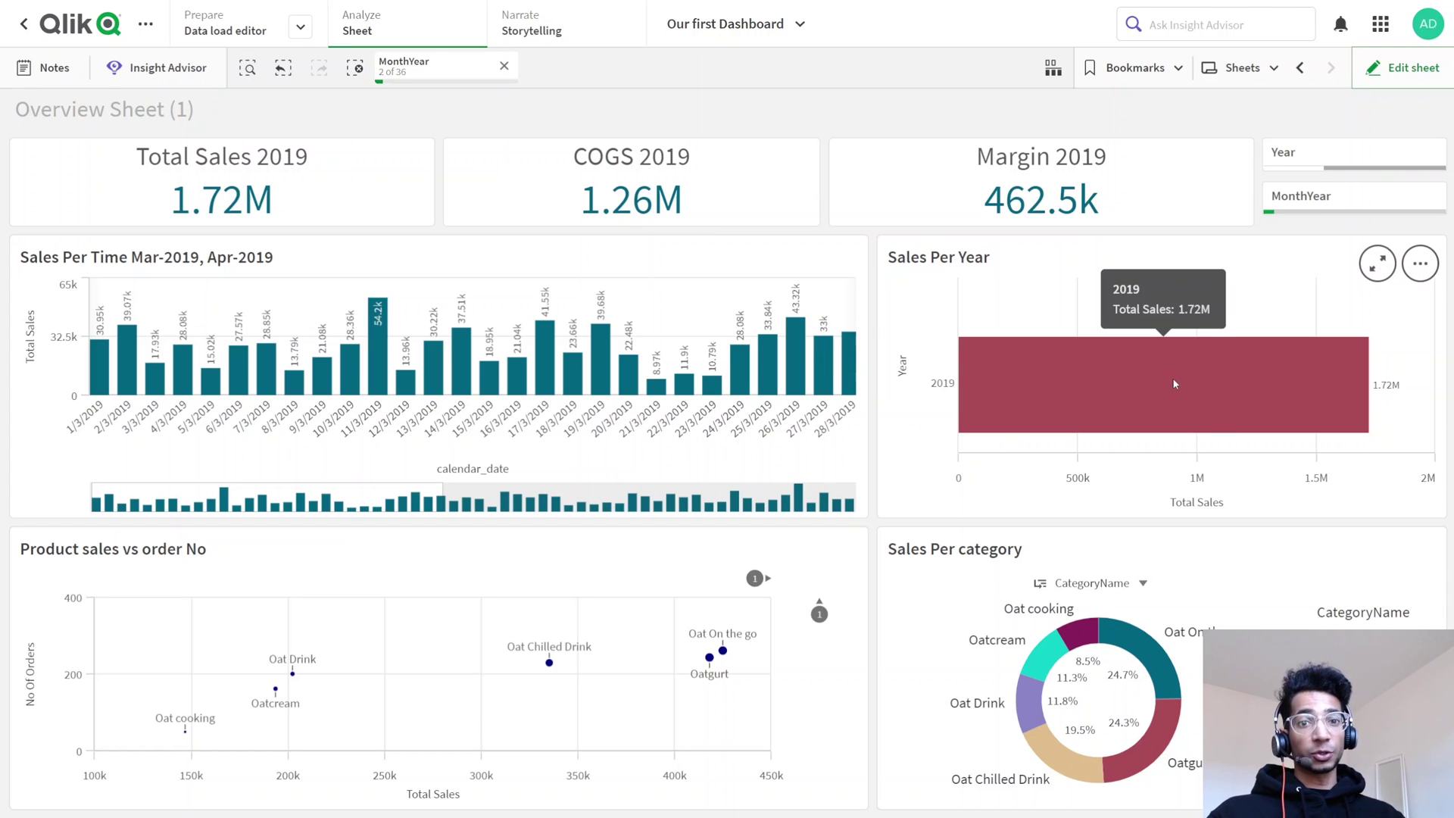